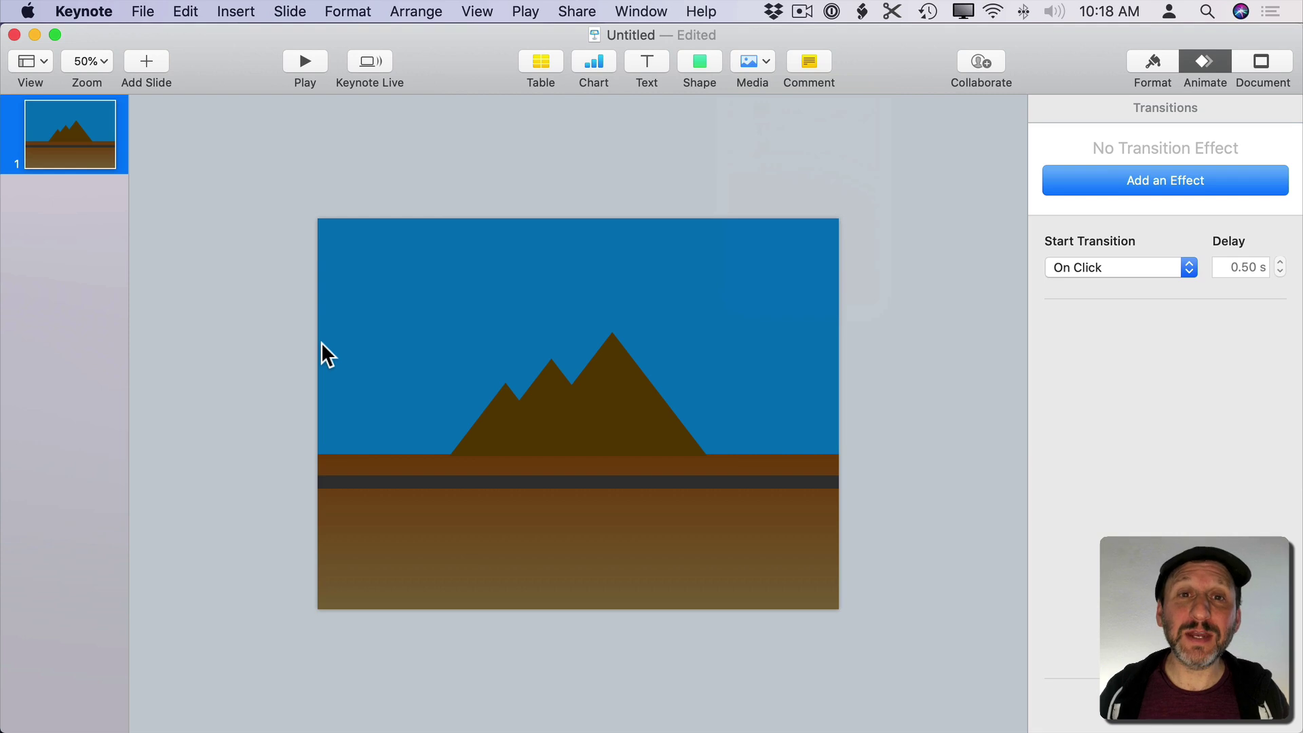
- Inspect the sky, road, ground and mountain shapes on the slide, including the ground's formatting
{"action": "left_click", "coordinate": [381, 289]}
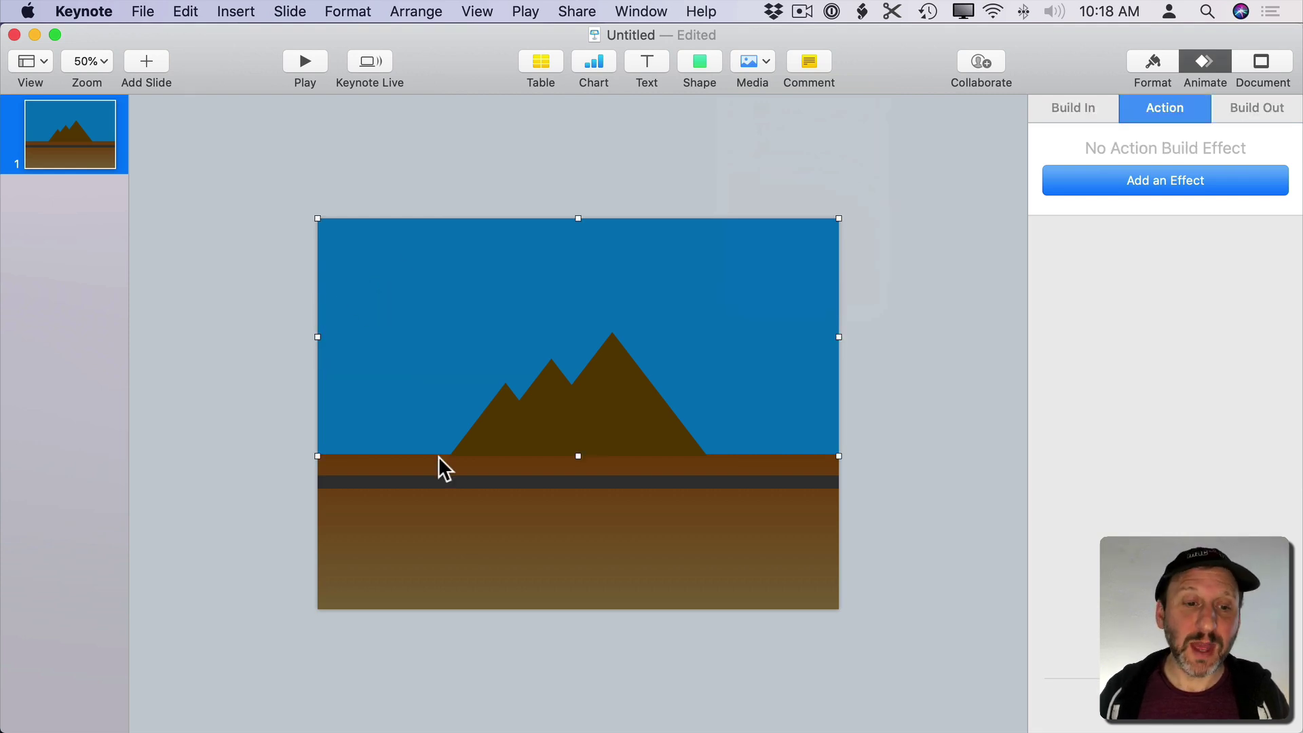
{"action": "left_click", "coordinate": [373, 482]}
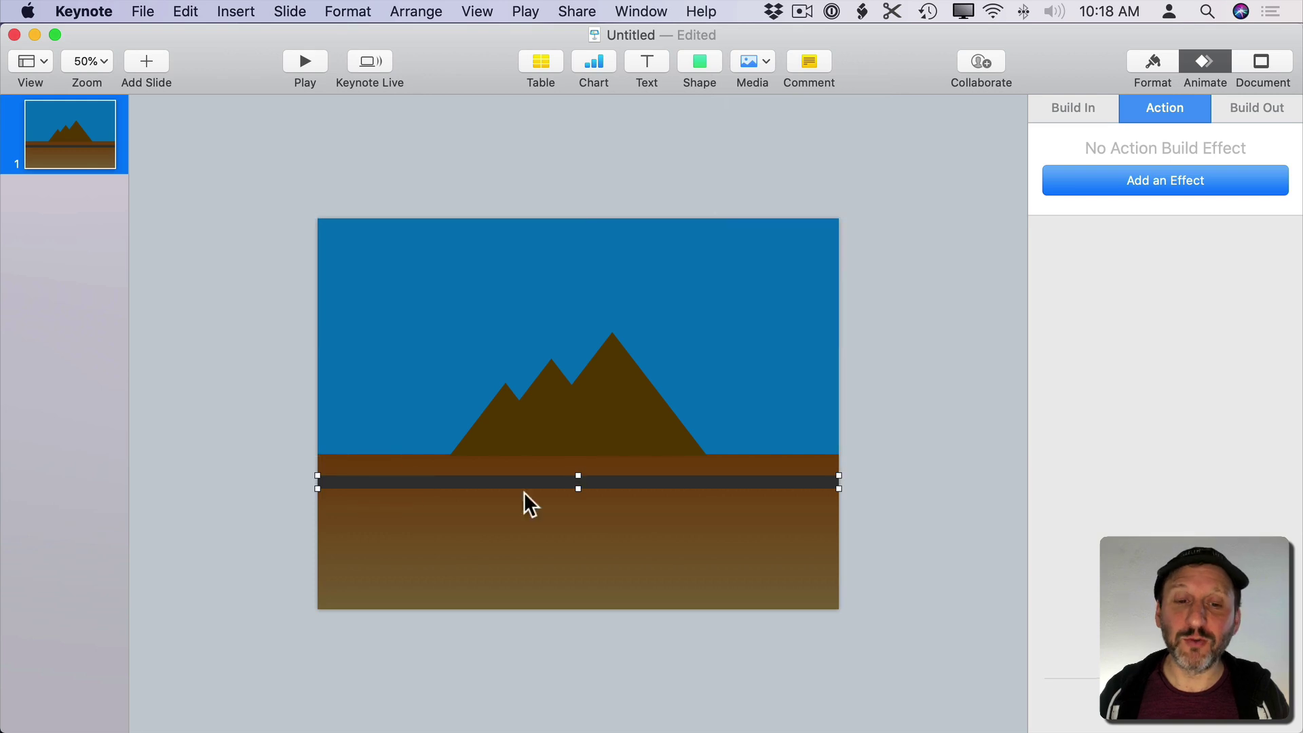
{"action": "left_click", "coordinate": [452, 513]}
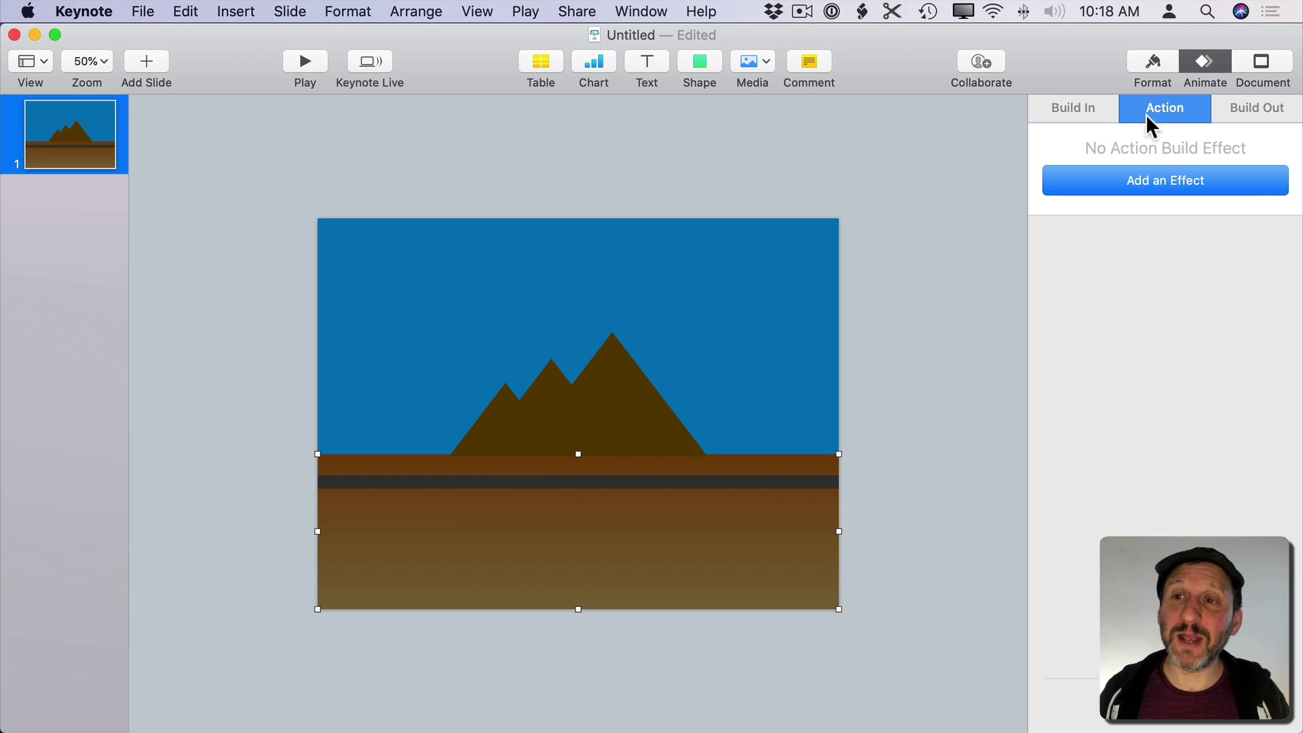
{"action": "left_click", "coordinate": [1147, 67]}
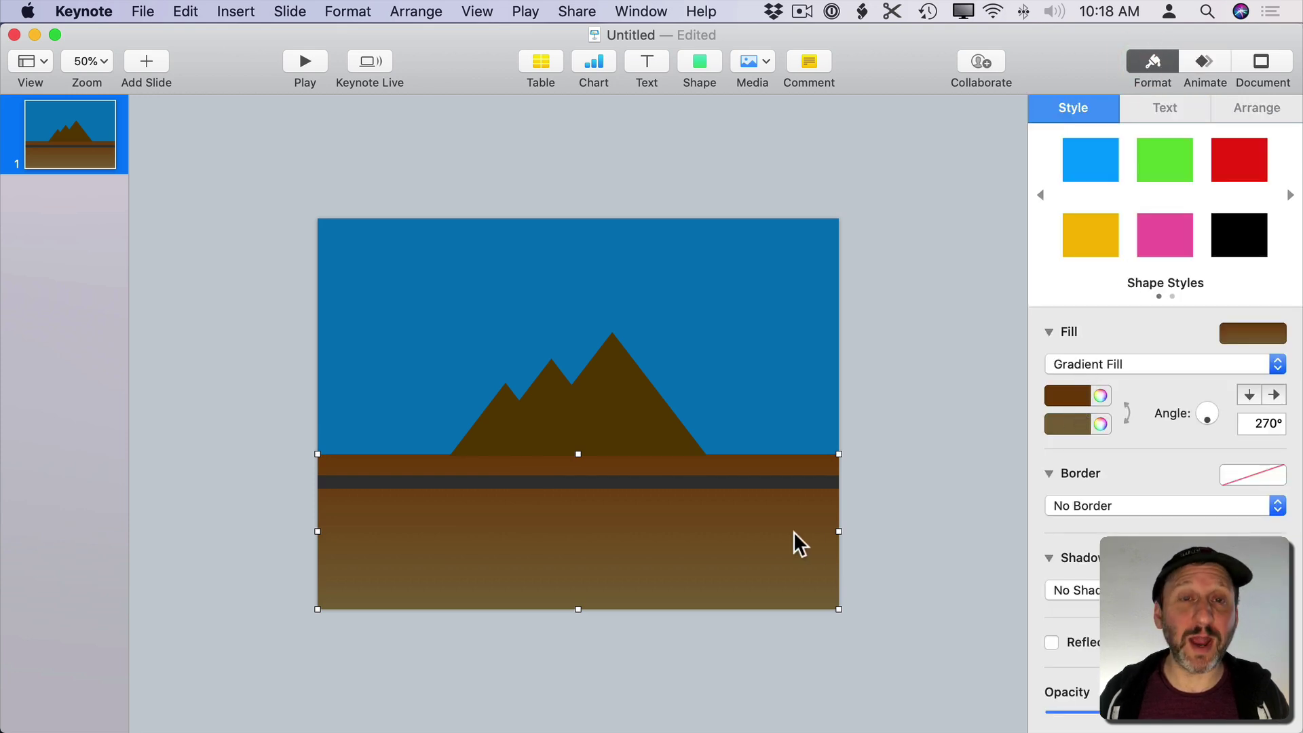
{"action": "left_click", "coordinate": [620, 378]}
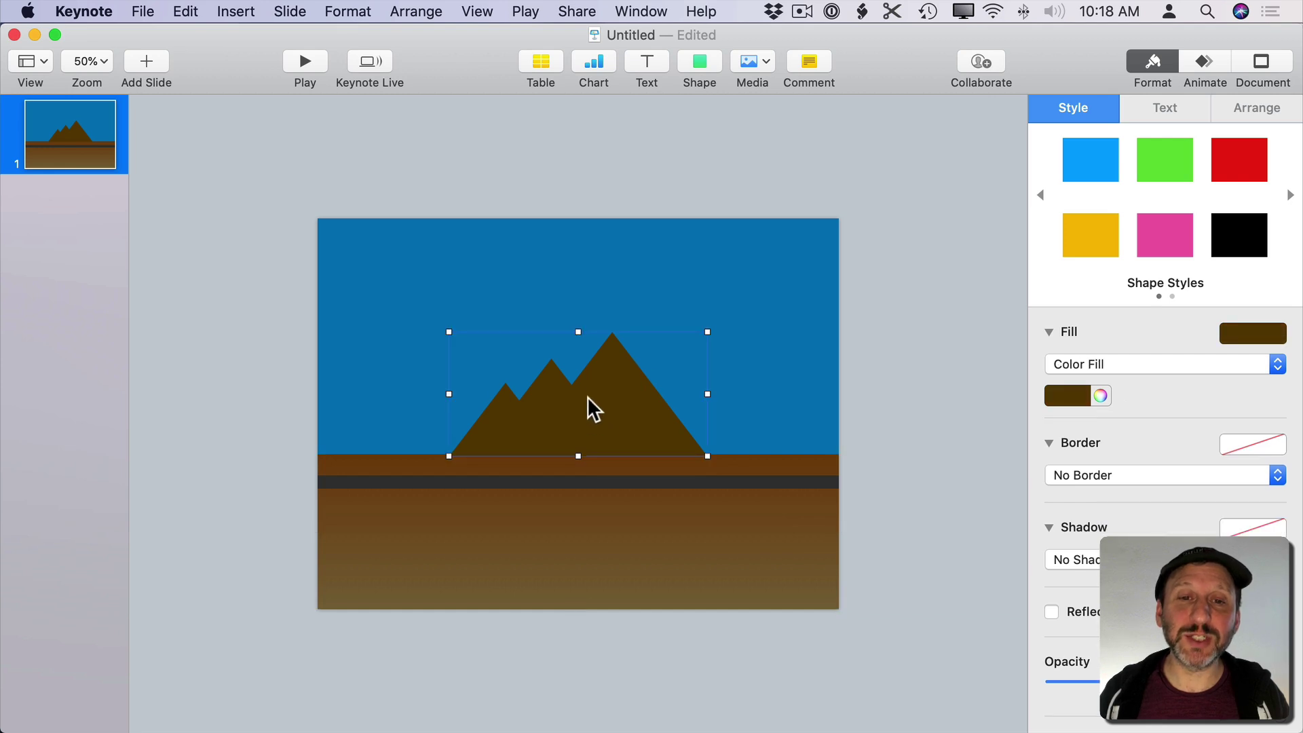
- Search the shape library for 'moun', then clear the search and close the library
{"action": "left_click", "coordinate": [700, 60]}
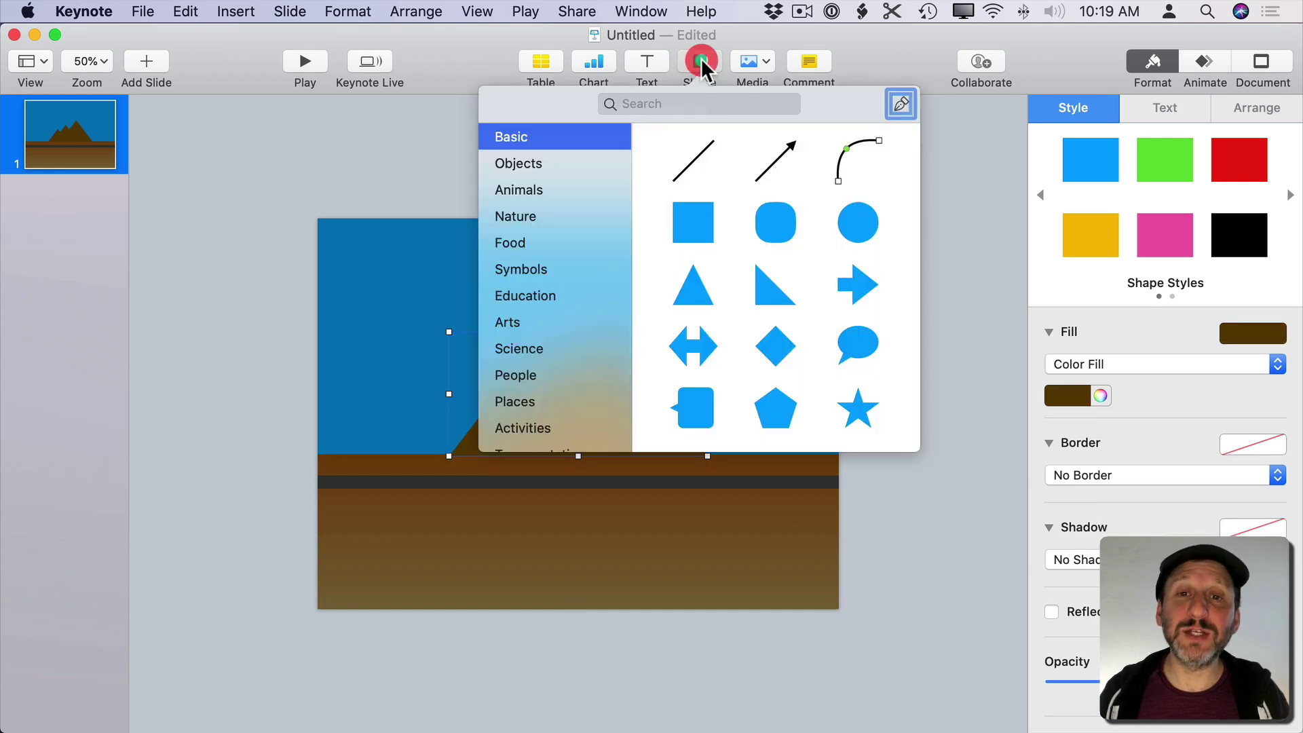
{"action": "left_click", "coordinate": [653, 103]}
{"action": "type", "text": "moun"}
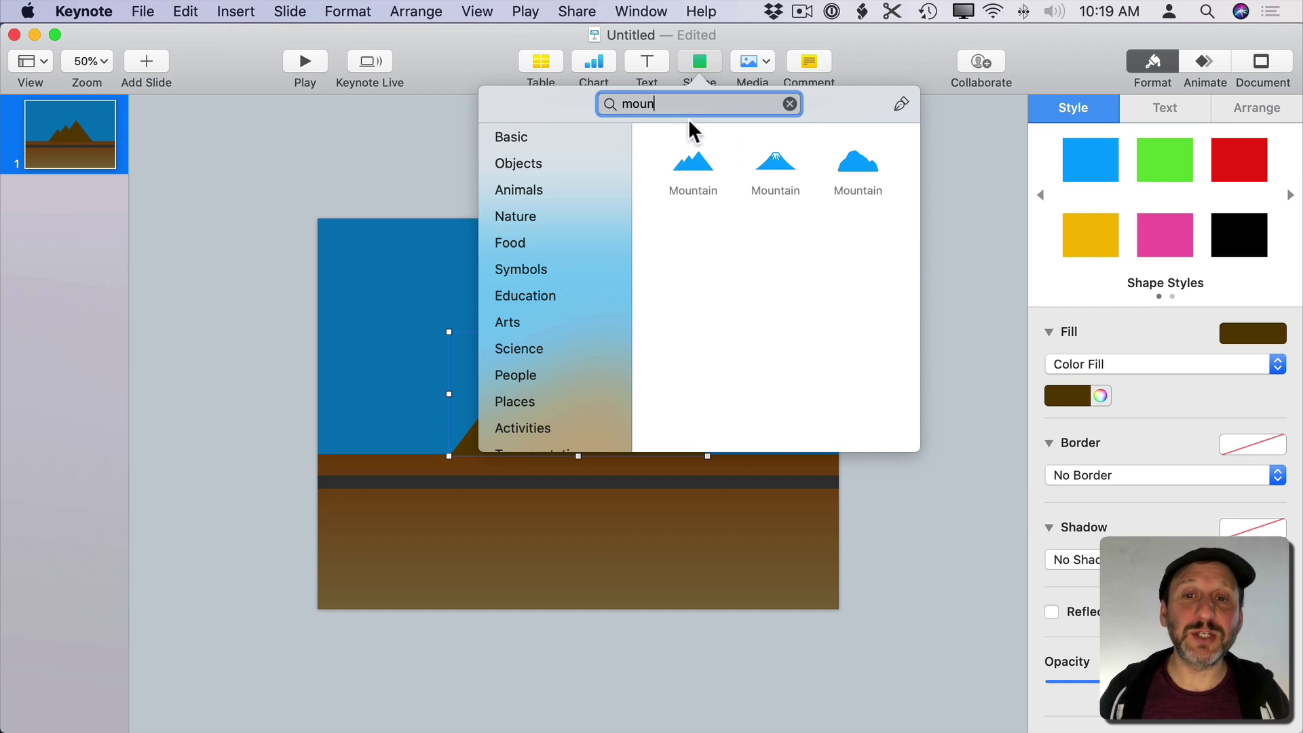
{"action": "left_click", "coordinate": [789, 103]}
{"action": "left_click", "coordinate": [405, 179]}
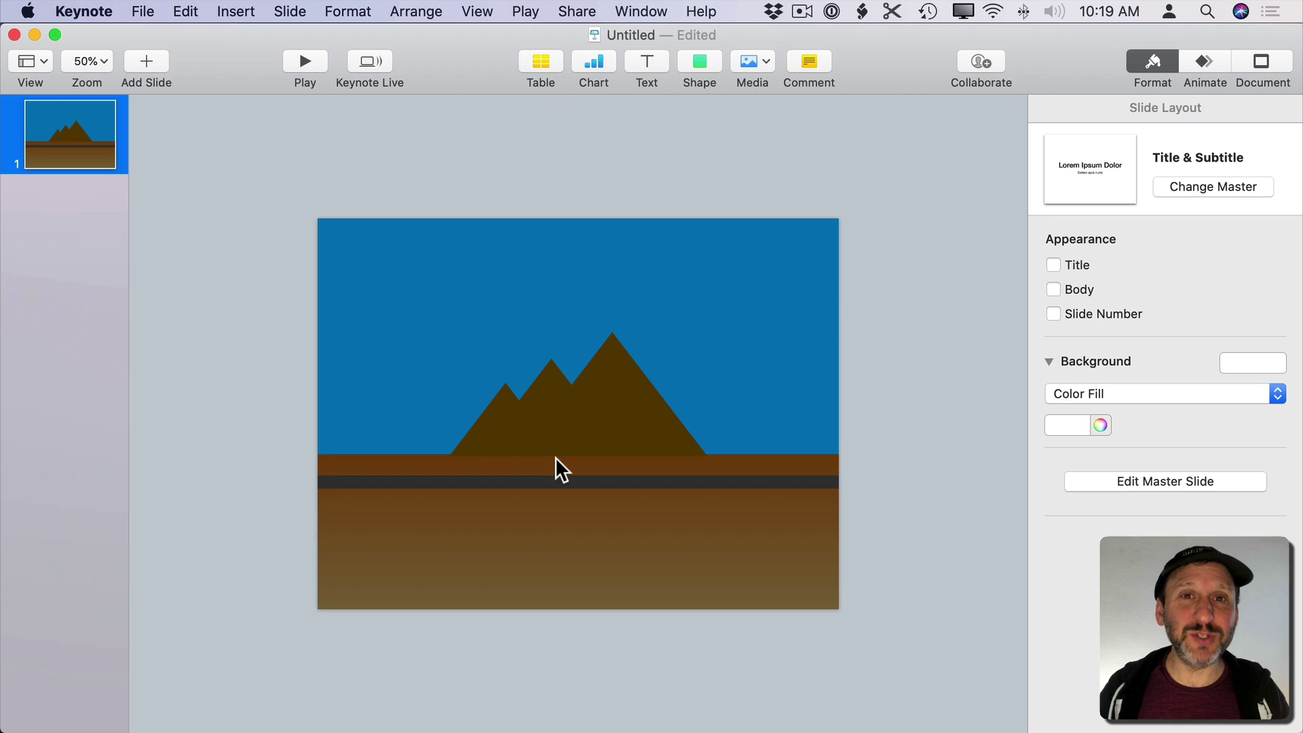
- Insert the first 'car' shape from the shape library and move it down onto the road
{"action": "left_click", "coordinate": [697, 68]}
{"action": "left_click", "coordinate": [645, 107]}
{"action": "type", "text": "c"}
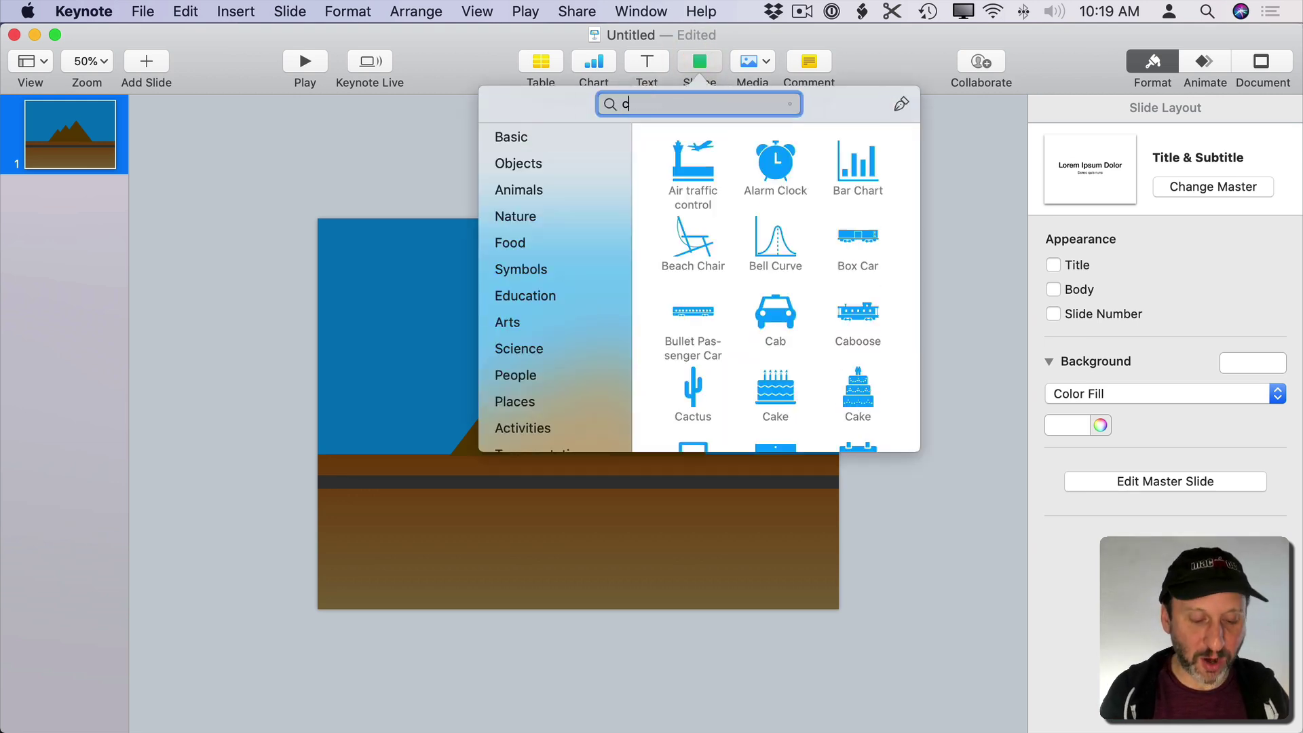
{"action": "type", "text": "ar"}
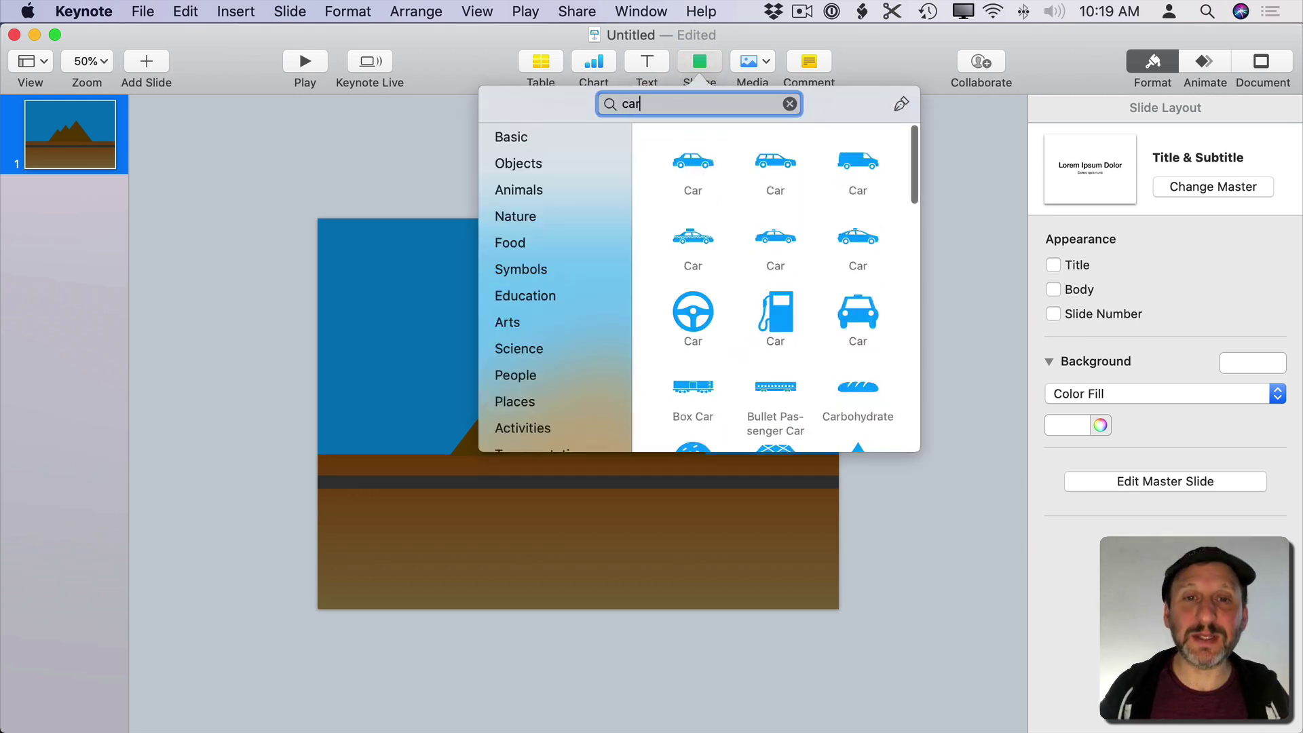
{"action": "left_click", "coordinate": [688, 163]}
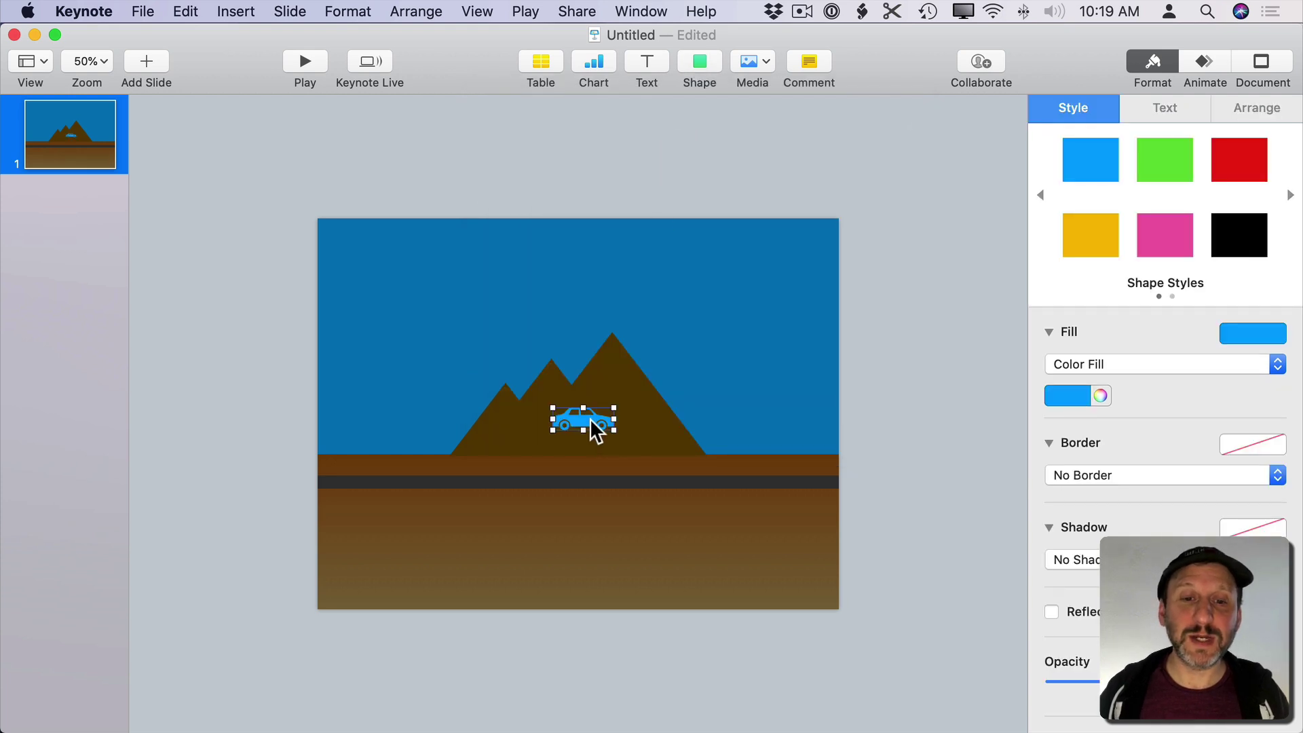
{"action": "left_click_drag", "start_coordinate": [590, 419], "coordinate": [560, 470]}
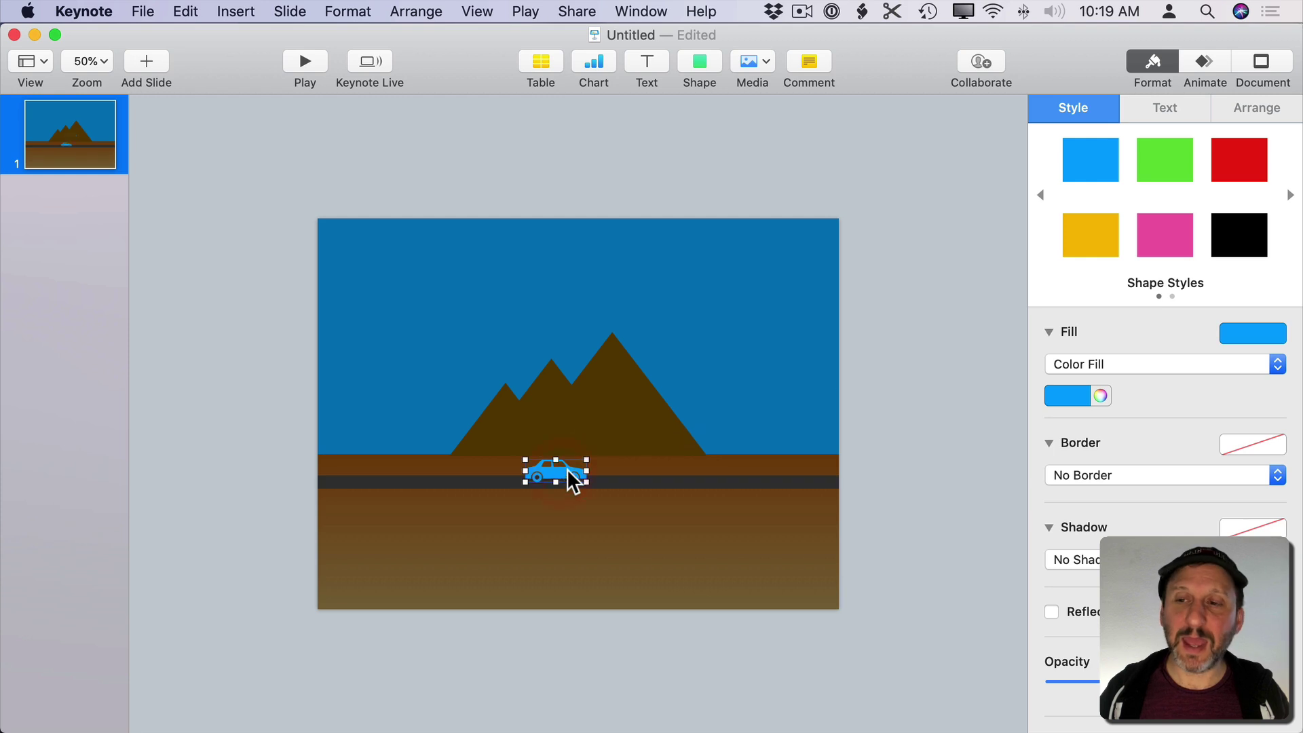
- Recolour the car from blue to teal and shrink it to fit the road
{"action": "left_click", "coordinate": [1077, 394]}
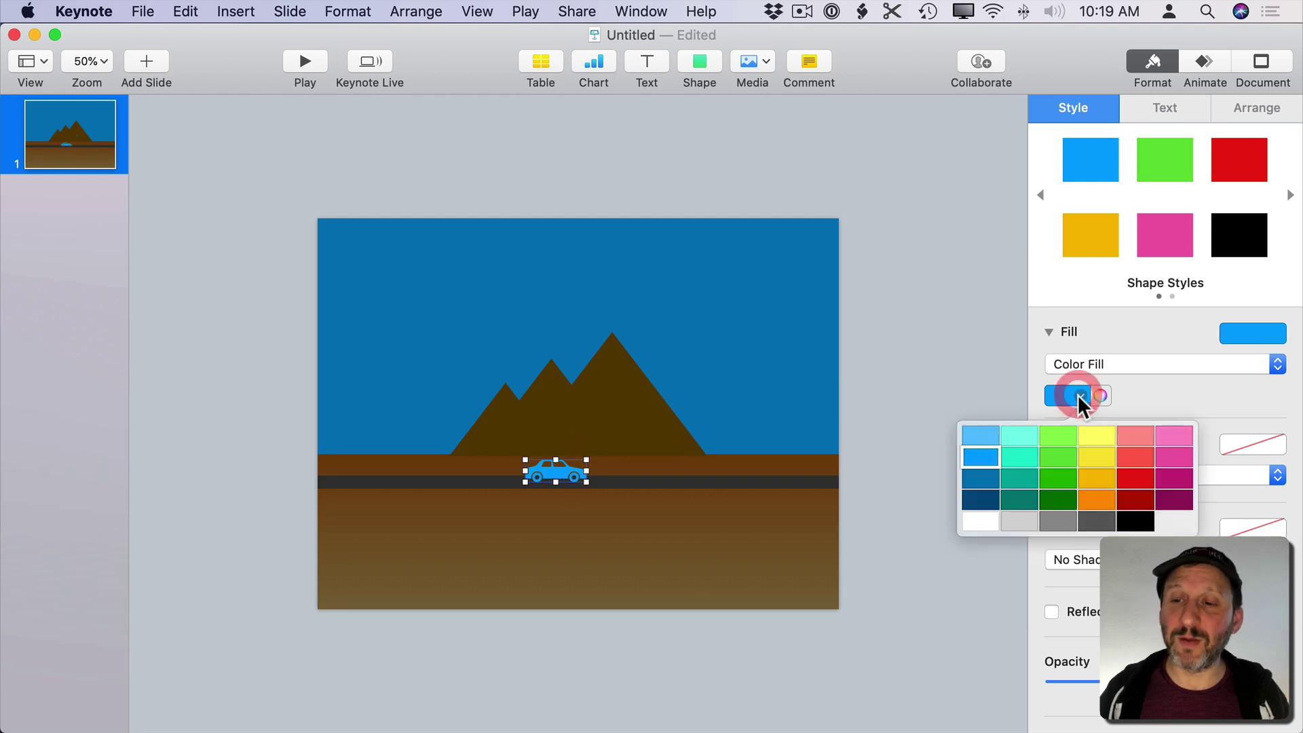
{"action": "left_click", "coordinate": [1017, 477]}
{"action": "left_click_drag", "start_coordinate": [586, 481], "coordinate": [566, 485]}
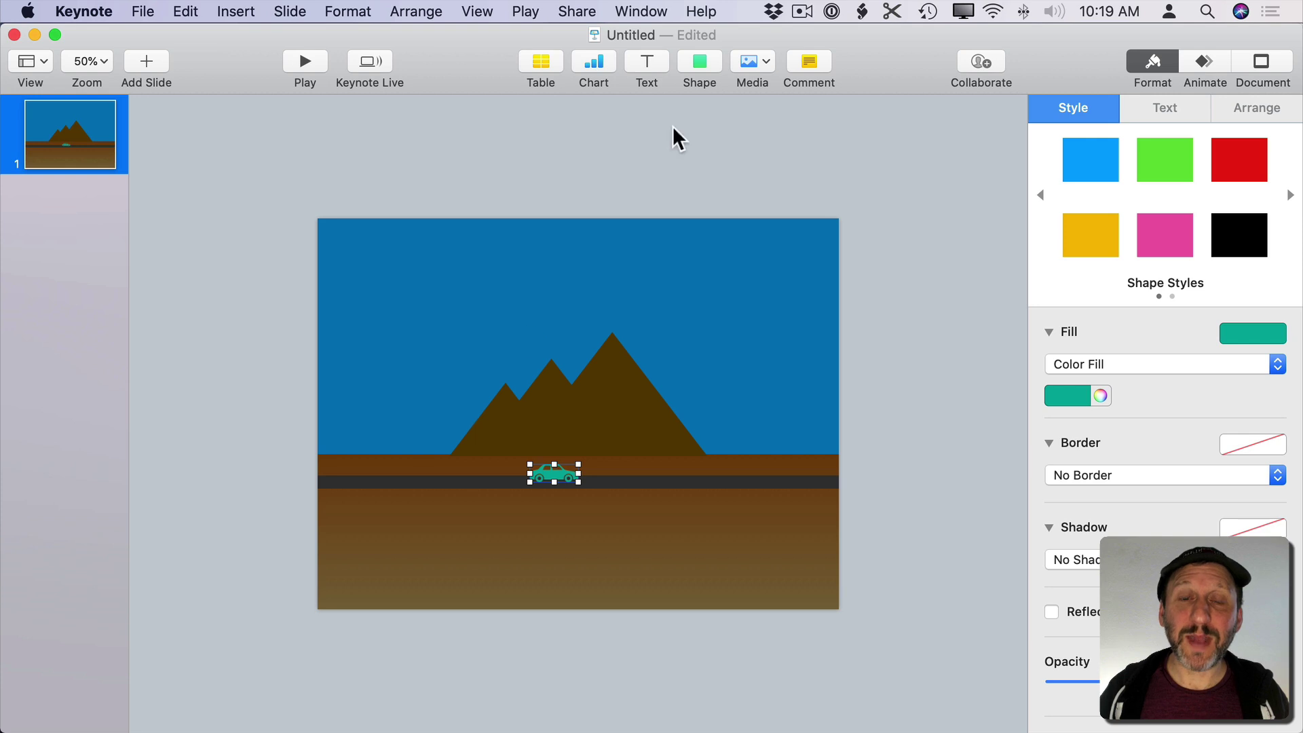
- Stretch a basic straight line along the road past both slide edges, then select it with the car
{"action": "left_click", "coordinate": [700, 64]}
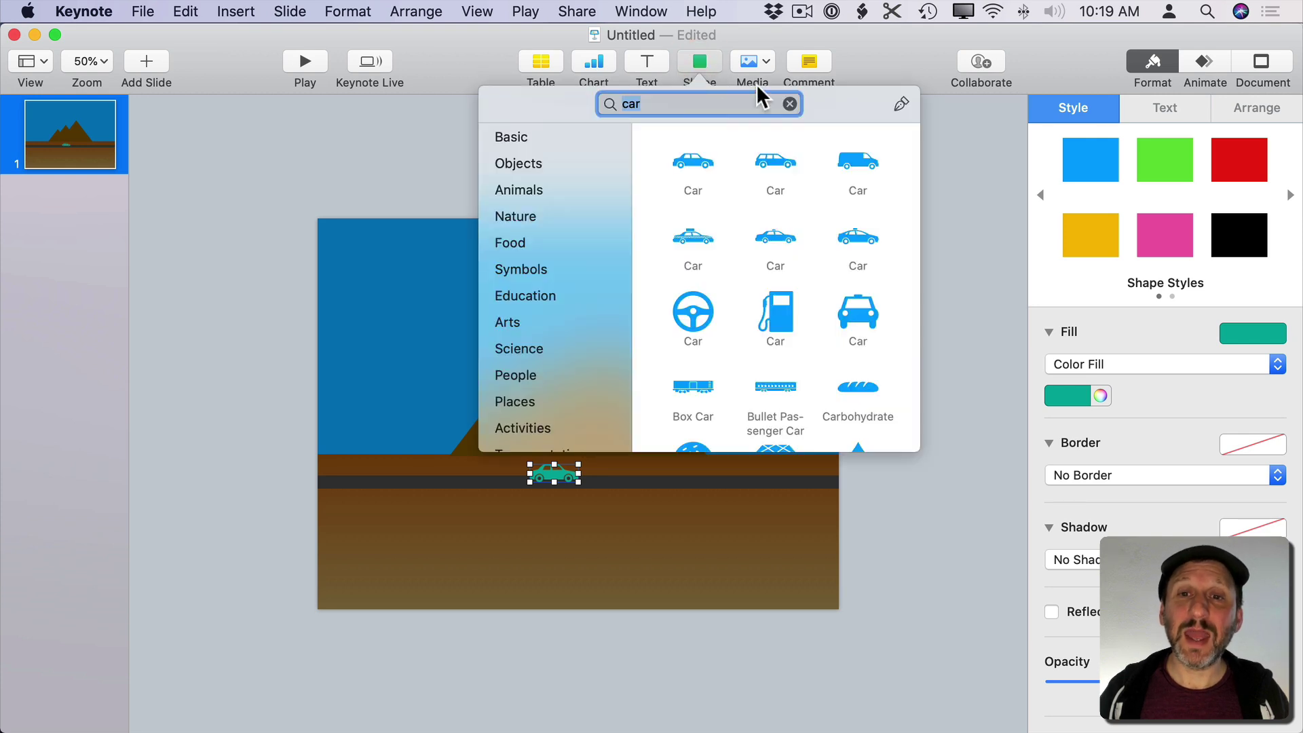
{"action": "left_click", "coordinate": [526, 136]}
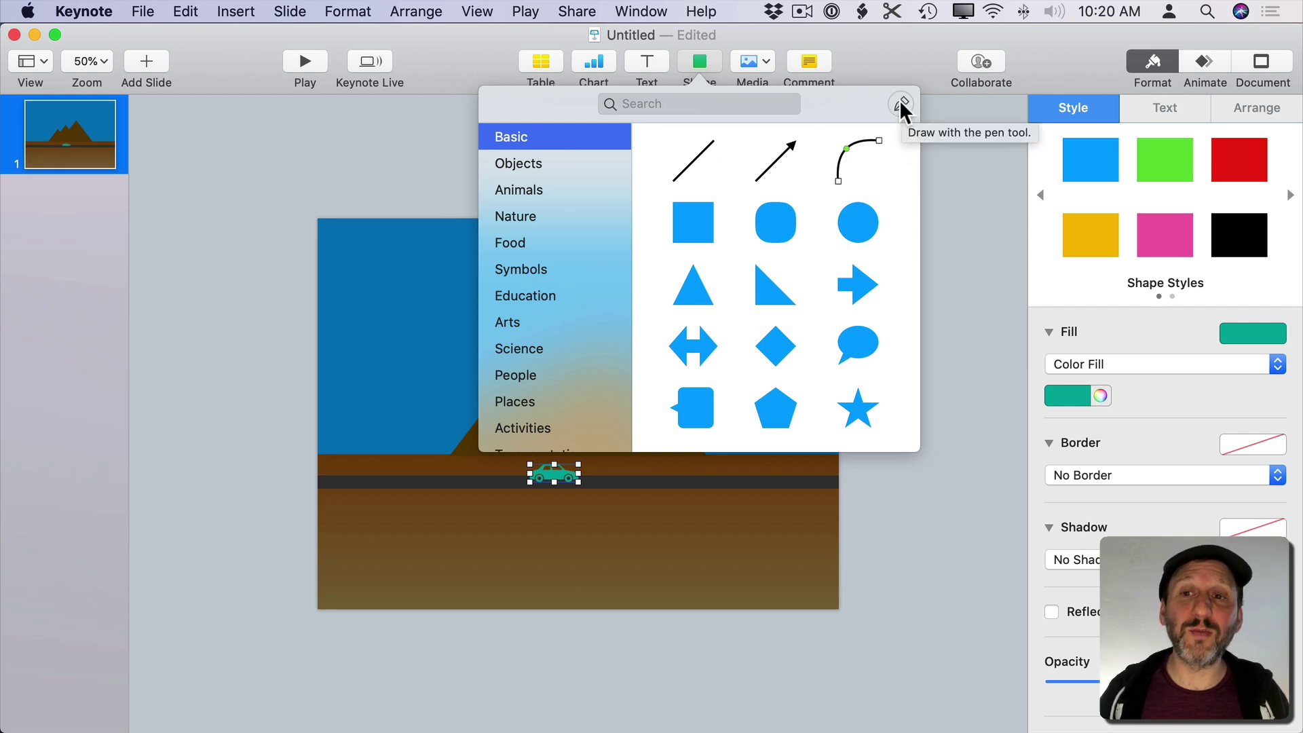
{"action": "left_click", "coordinate": [690, 160]}
{"action": "left_click_drag", "start_coordinate": [603, 388], "coordinate": [906, 481]}
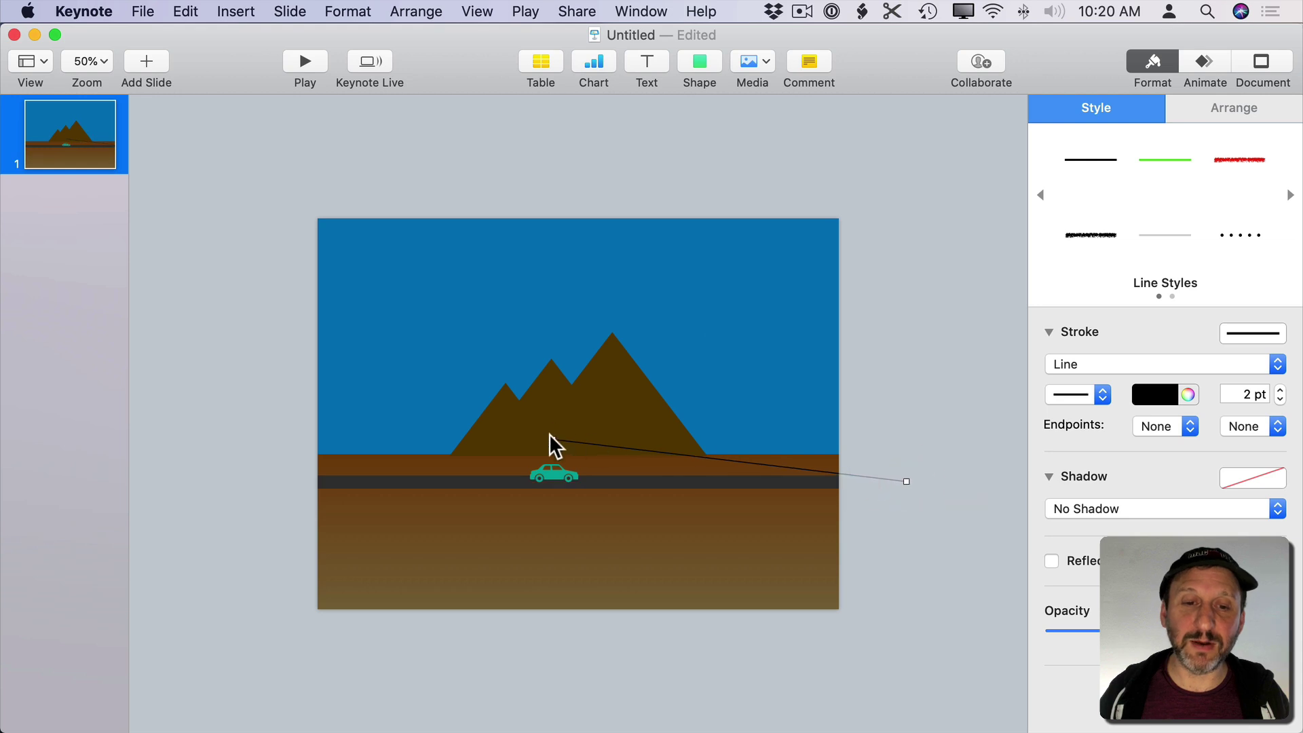
{"action": "left_click_drag", "start_coordinate": [553, 441], "coordinate": [201, 481]}
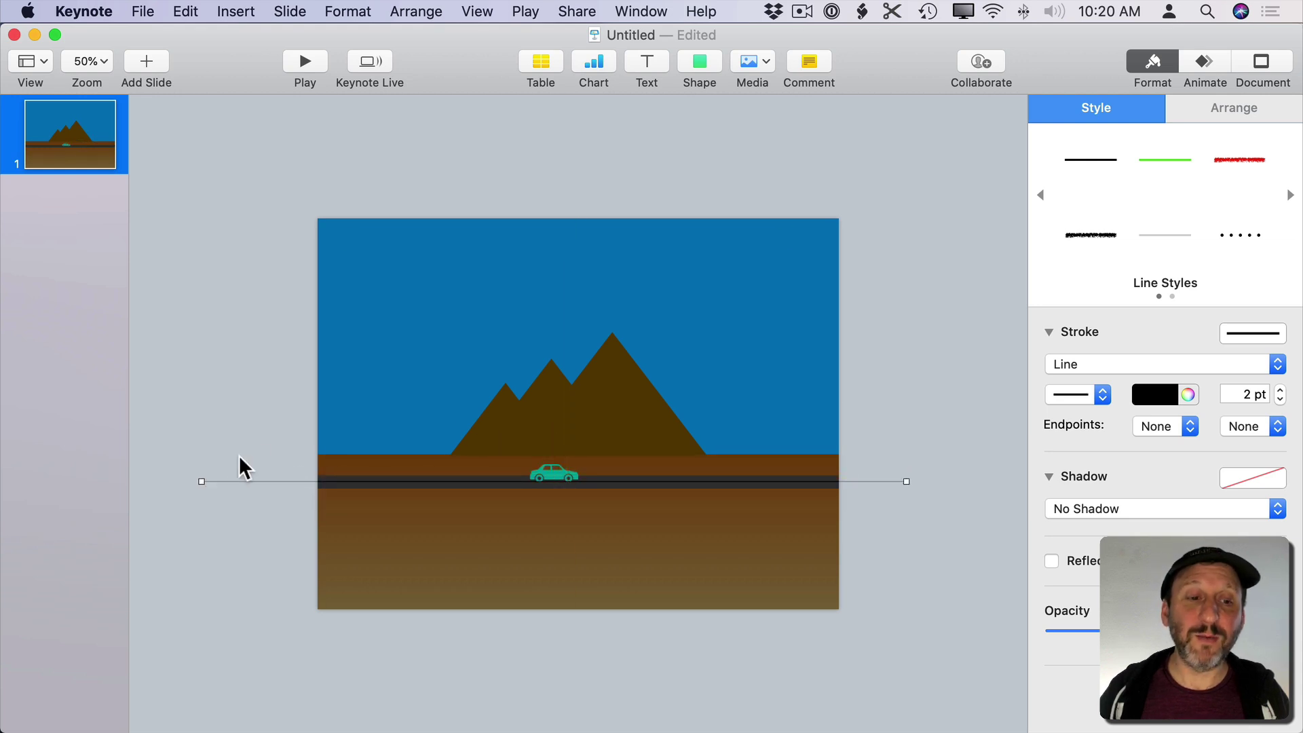
{"action": "left_click", "coordinate": [542, 466], "text": "shift"}
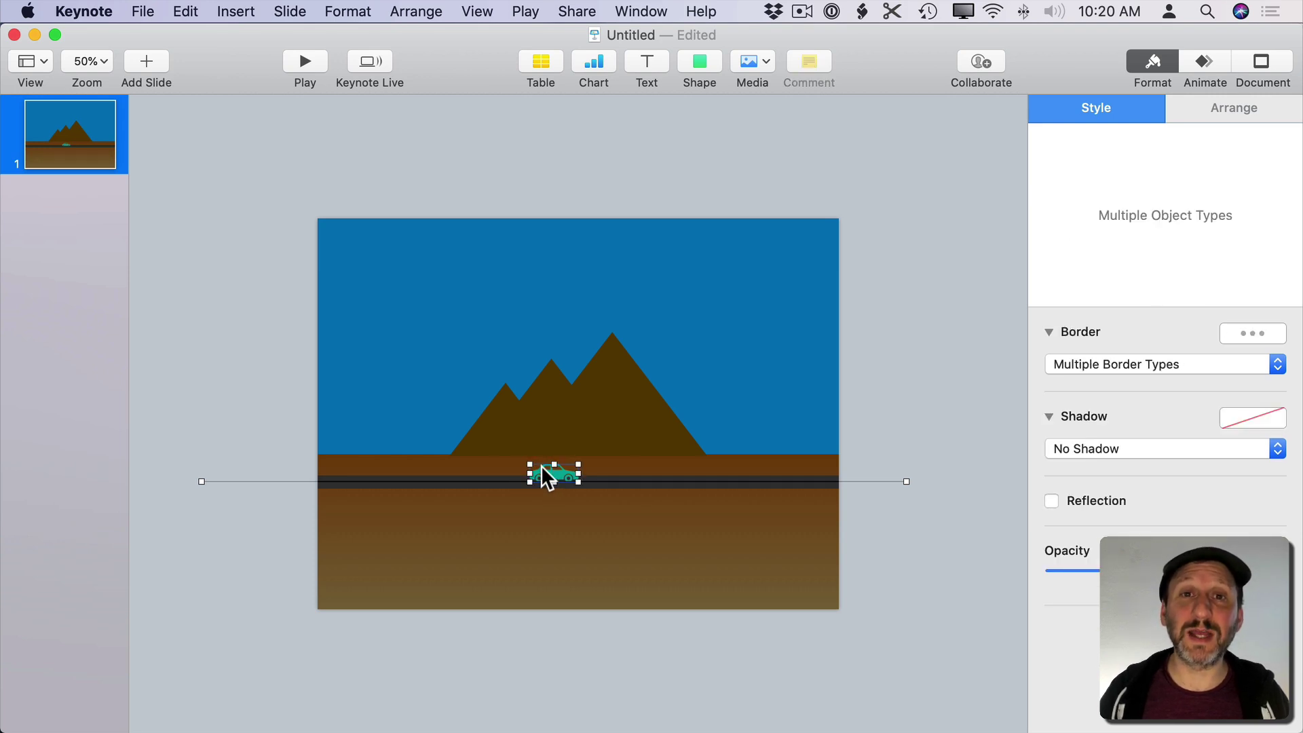
- Use Make Motion Path from Shape to turn the road line into the car's motion path
{"action": "left_click", "coordinate": [346, 8]}
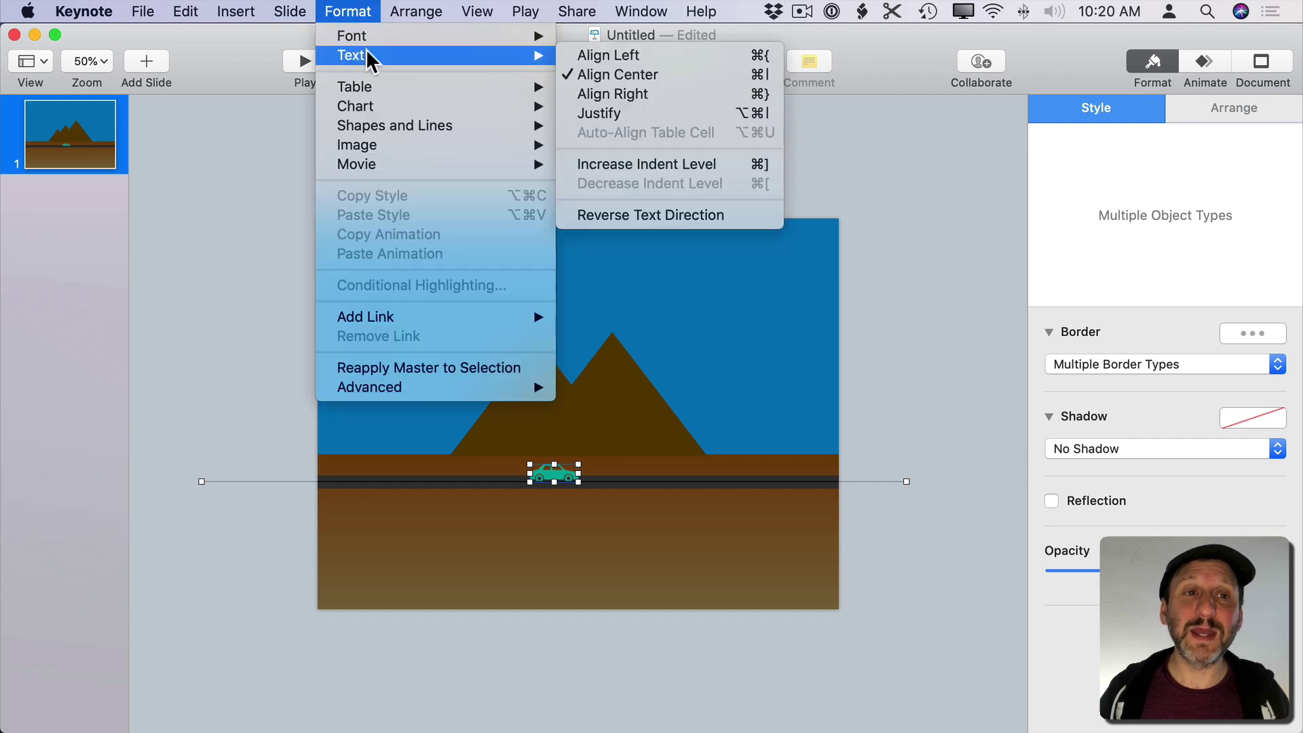
{"action": "mouse_move", "coordinate": [371, 122]}
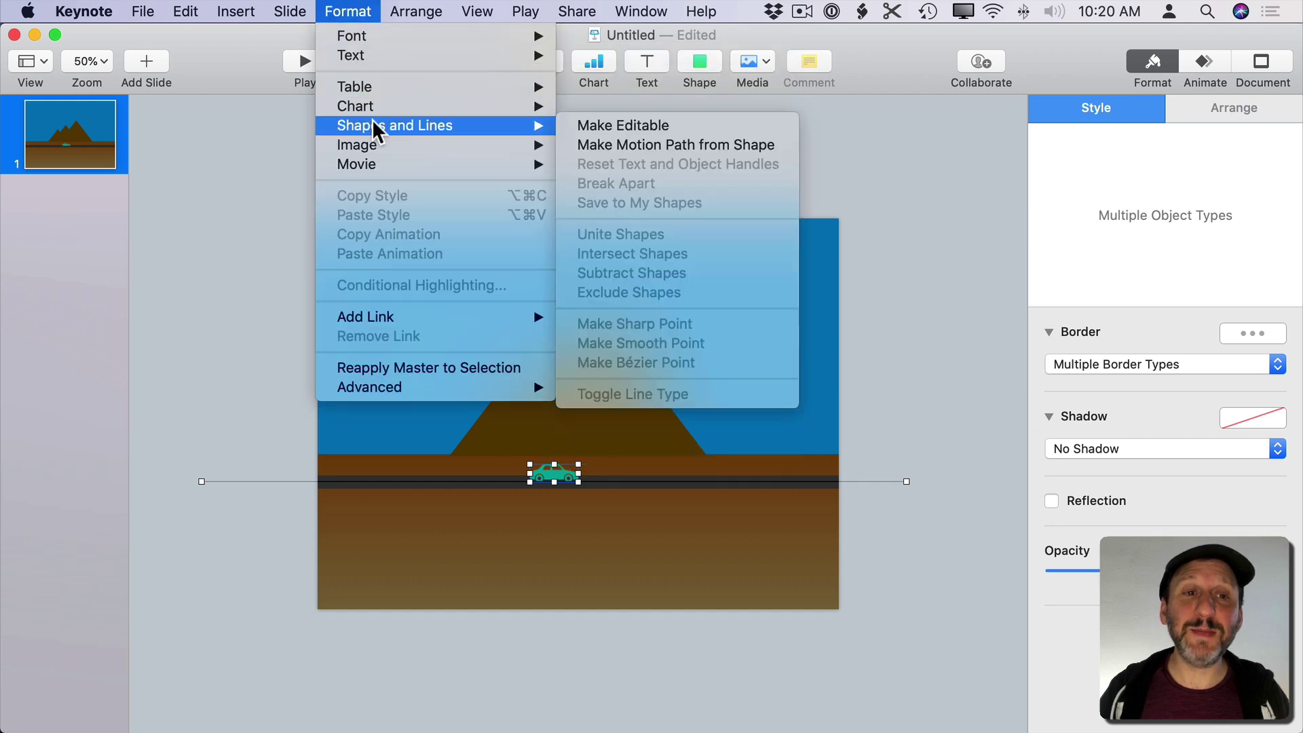
{"action": "left_click", "coordinate": [601, 148]}
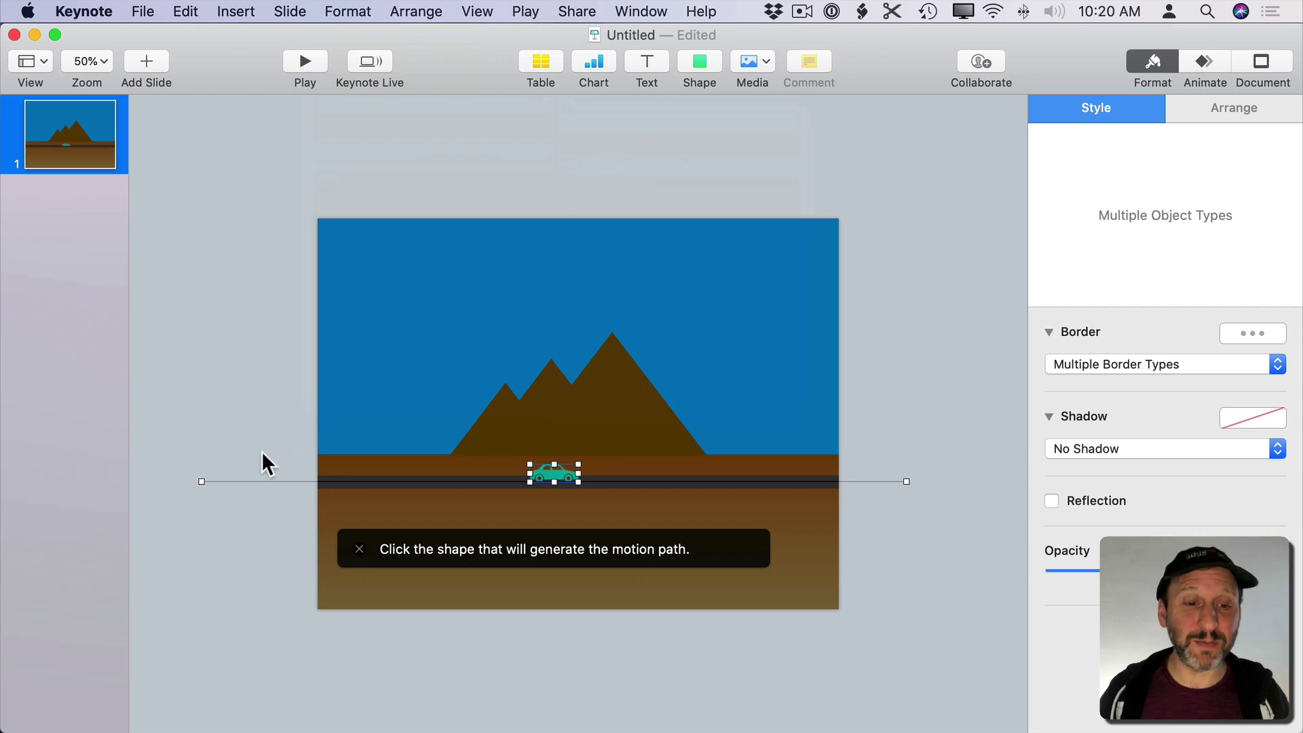
{"action": "left_click", "coordinate": [239, 481]}
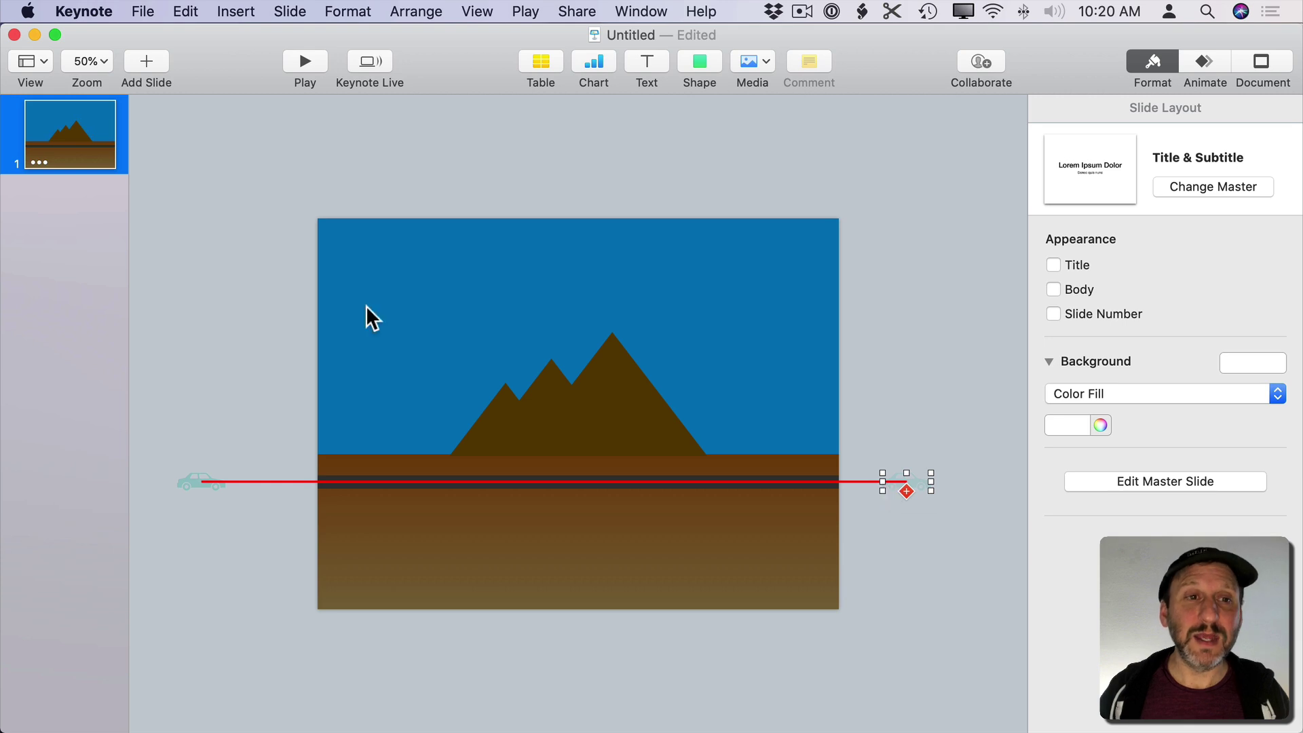
- Delete the leftover black guide line and reselect the car to show its motion path
{"action": "left_click", "coordinate": [229, 239]}
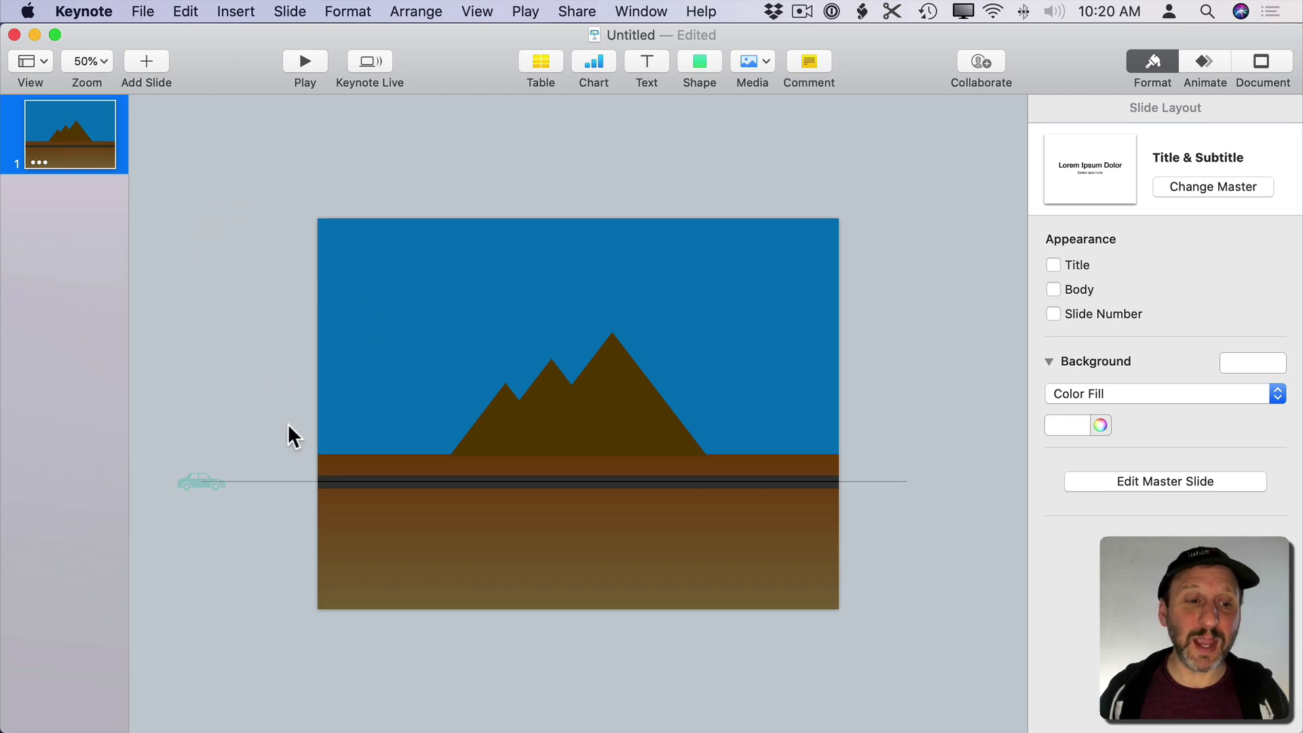
{"action": "left_click", "coordinate": [268, 480]}
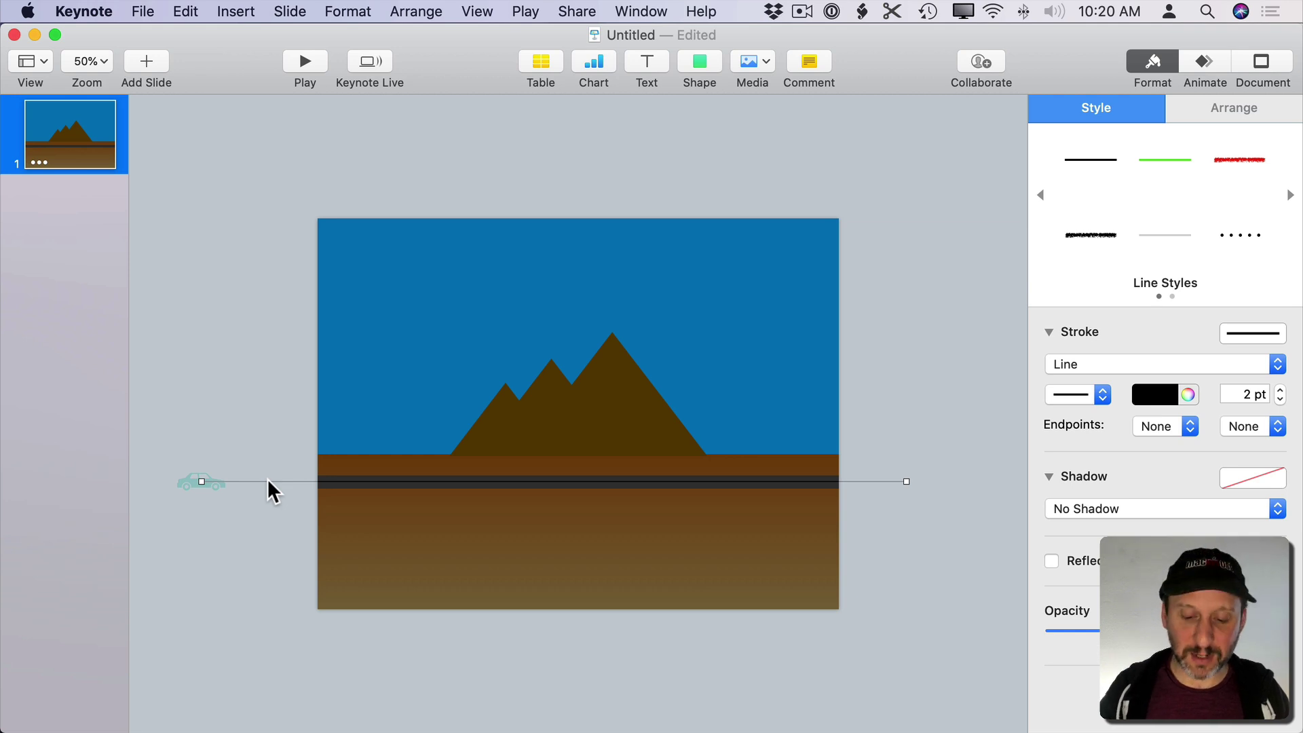
{"action": "key", "text": "BackSpace"}
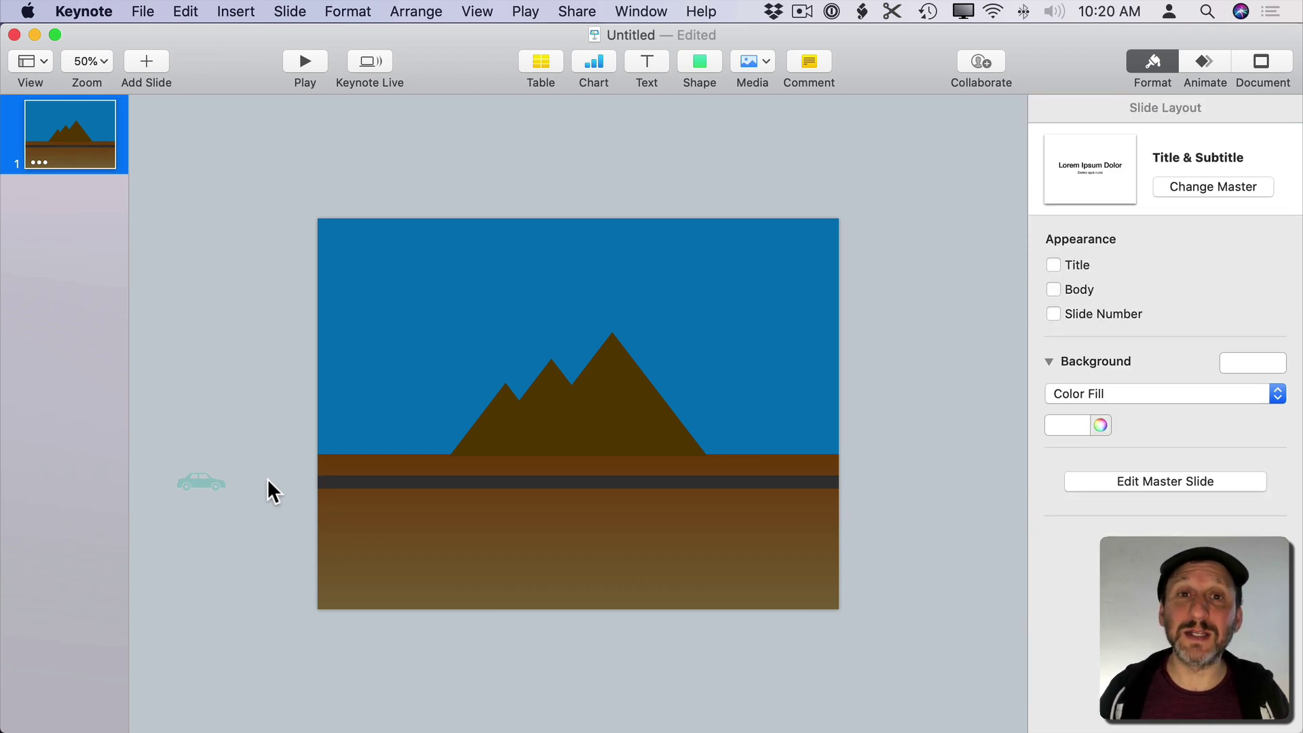
{"action": "left_click", "coordinate": [205, 481]}
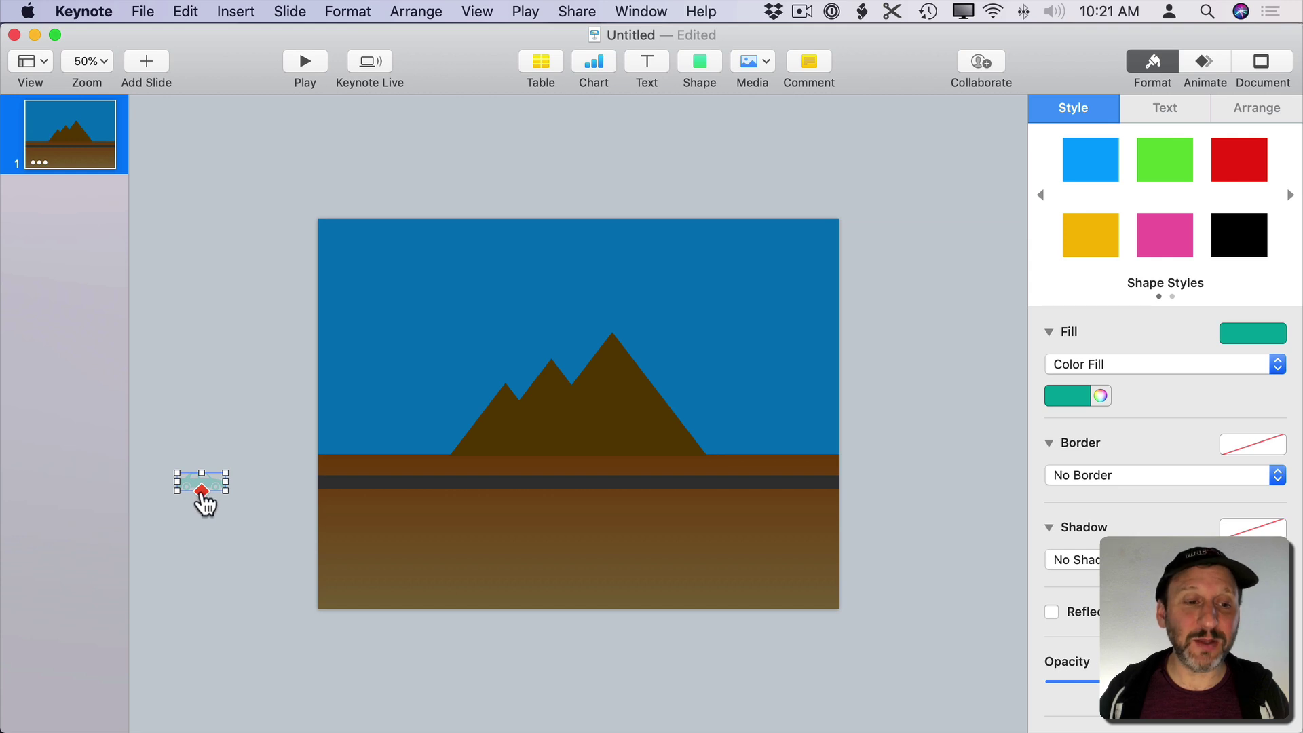
{"action": "left_click", "coordinate": [201, 487]}
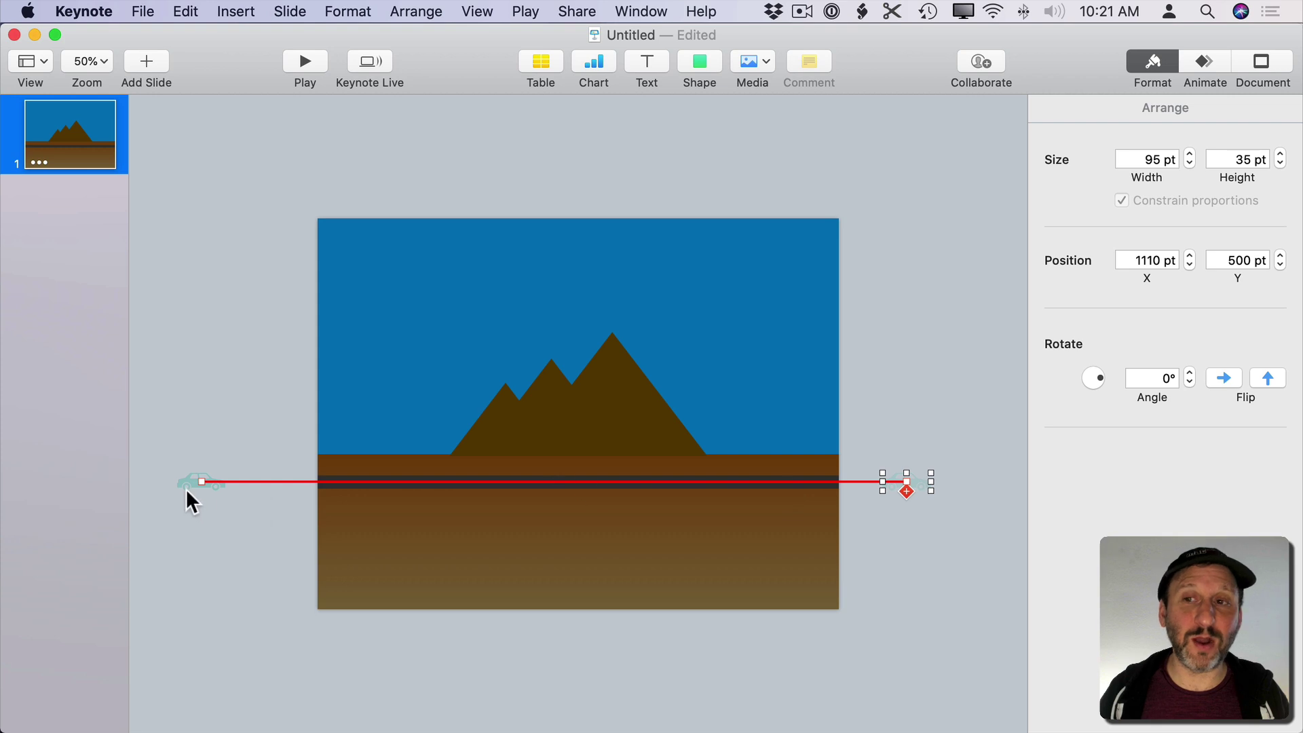
- Preview the car's Move animation and set its duration to 3 seconds
{"action": "left_click", "coordinate": [1210, 62]}
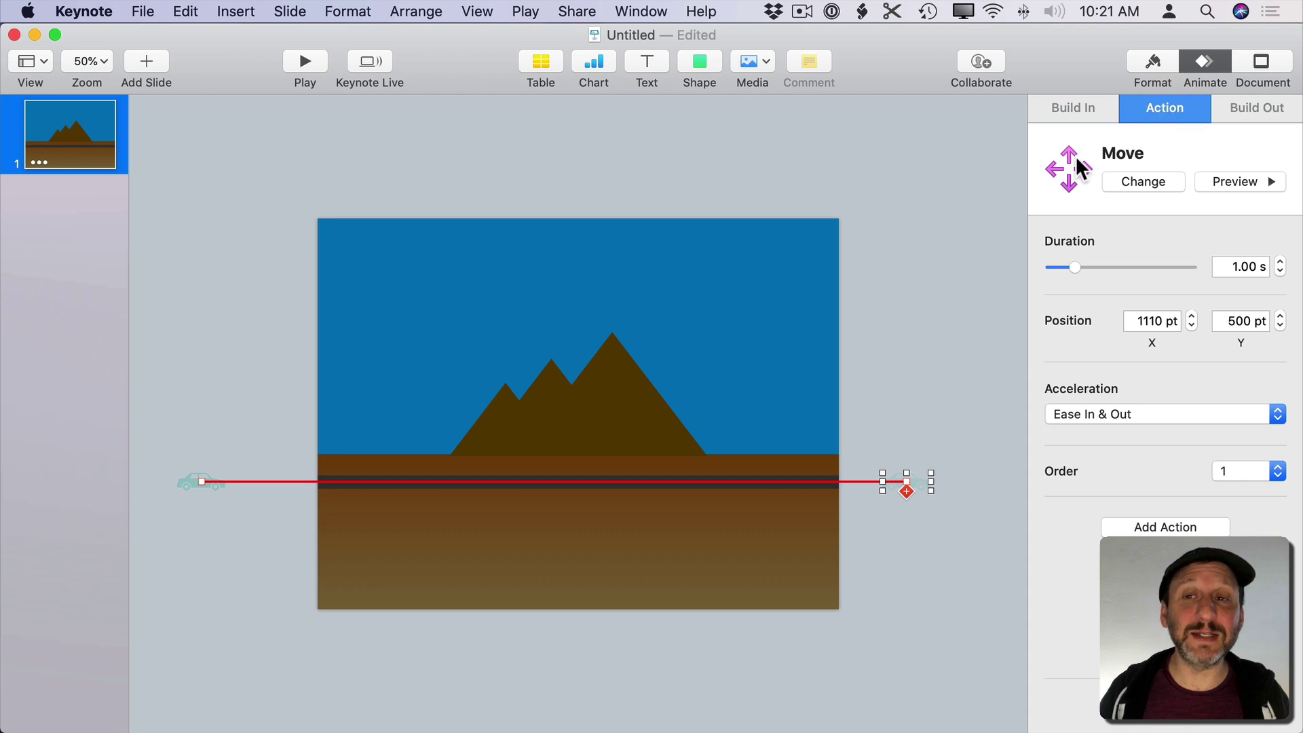
{"action": "left_click", "coordinate": [1243, 179]}
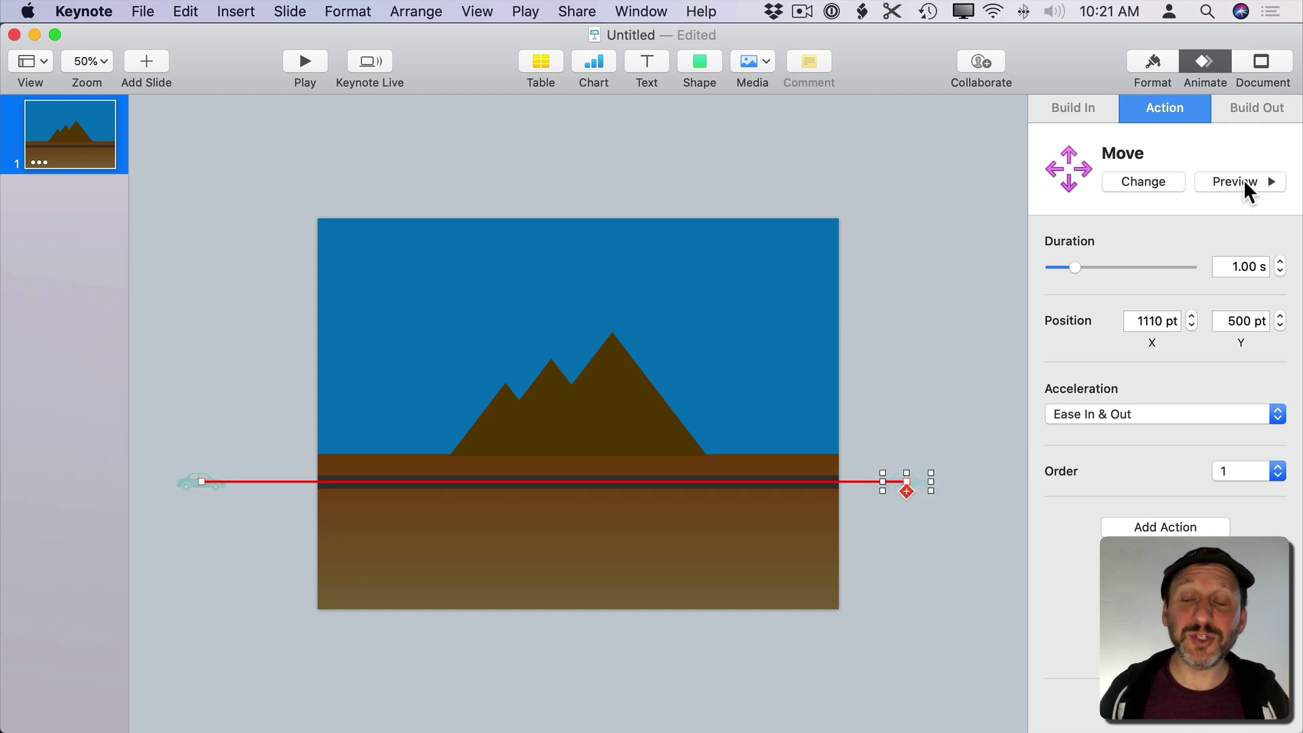
{"action": "double_click", "coordinate": [1233, 266]}
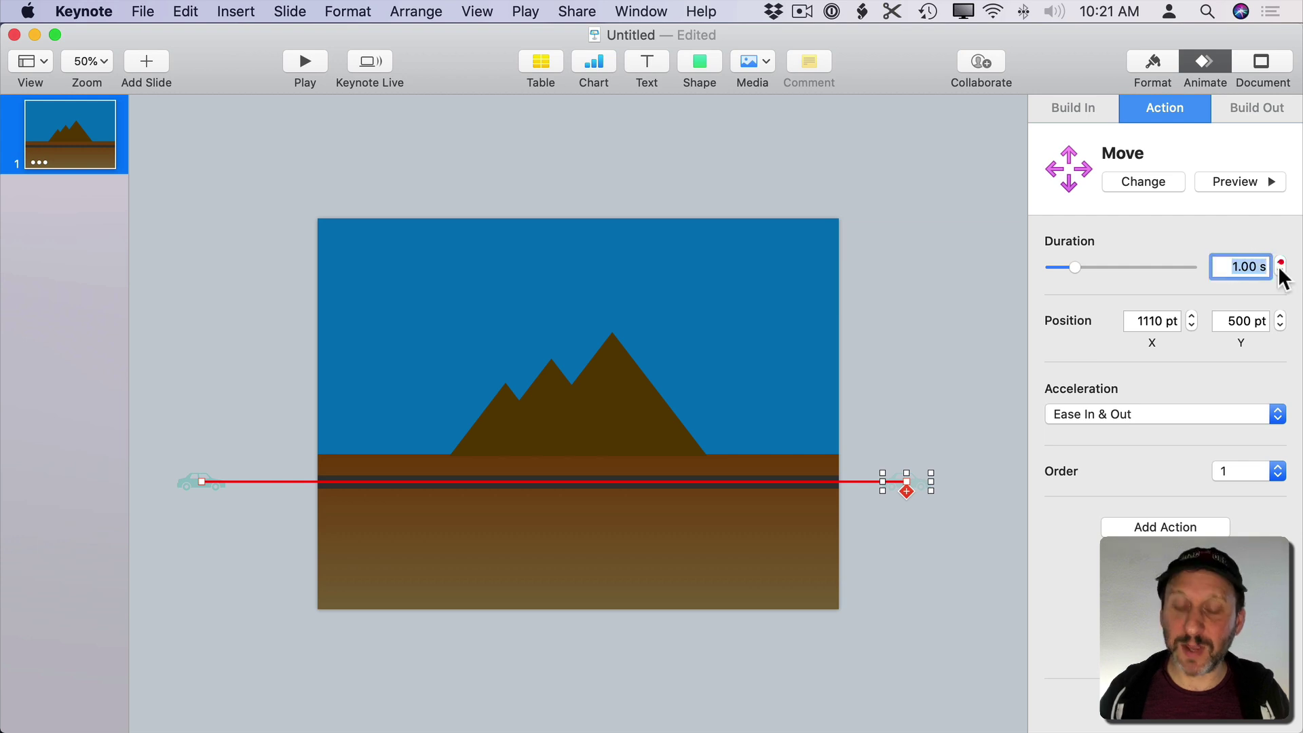
{"action": "type", "text": "3"}
{"action": "key", "text": "Tab"}
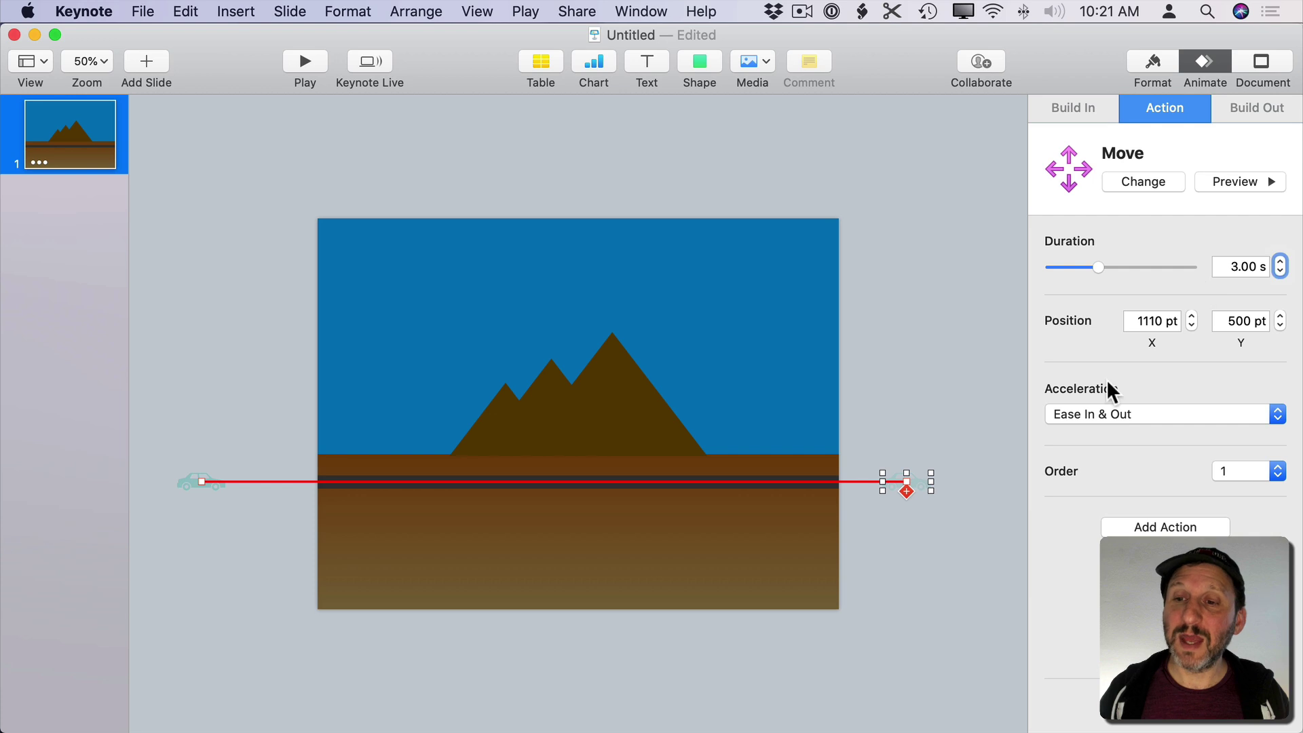
- Change the Move acceleration from Ease In & Out to None and preview it
{"action": "left_click", "coordinate": [1091, 414]}
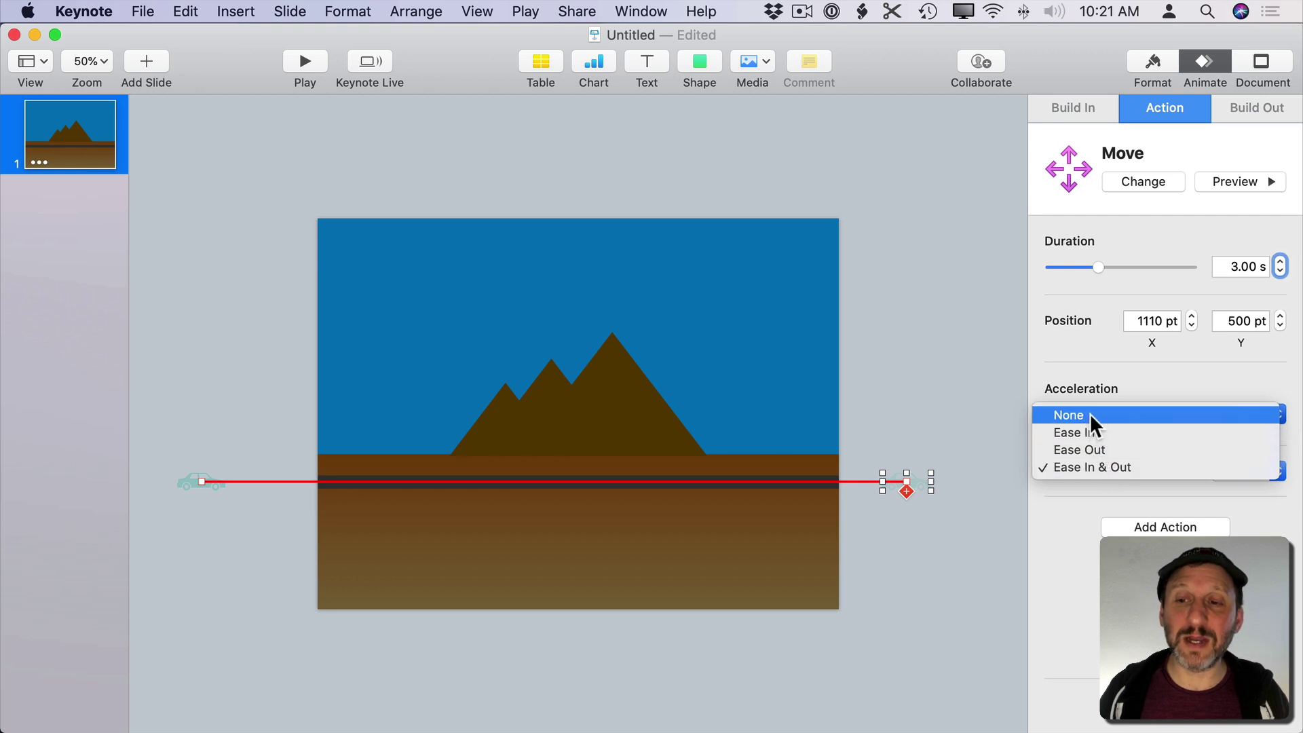
{"action": "left_click", "coordinate": [1089, 414]}
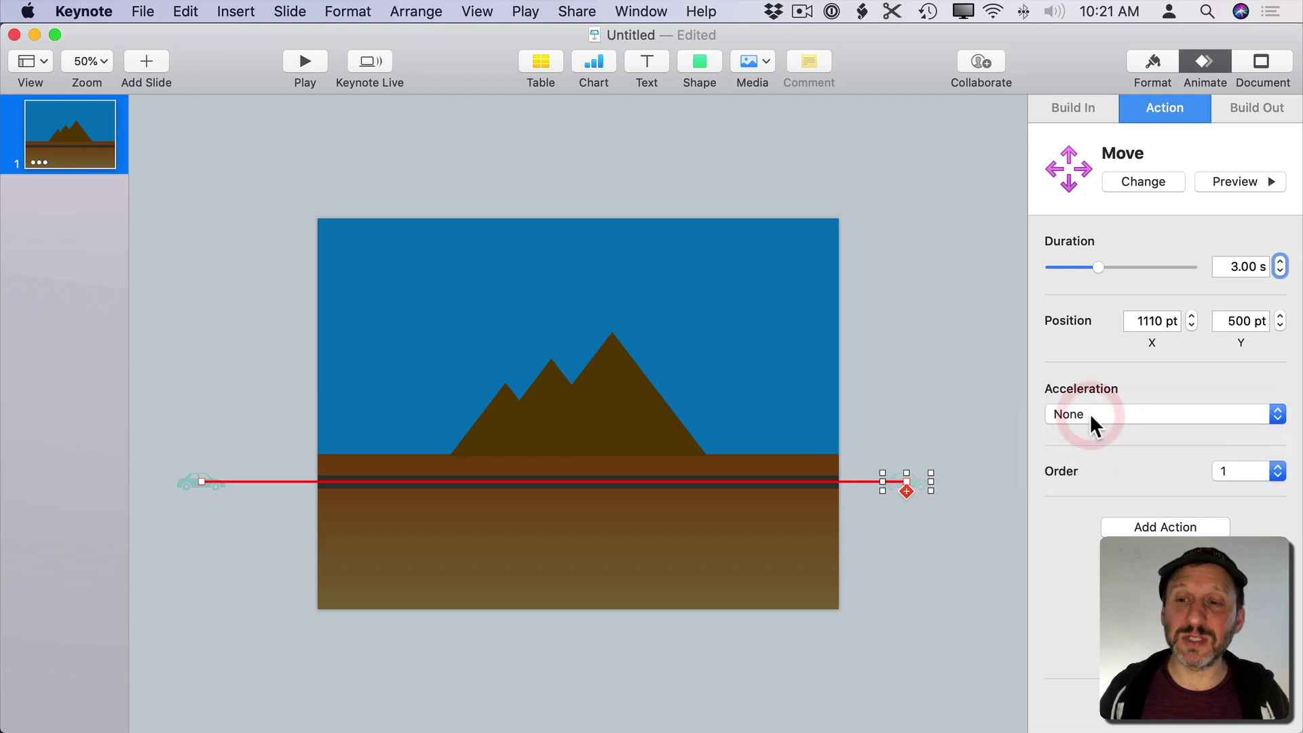
{"action": "left_click", "coordinate": [1228, 181]}
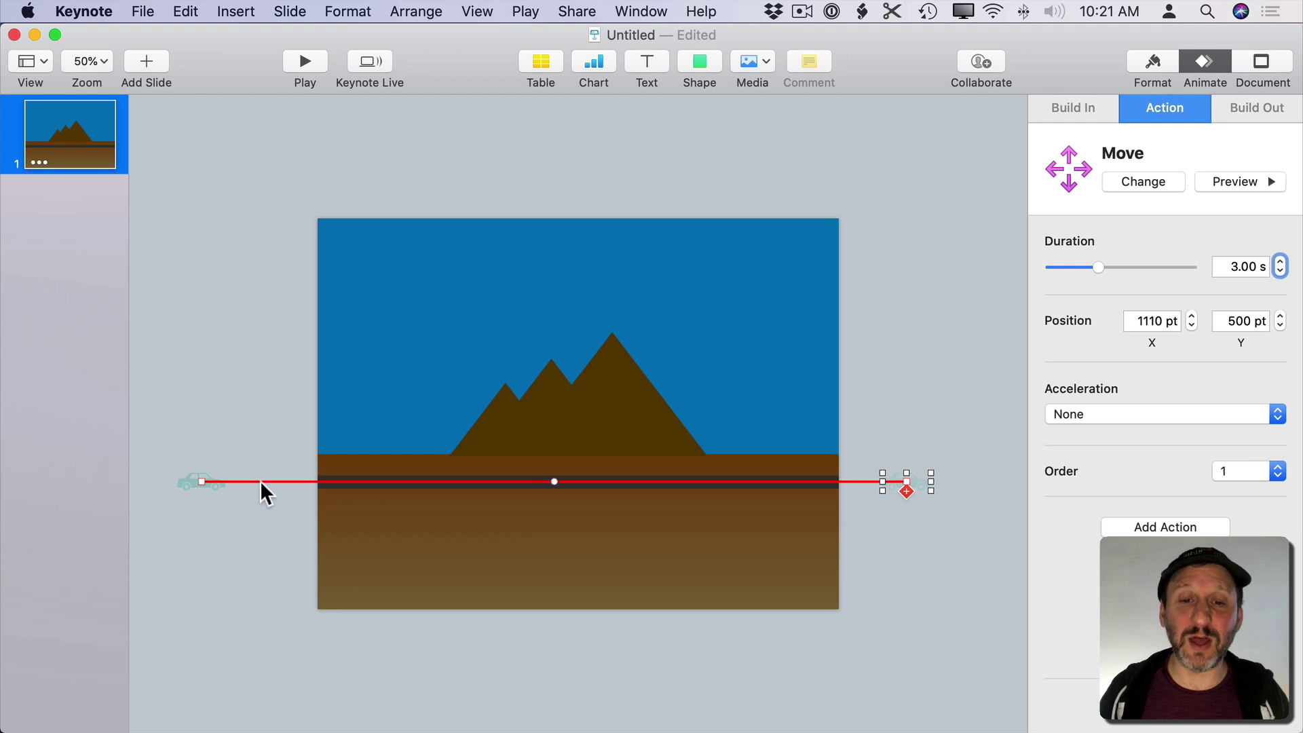
- Nudge the car up so its Move ends at Y 490 pt, then preview the animation
{"action": "left_click", "coordinate": [226, 417]}
{"action": "left_click", "coordinate": [201, 480]}
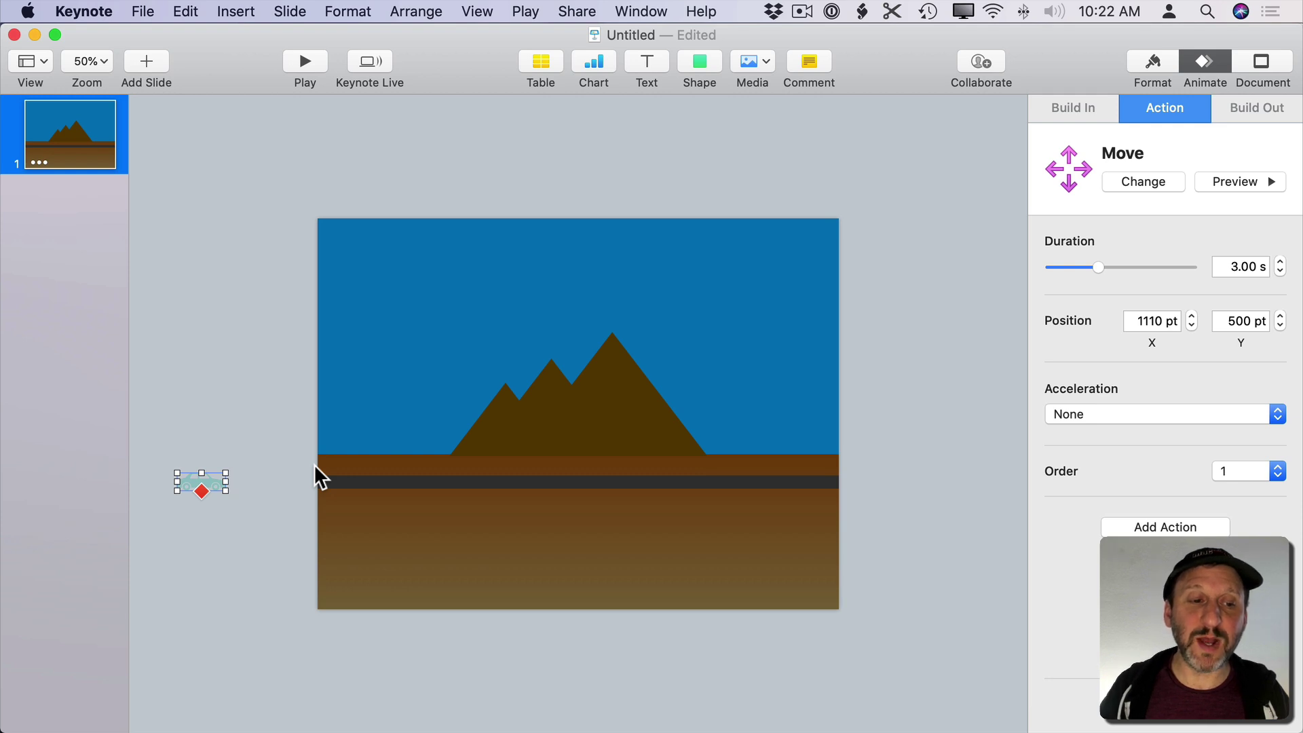
{"action": "key", "text": "Up"}
{"action": "key", "text": "Up"}
{"action": "key", "text": "Up"}
{"action": "key", "text": "Up"}
{"action": "key", "text": "Up"}
{"action": "key", "text": "Up"}
{"action": "key", "text": "Up"}
{"action": "key", "text": "Up"}
{"action": "key", "text": "Up"}
{"action": "key", "text": "Up"}
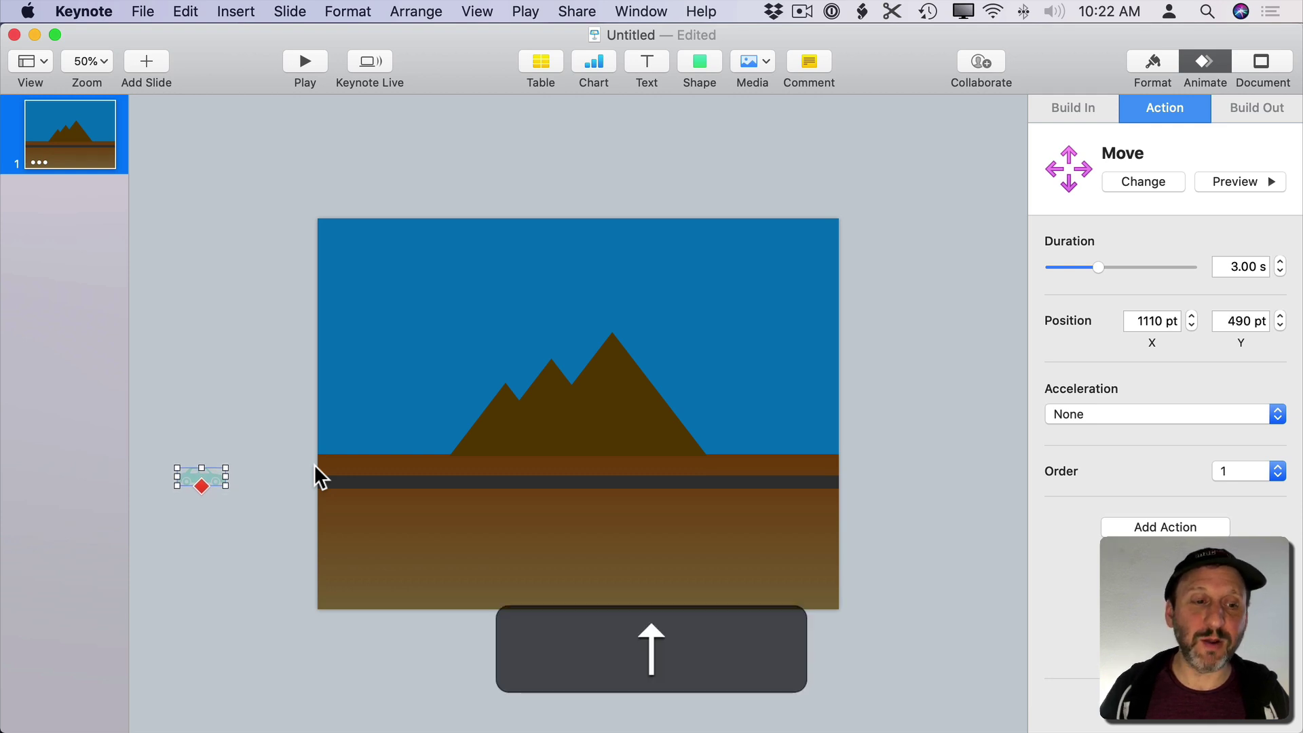
{"action": "left_click", "coordinate": [200, 487]}
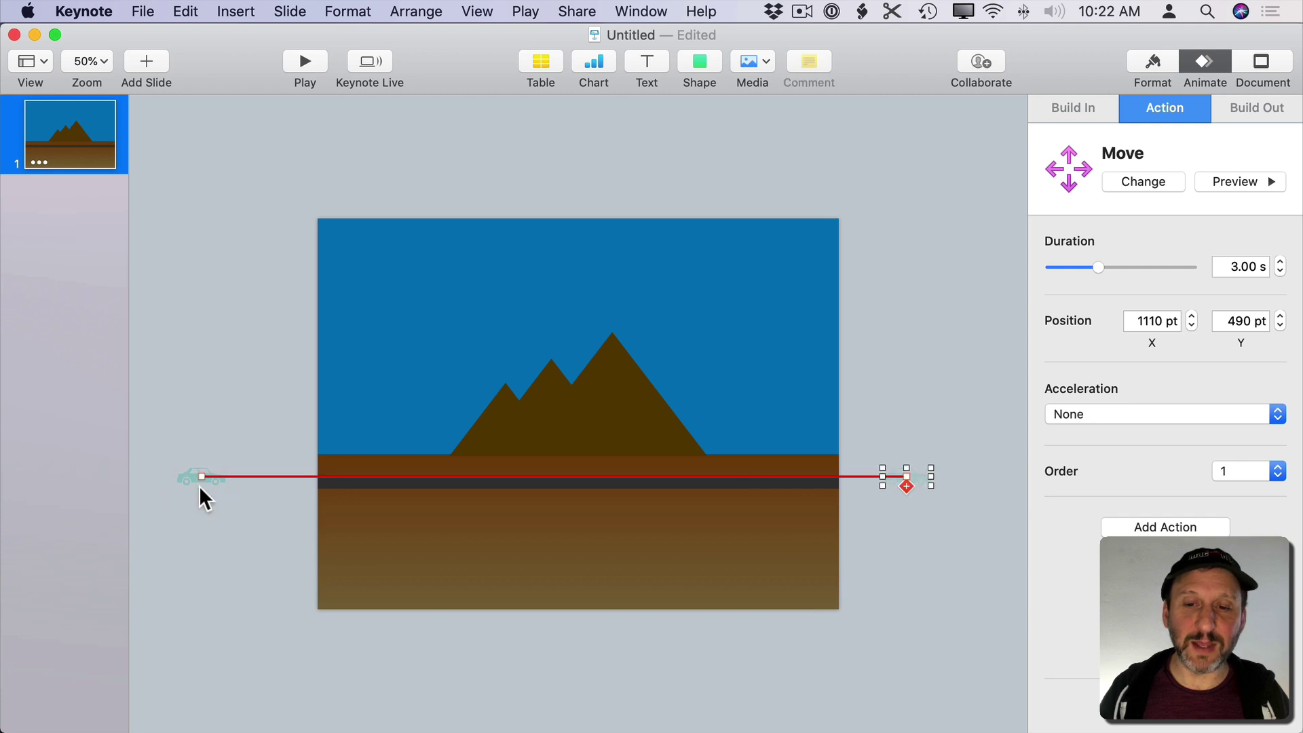
{"action": "mouse_move", "coordinate": [221, 474]}
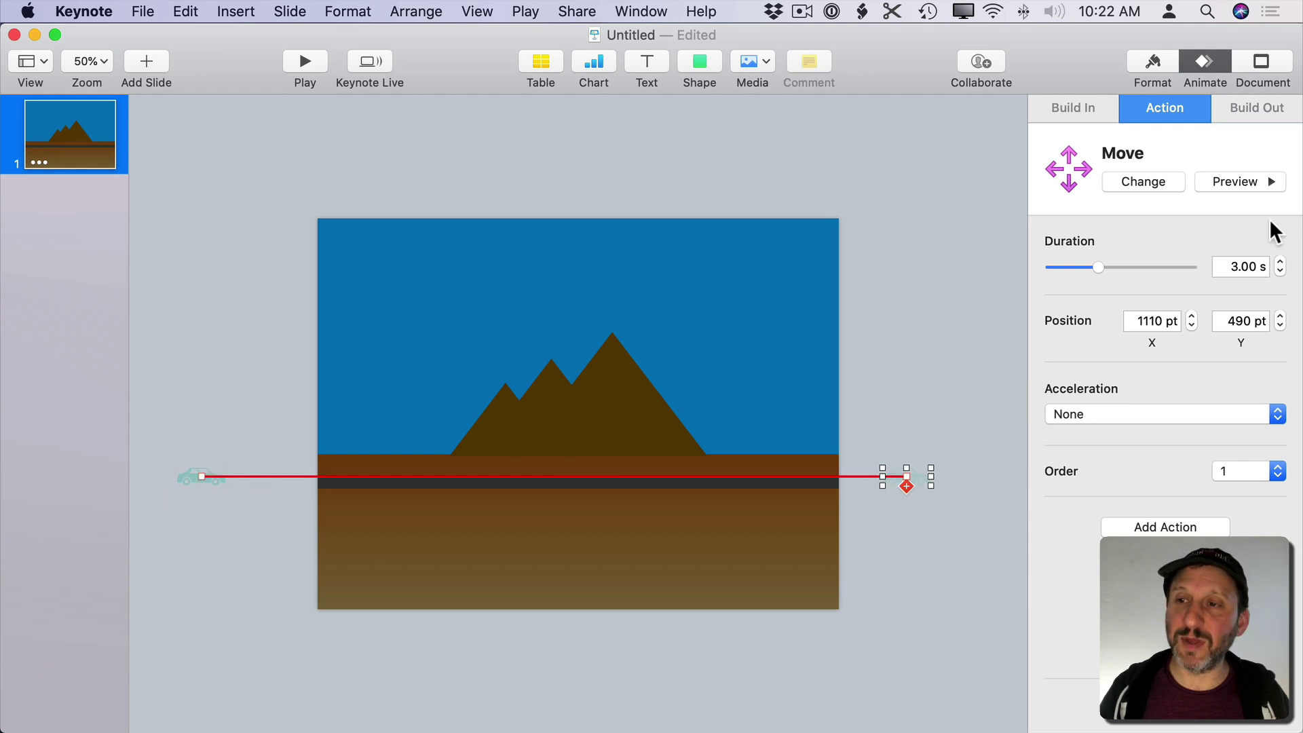
{"action": "left_click", "coordinate": [1246, 180]}
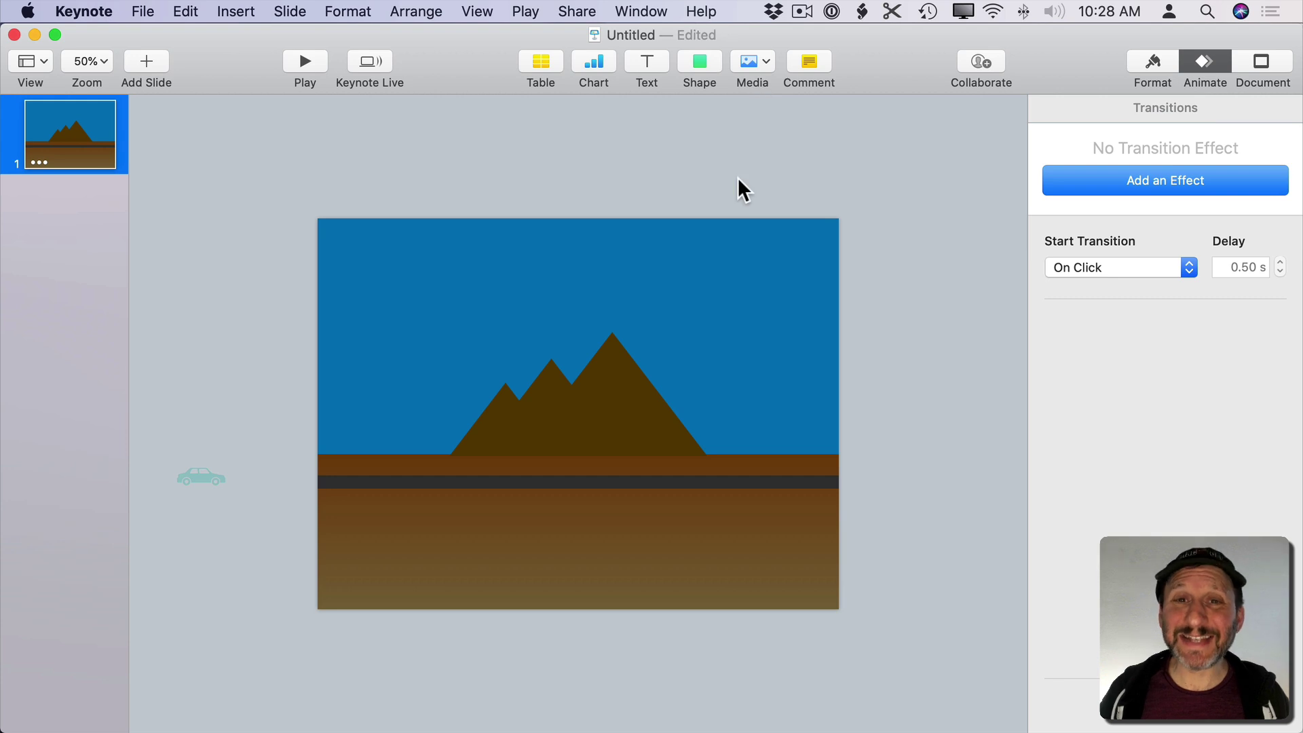
- Insert the 'sun' shape from the shape library and drag it to the upper-right sky
{"action": "left_click", "coordinate": [701, 63]}
{"action": "left_click", "coordinate": [679, 104]}
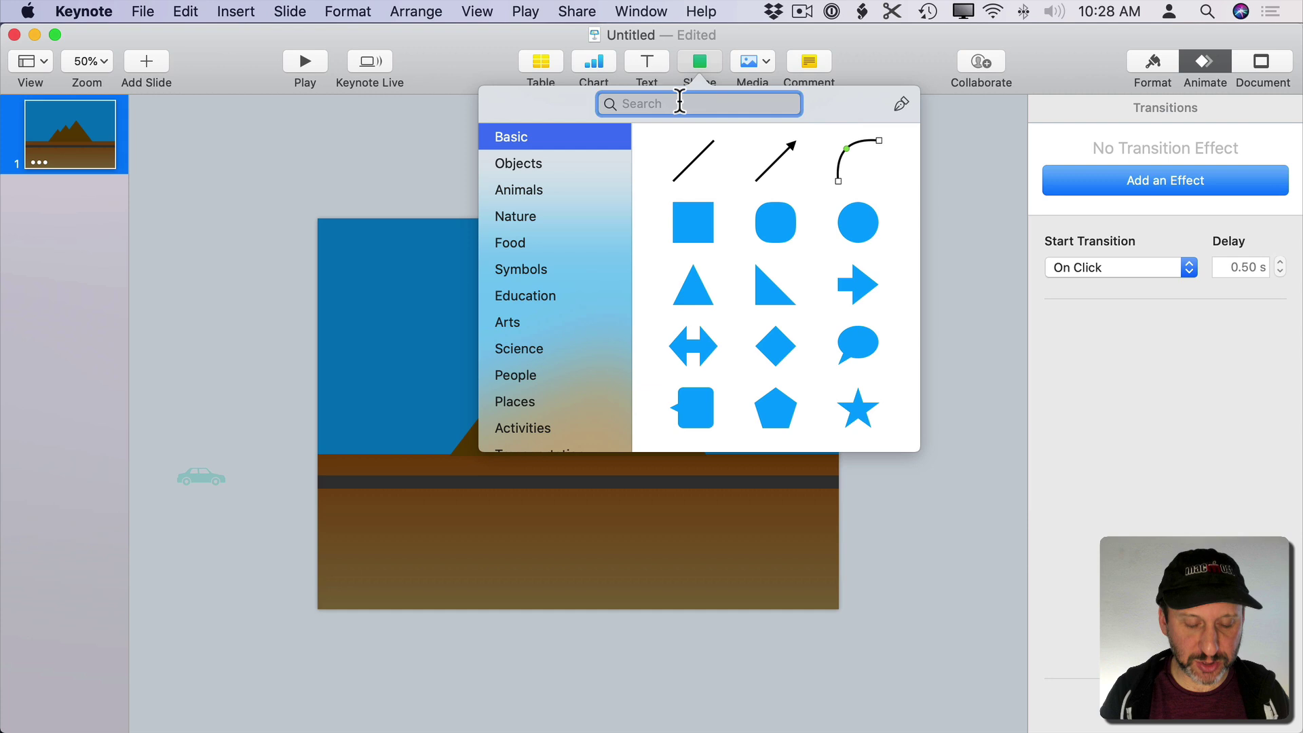
{"action": "type", "text": "sun"}
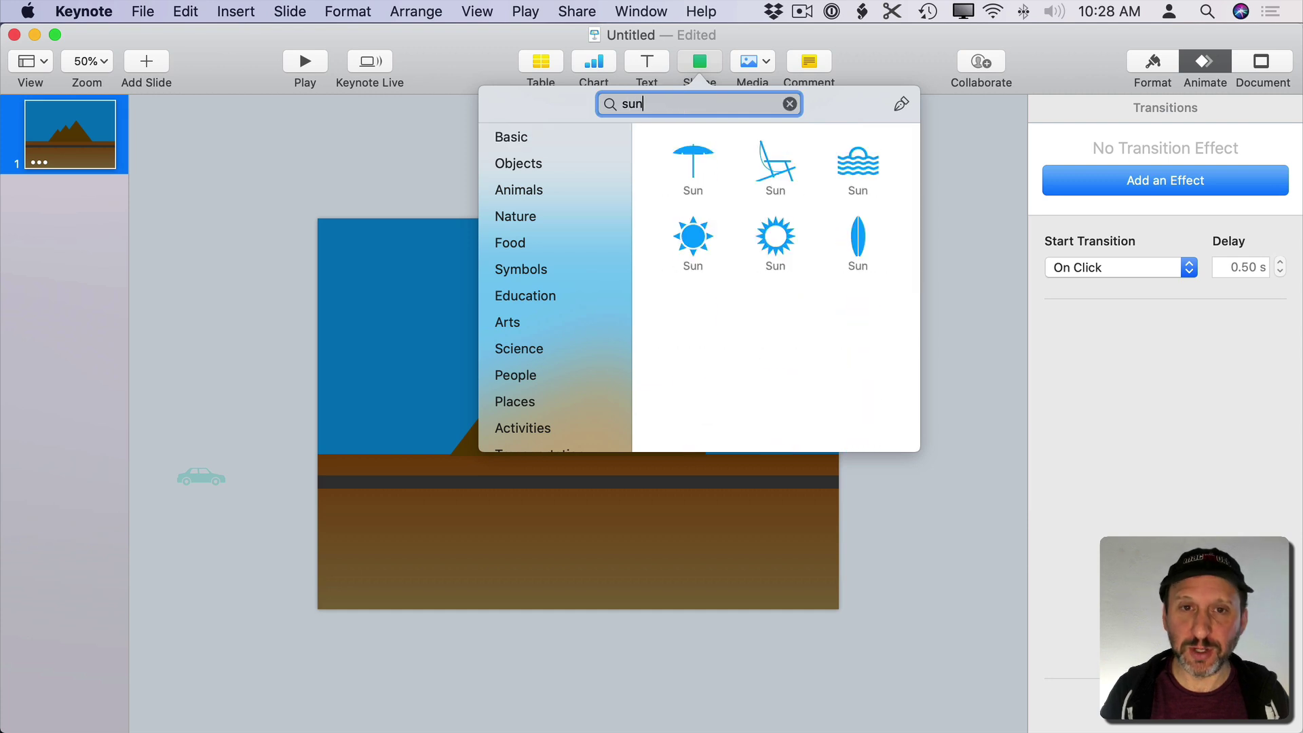
{"action": "left_click", "coordinate": [692, 243]}
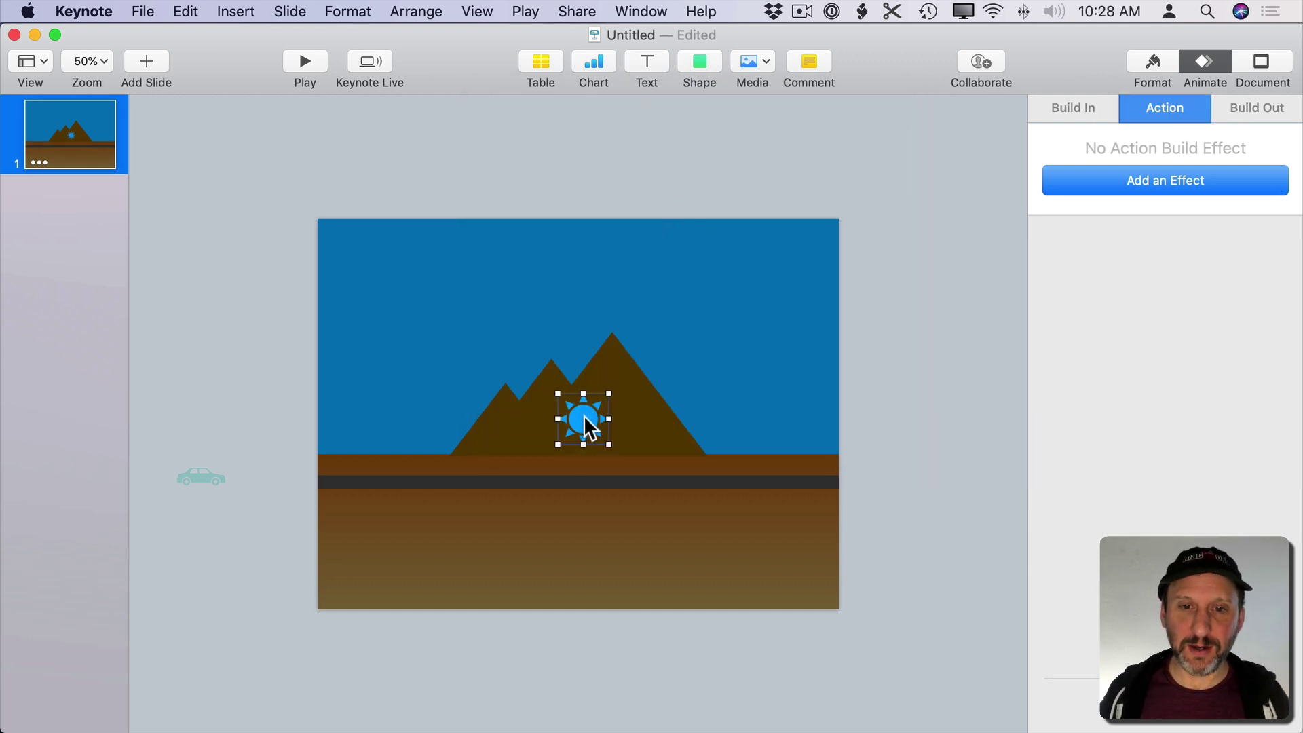
{"action": "left_click_drag", "start_coordinate": [588, 427], "coordinate": [763, 327]}
- Fill the sun with yellow and drag it to sit centred just above the slide's top edge
{"action": "left_click", "coordinate": [1148, 61]}
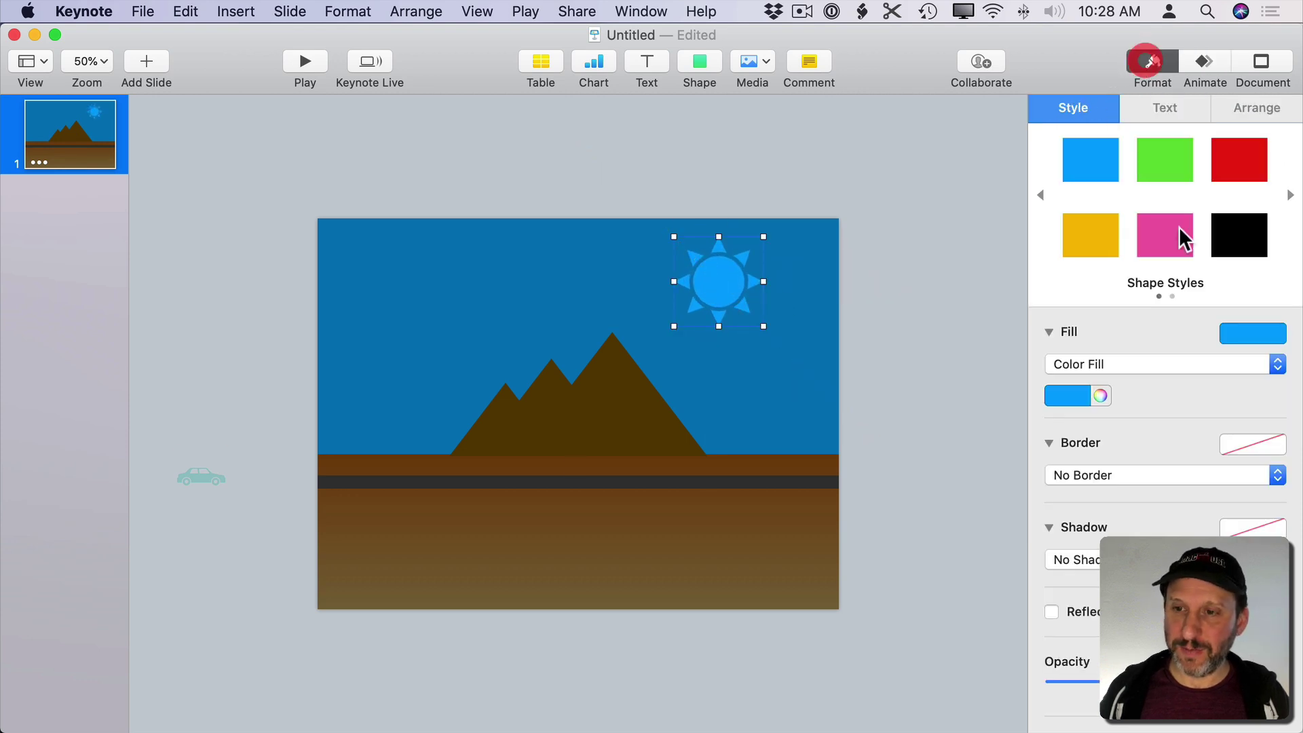
{"action": "left_click", "coordinate": [1080, 396]}
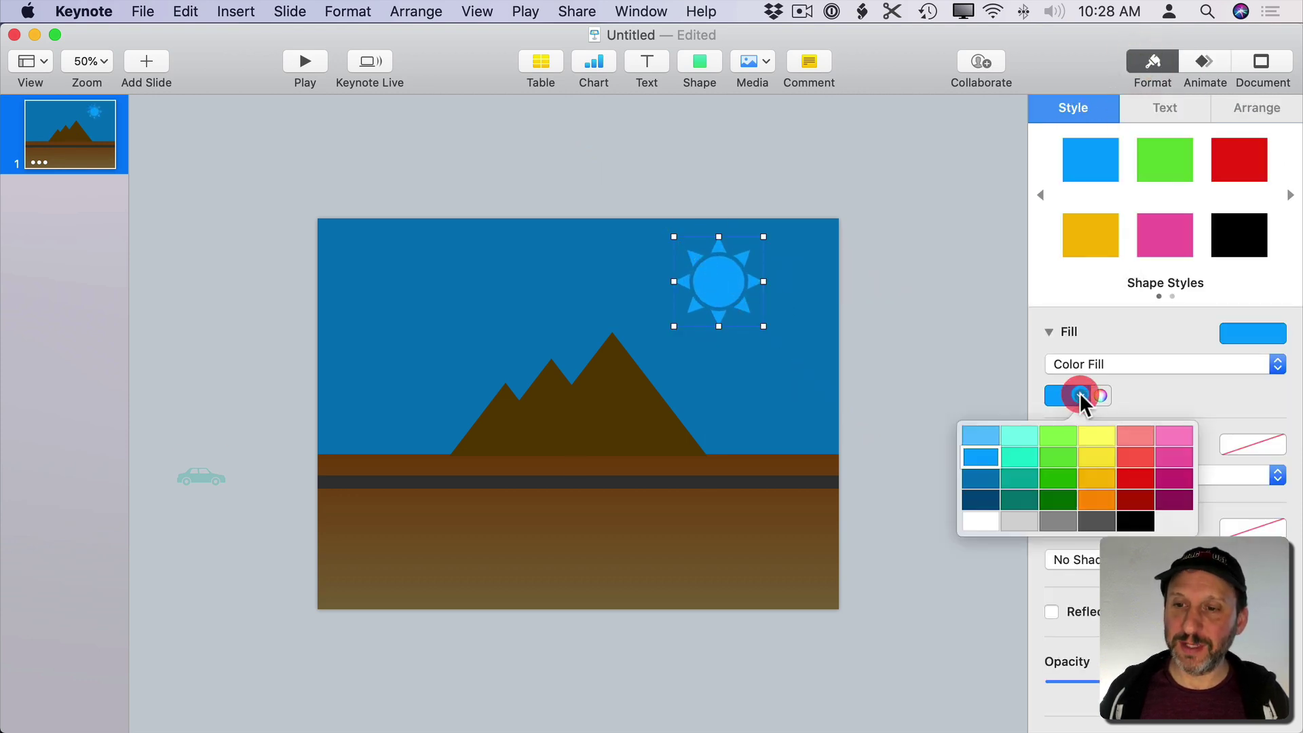
{"action": "left_click", "coordinate": [1100, 433]}
{"action": "left_click_drag", "start_coordinate": [683, 293], "coordinate": [579, 148]}
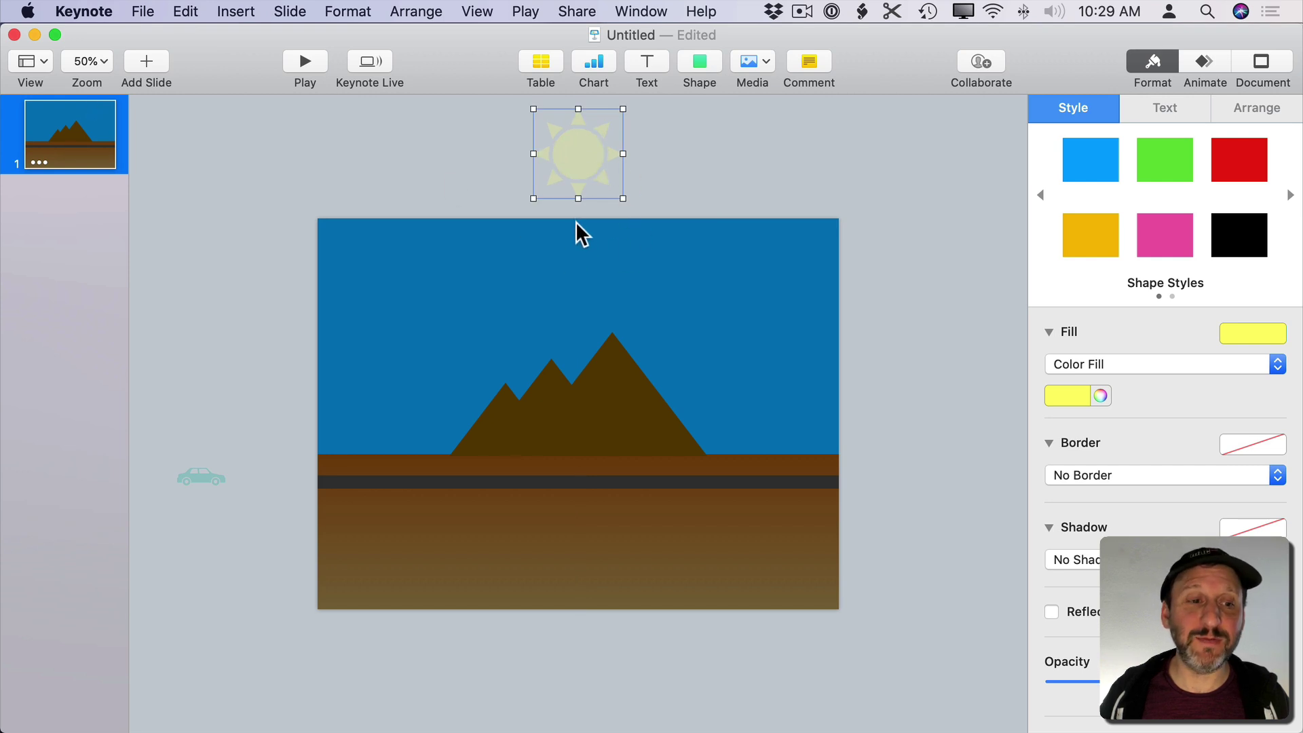
{"action": "left_click", "coordinate": [95, 62]}
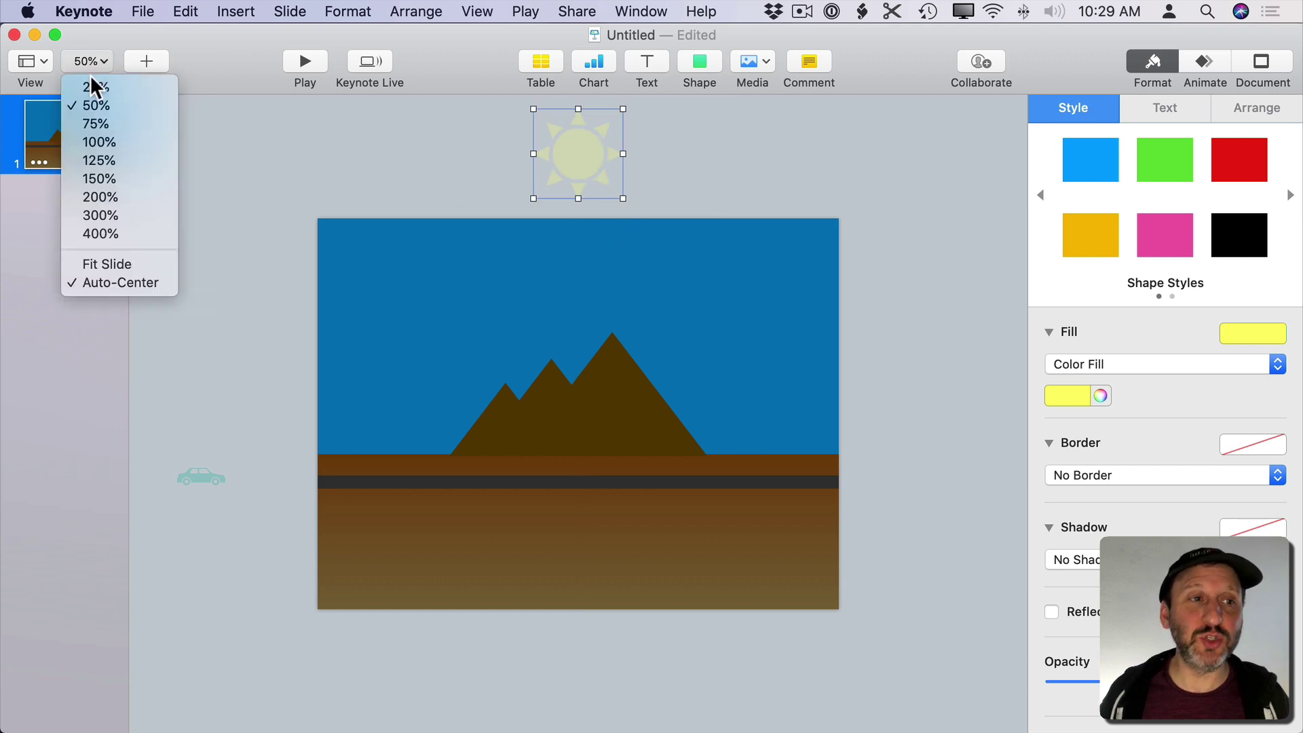
{"action": "left_click", "coordinate": [430, 124]}
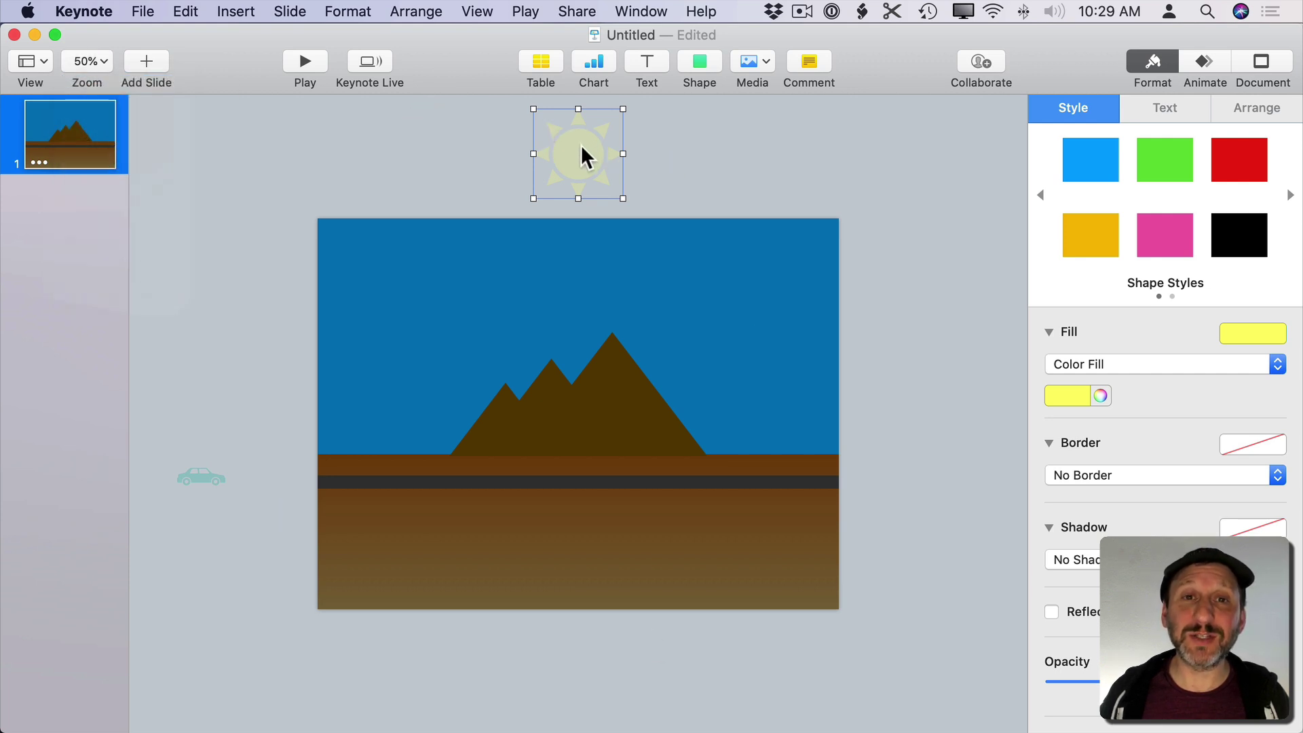
- Draw a vertical line from the sun's centre down into the ground and select it with the sun
{"action": "left_click", "coordinate": [697, 63]}
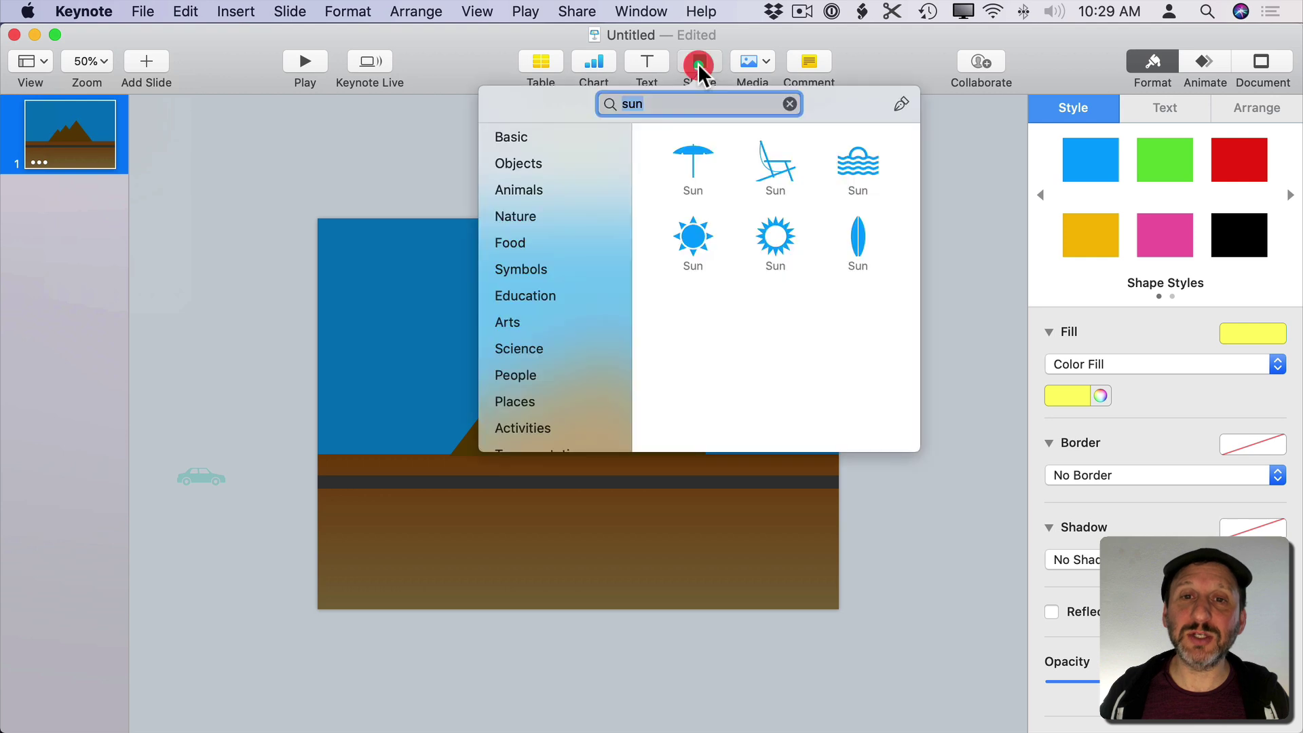
{"action": "left_click", "coordinate": [514, 140]}
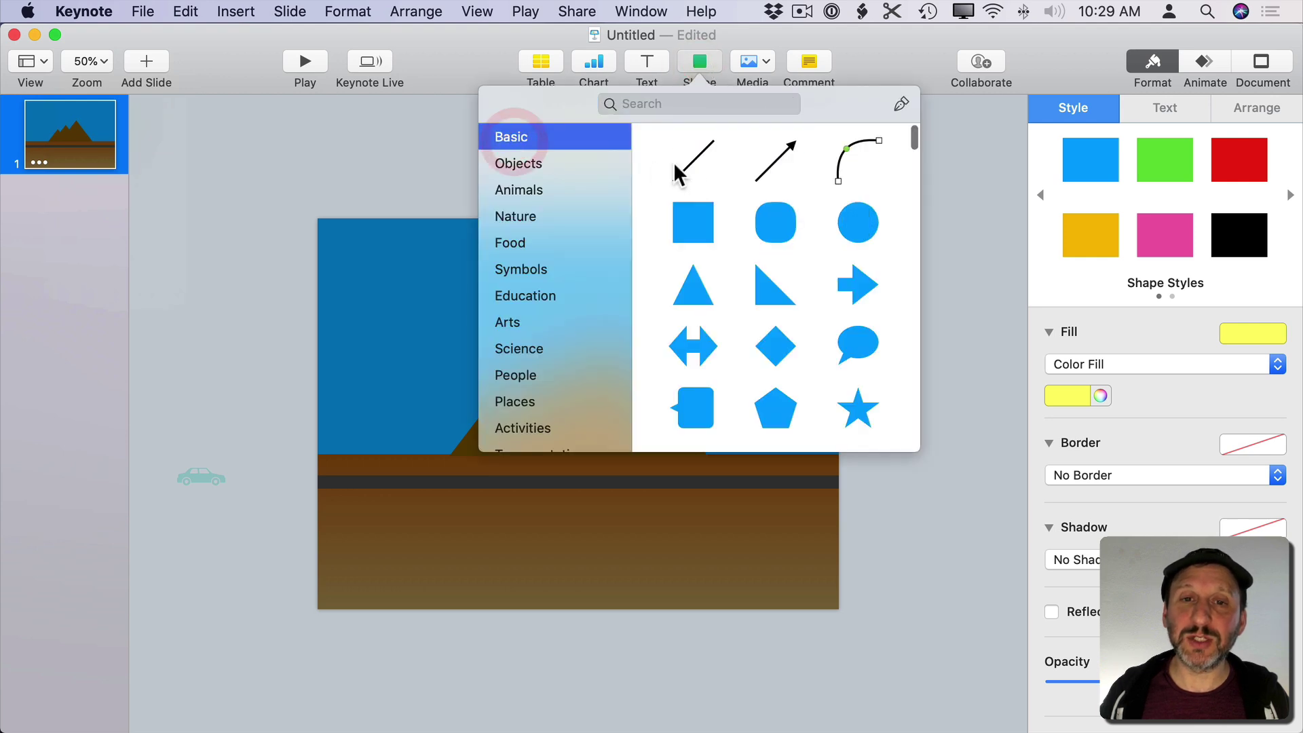
{"action": "left_click", "coordinate": [693, 156]}
{"action": "left_click_drag", "start_coordinate": [603, 388], "coordinate": [576, 154]}
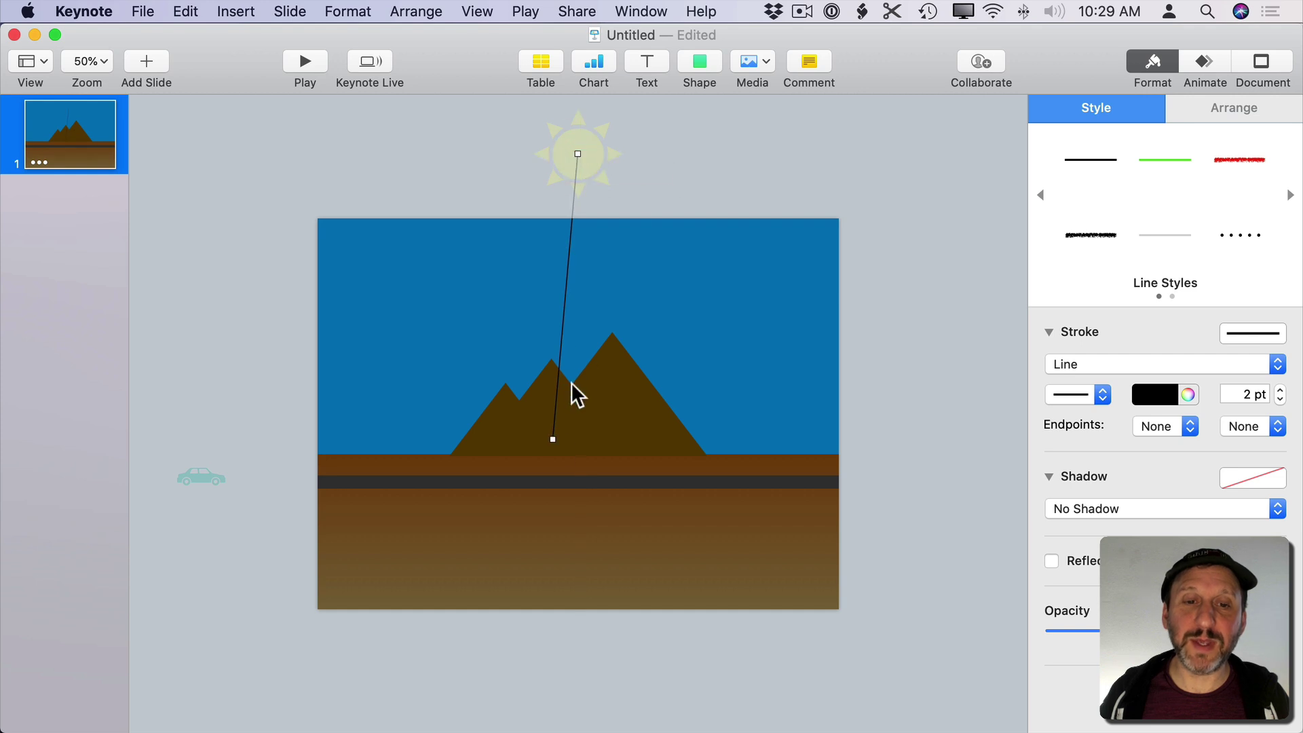
{"action": "left_click_drag", "start_coordinate": [549, 440], "coordinate": [580, 547]}
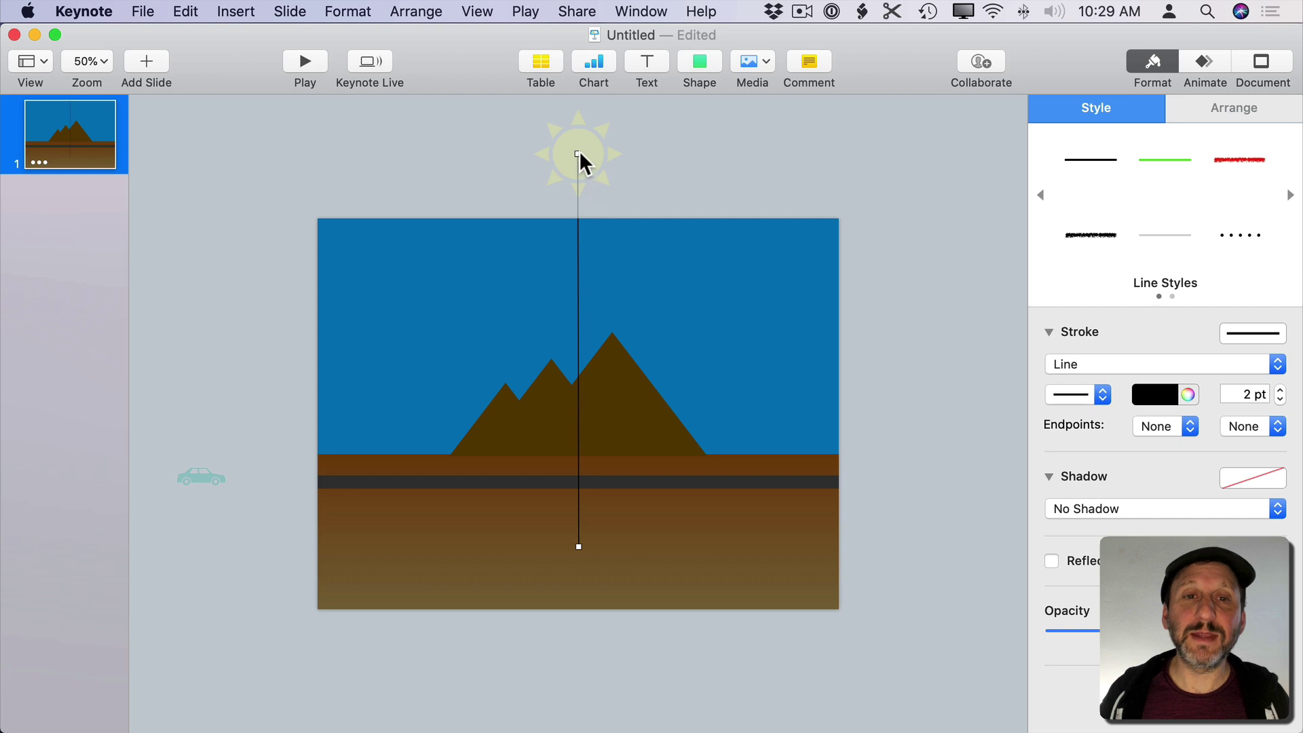
{"action": "left_click", "coordinate": [559, 140], "text": "shift"}
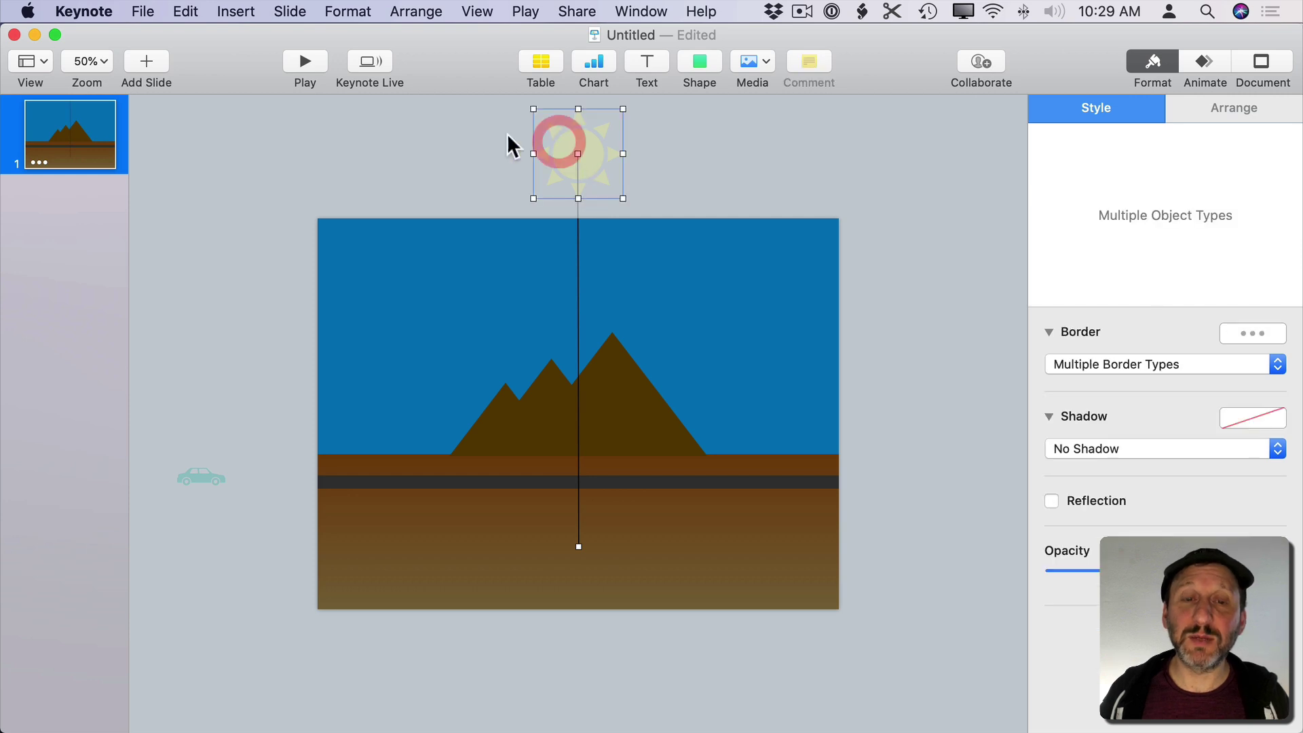
- Make the vertical line the sun's motion path with Make Motion Path from Shape
{"action": "left_click", "coordinate": [347, 11]}
{"action": "mouse_move", "coordinate": [400, 128]}
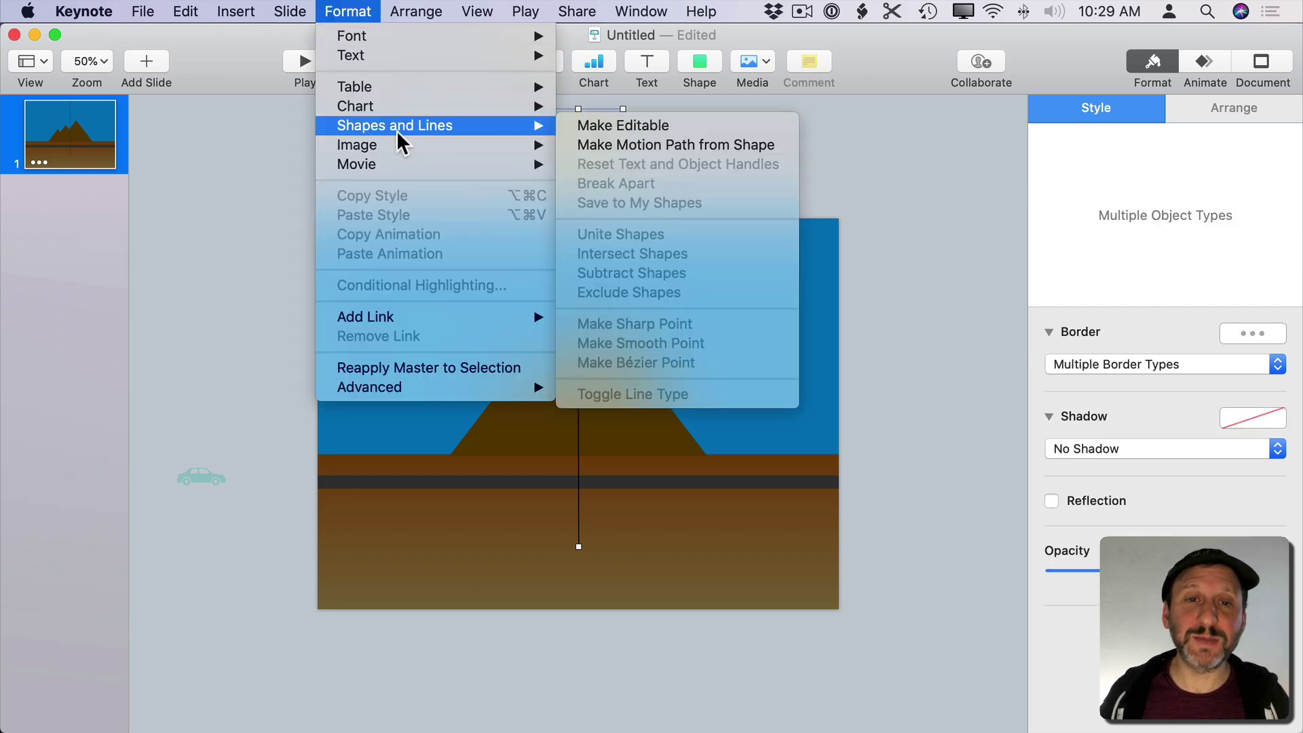
{"action": "left_click", "coordinate": [619, 144]}
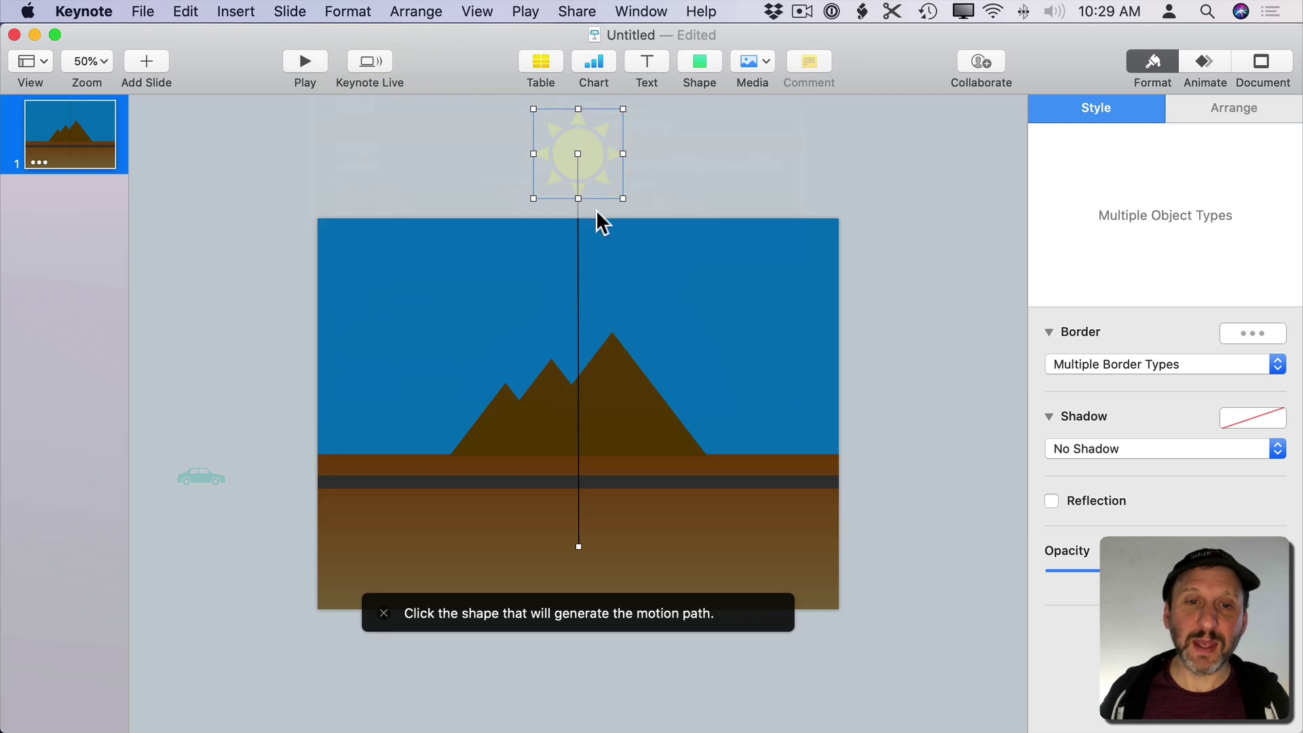
{"action": "left_click", "coordinate": [579, 221]}
{"action": "left_click", "coordinate": [577, 186]}
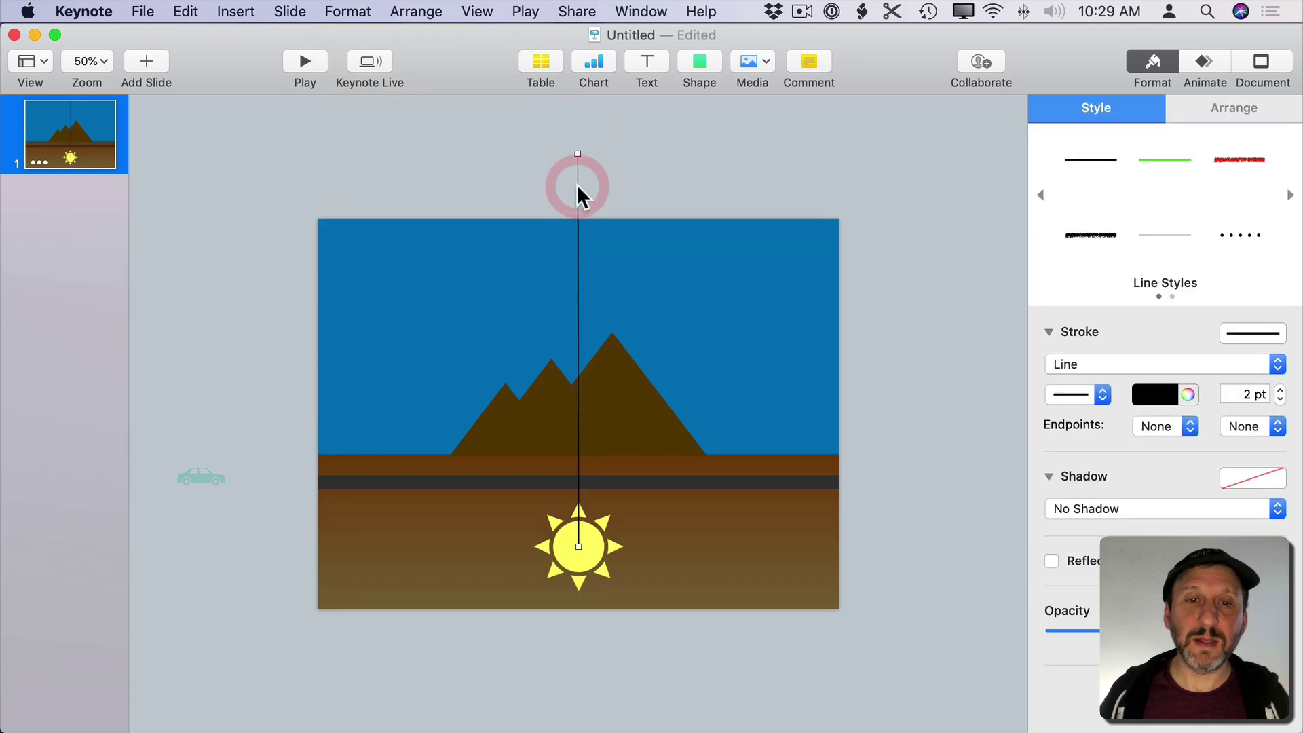
- Delete the leftover vertical guide line and preview the sun's move along its path
{"action": "key", "text": "Delete"}
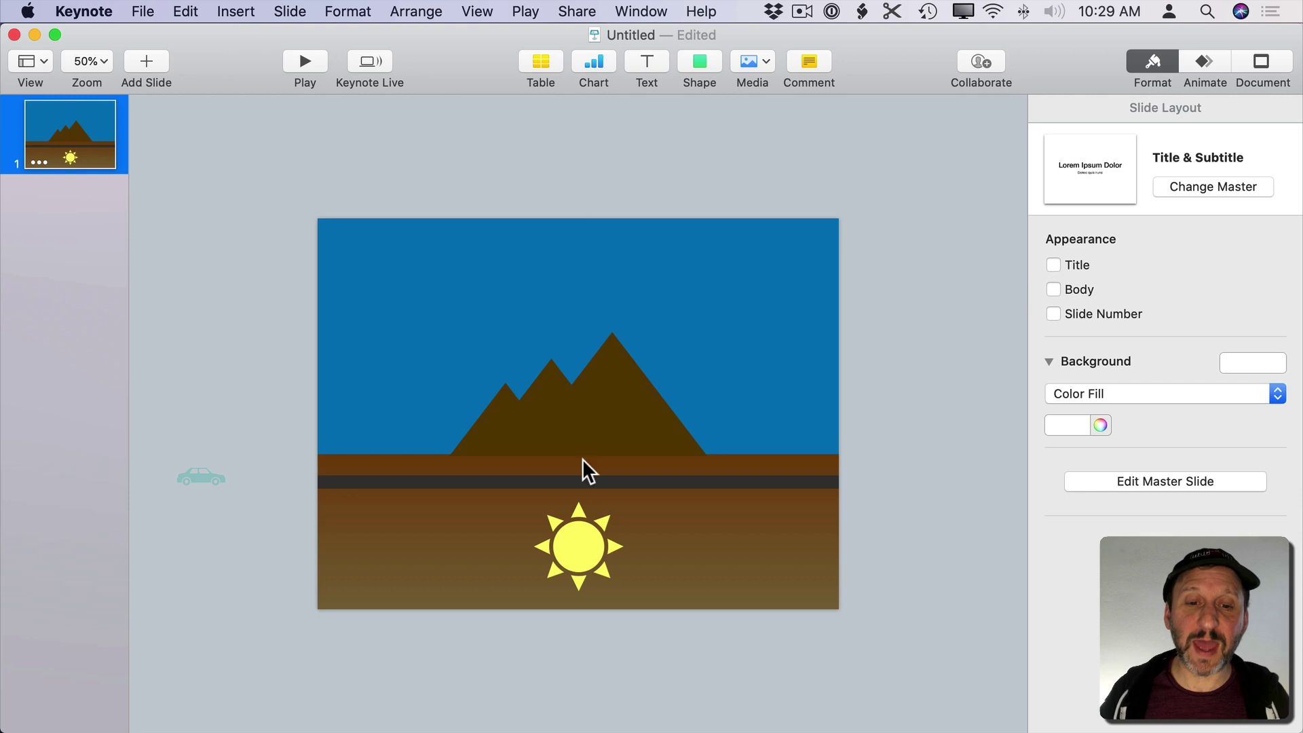
{"action": "left_click", "coordinate": [578, 541]}
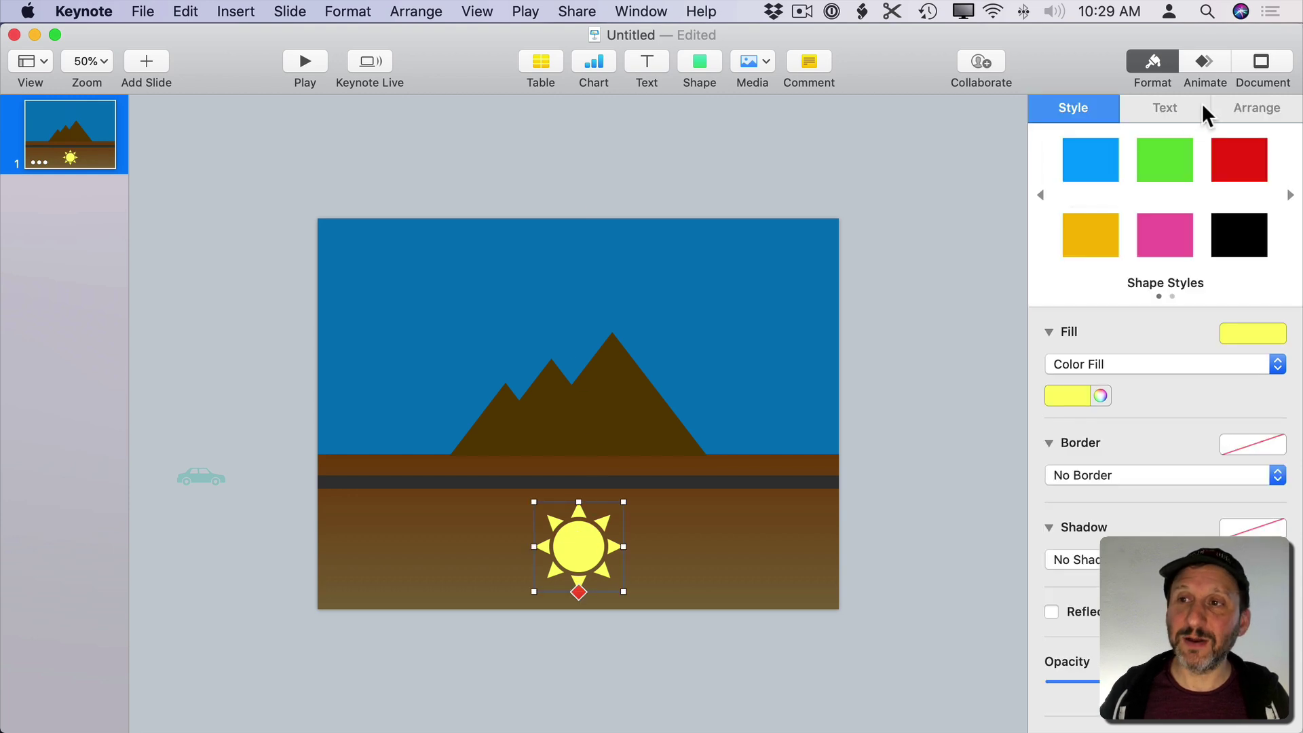
{"action": "left_click", "coordinate": [1203, 61]}
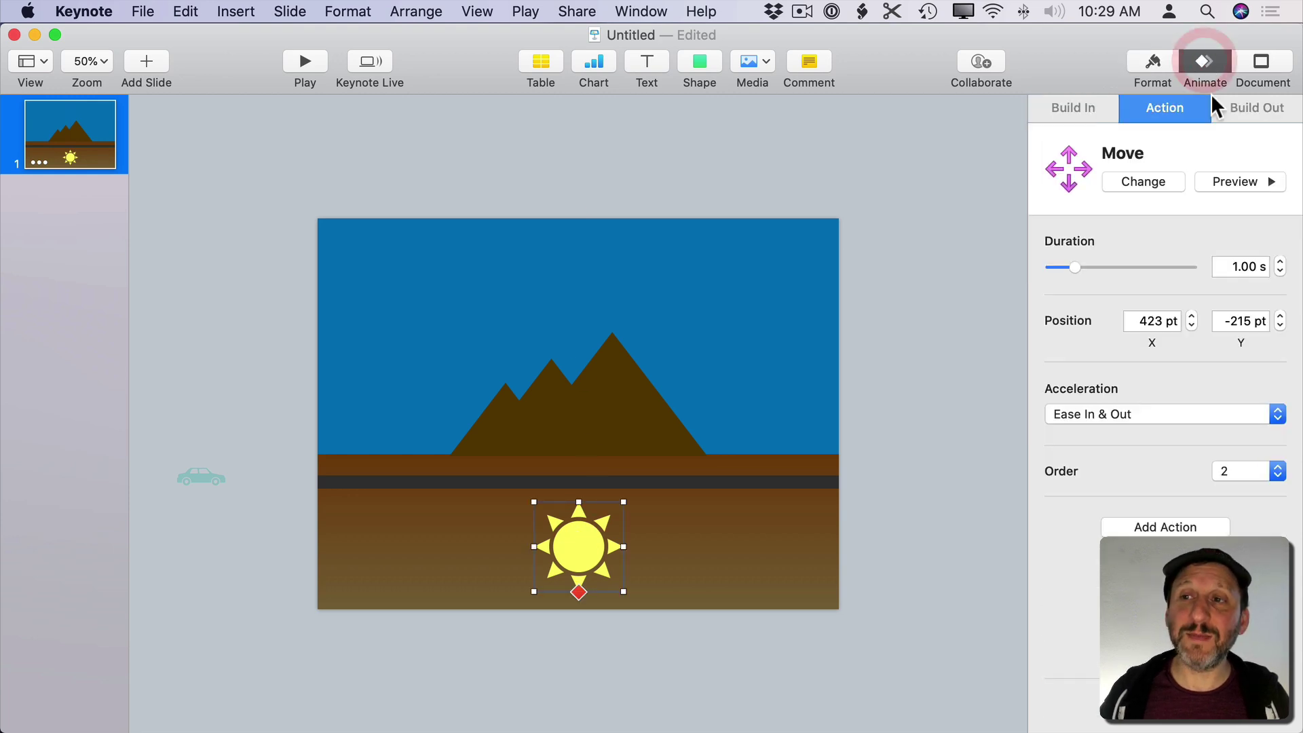
{"action": "left_click", "coordinate": [1224, 181]}
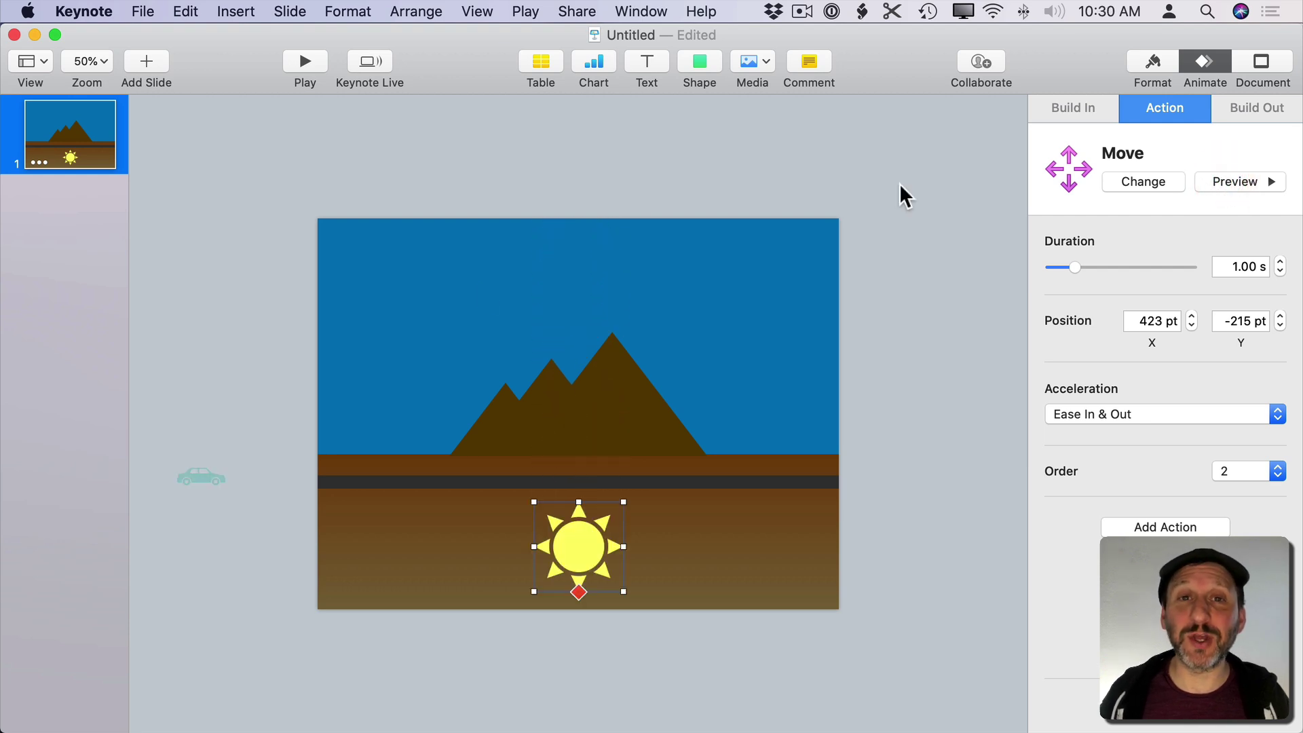
{"action": "left_click", "coordinate": [578, 592]}
- Start the sun's move above the slide and end it below the road, then preview
{"action": "left_click_drag", "start_coordinate": [579, 158], "coordinate": [696, 508]}
{"action": "left_click_drag", "start_coordinate": [582, 548], "coordinate": [576, 166]}
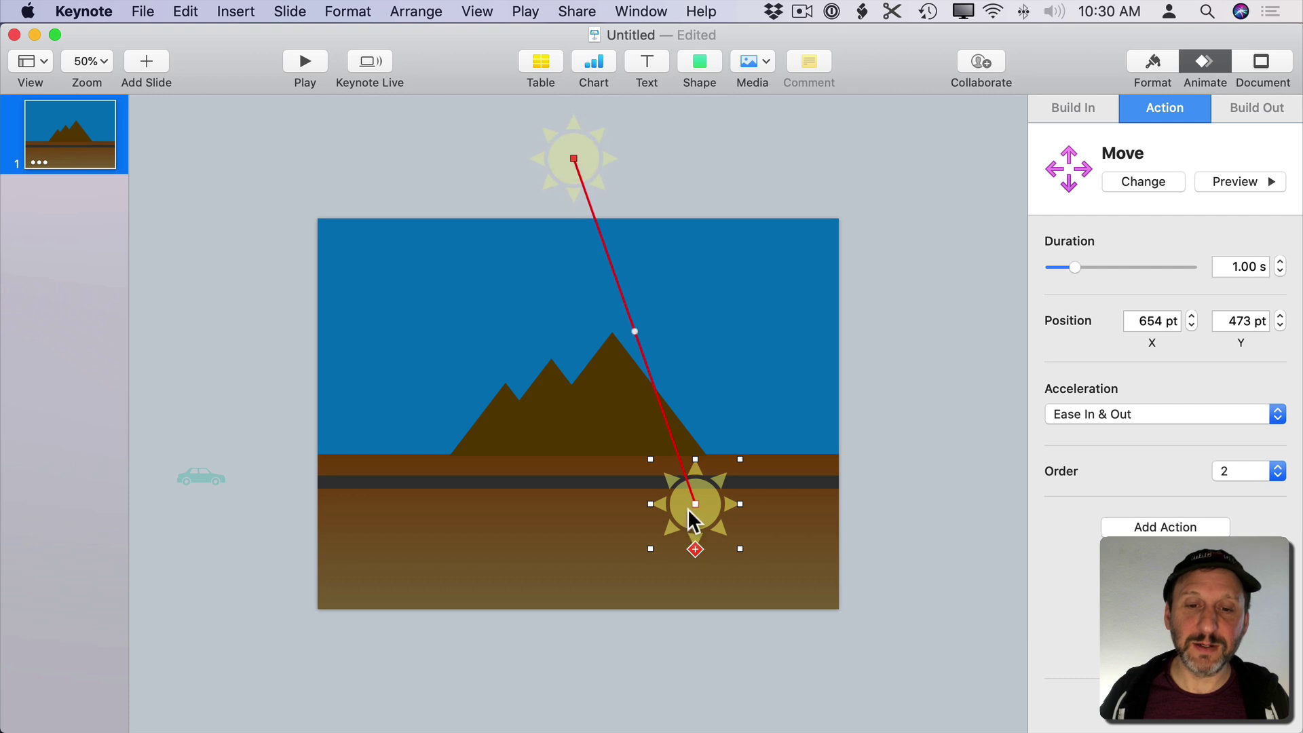
{"action": "left_click_drag", "start_coordinate": [696, 515], "coordinate": [580, 536]}
{"action": "left_click", "coordinate": [1255, 182]}
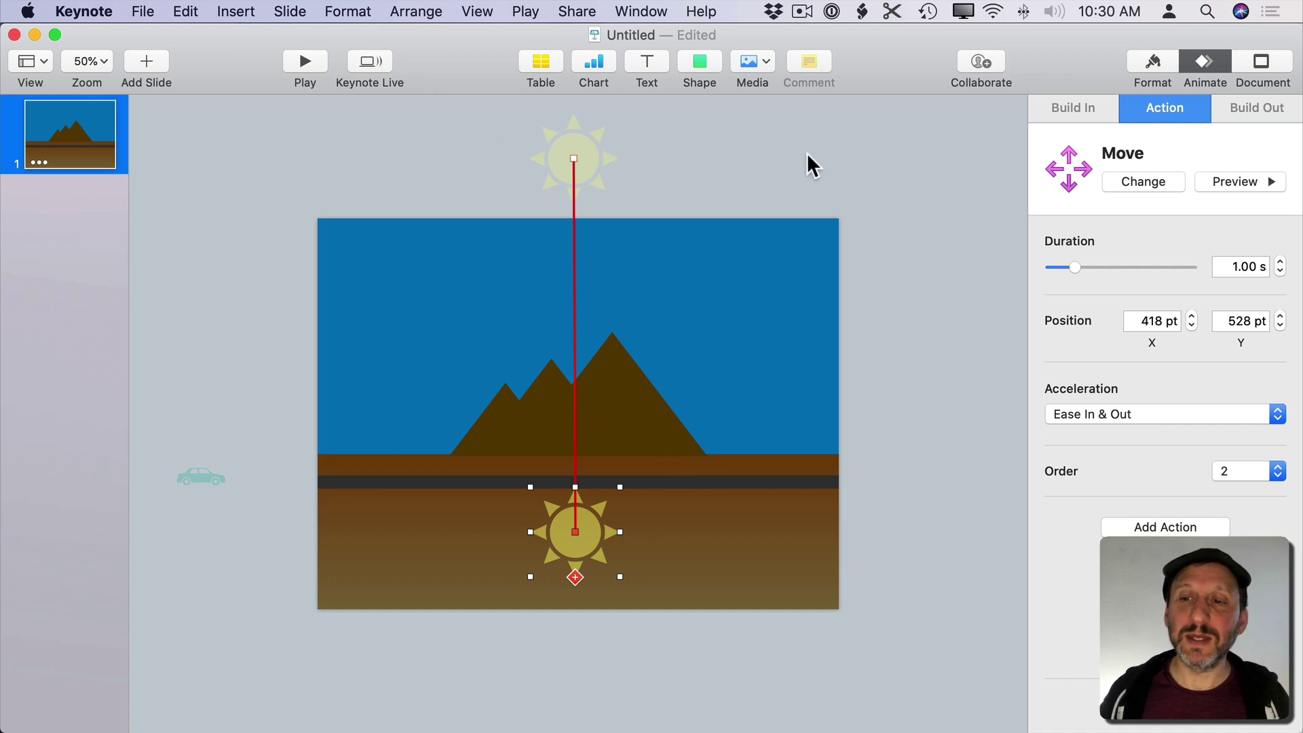
- Send the sun to the back and drag its end position up into the sky
{"action": "left_click", "coordinate": [682, 161]}
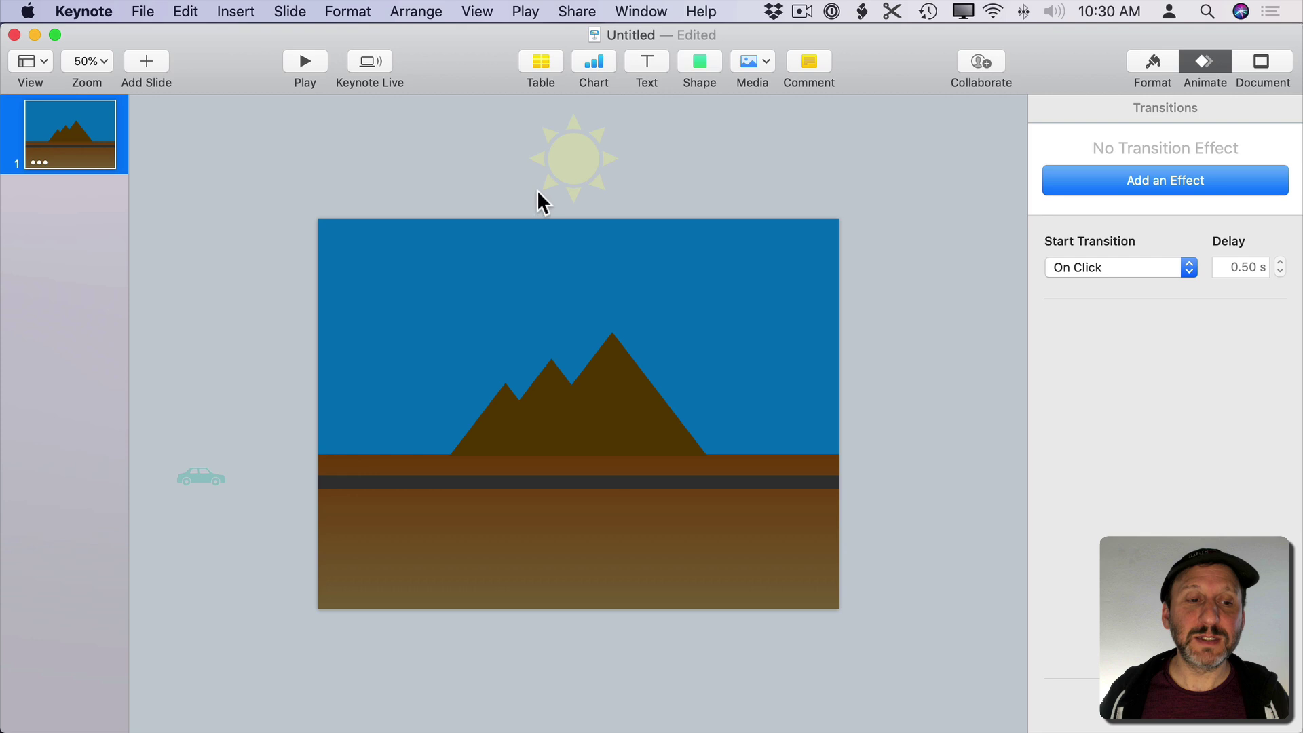
{"action": "left_click", "coordinate": [575, 156]}
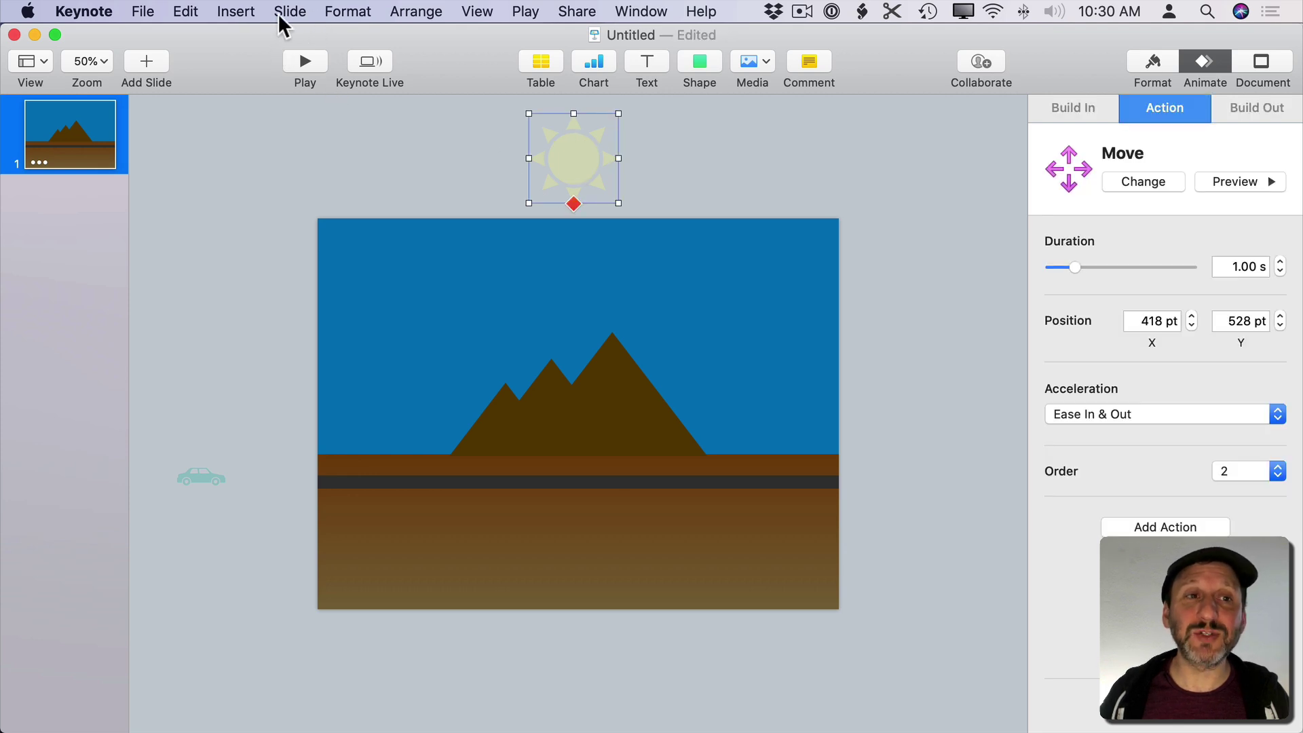
{"action": "left_click", "coordinate": [413, 11]}
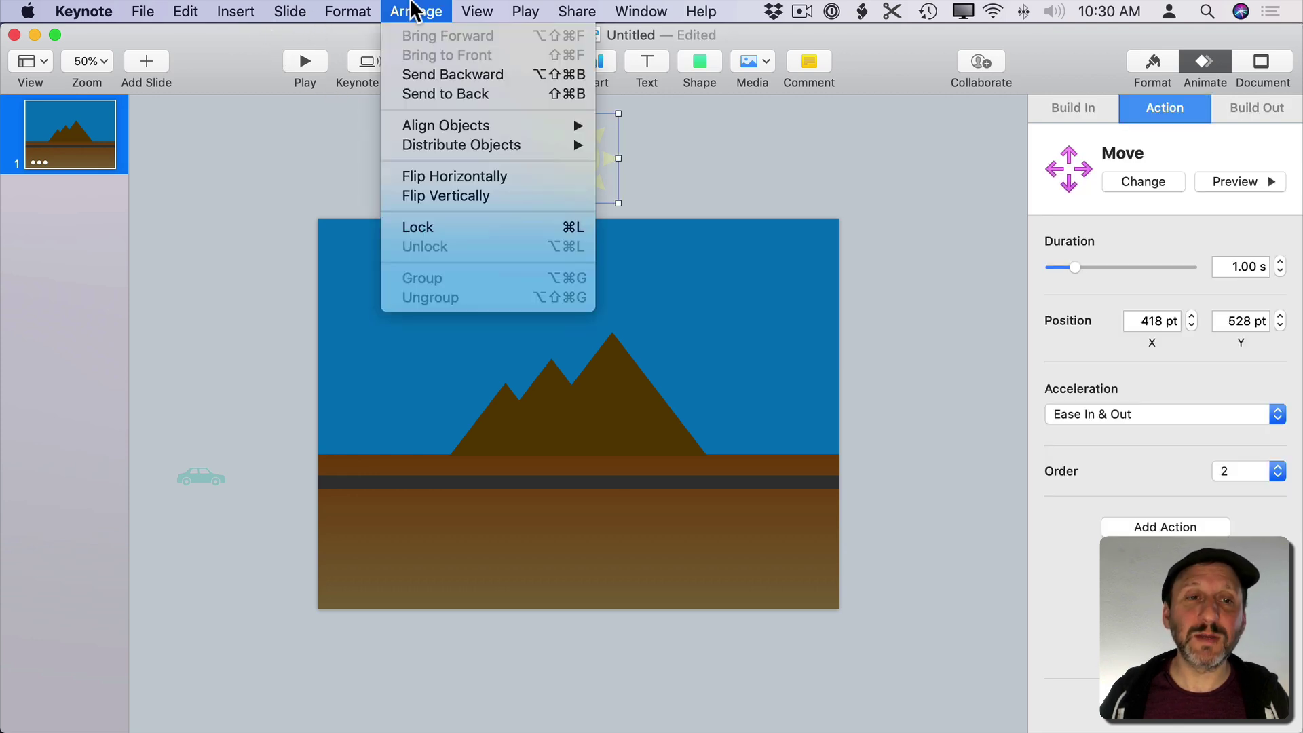
{"action": "left_click", "coordinate": [470, 93]}
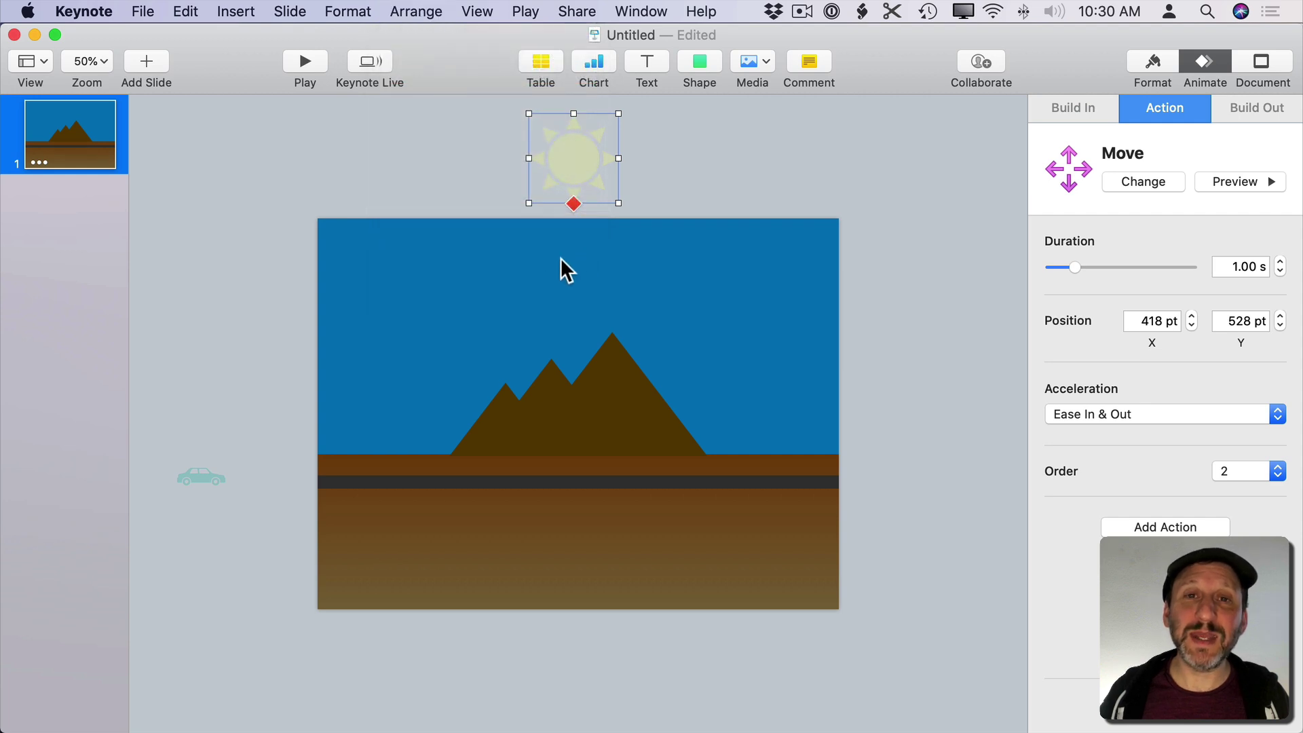
{"action": "left_click_drag", "start_coordinate": [579, 181], "coordinate": [661, 269]}
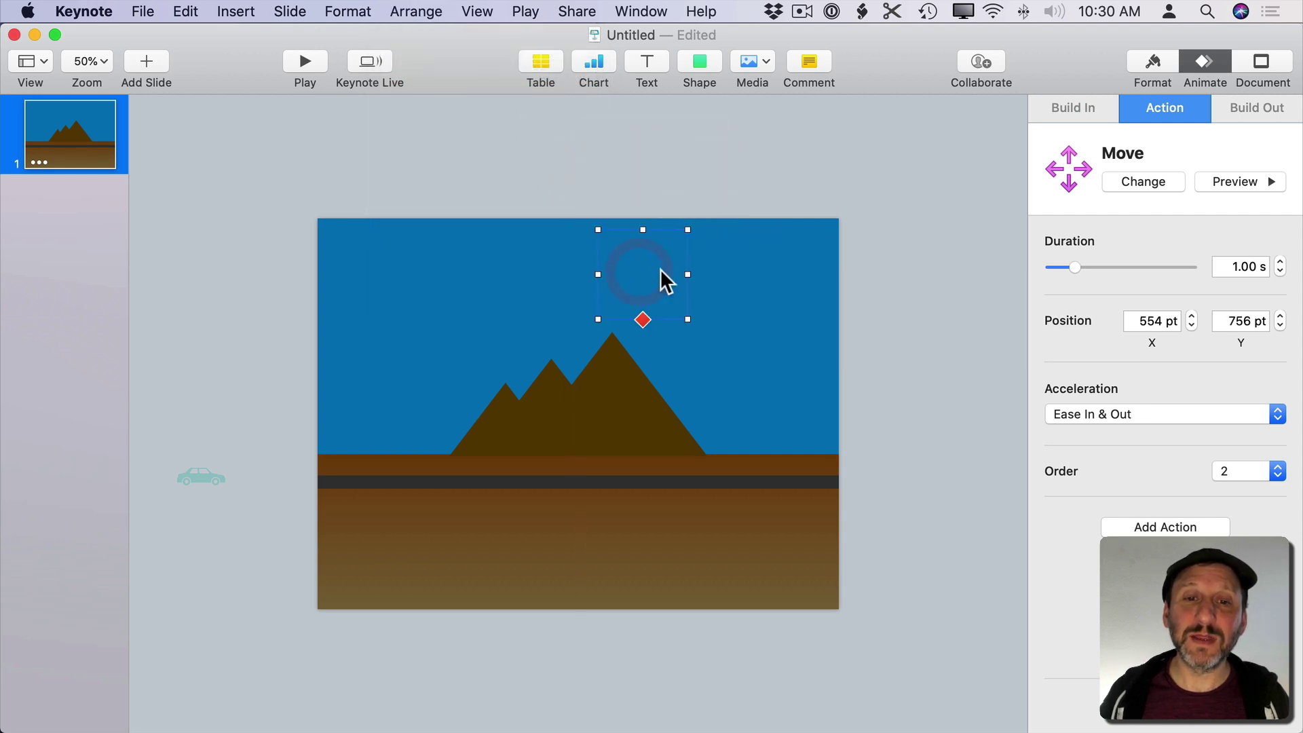
- Bring the sun one layer forward above the sky and move its end onto the mountain peak
{"action": "left_click", "coordinate": [348, 12]}
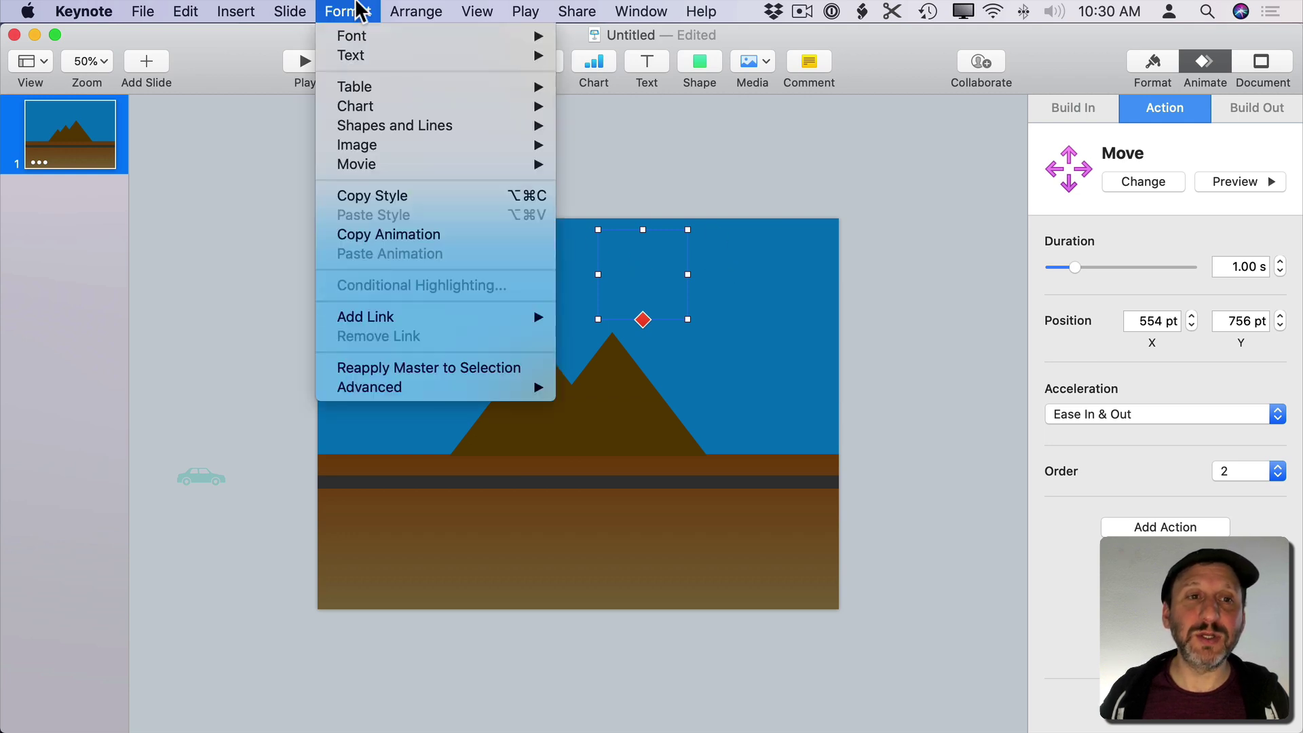
{"action": "mouse_move", "coordinate": [400, 11]}
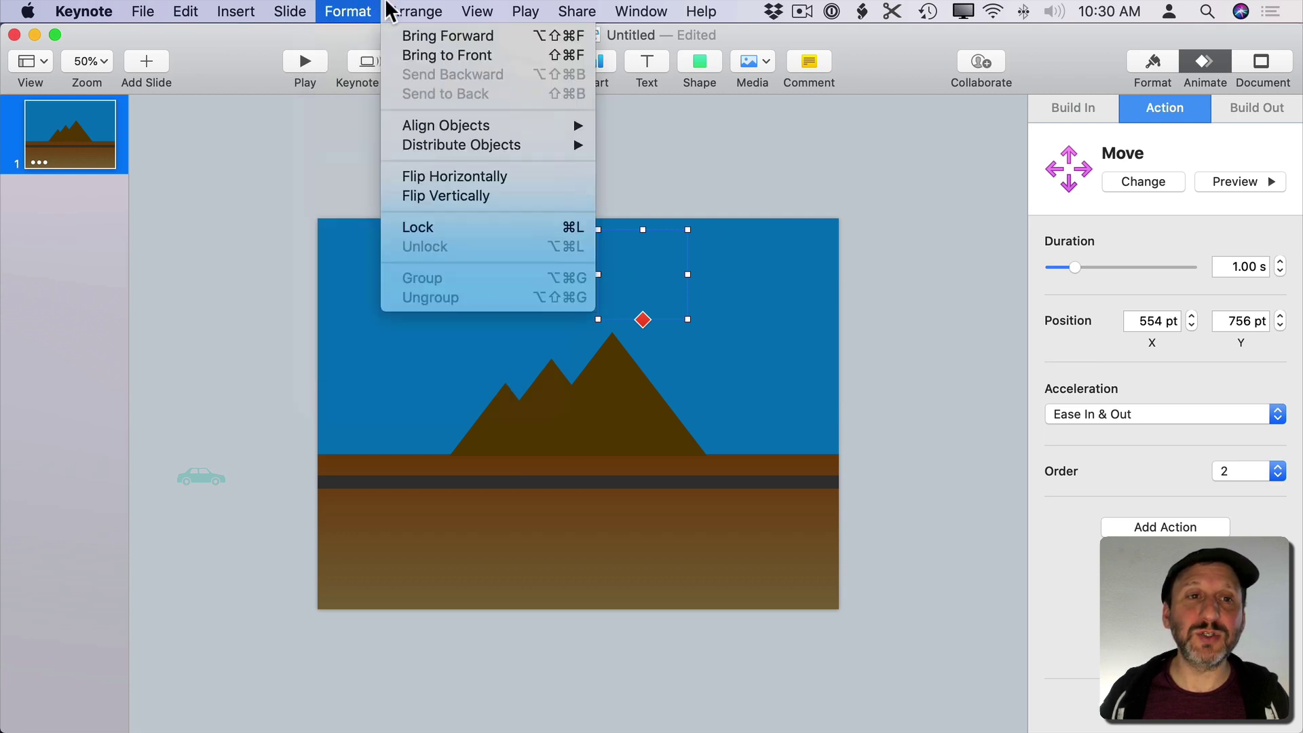
{"action": "left_click", "coordinate": [454, 35]}
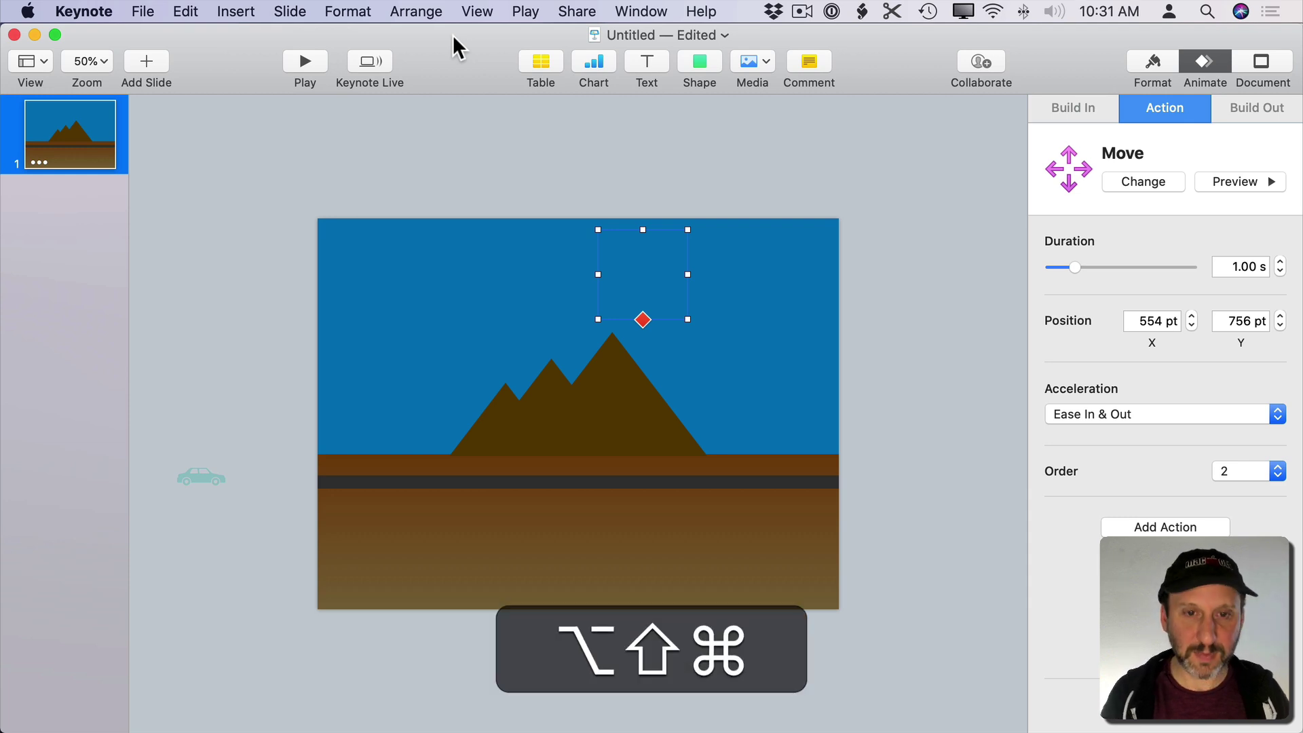
{"action": "key", "text": "alt+shift+super+f"}
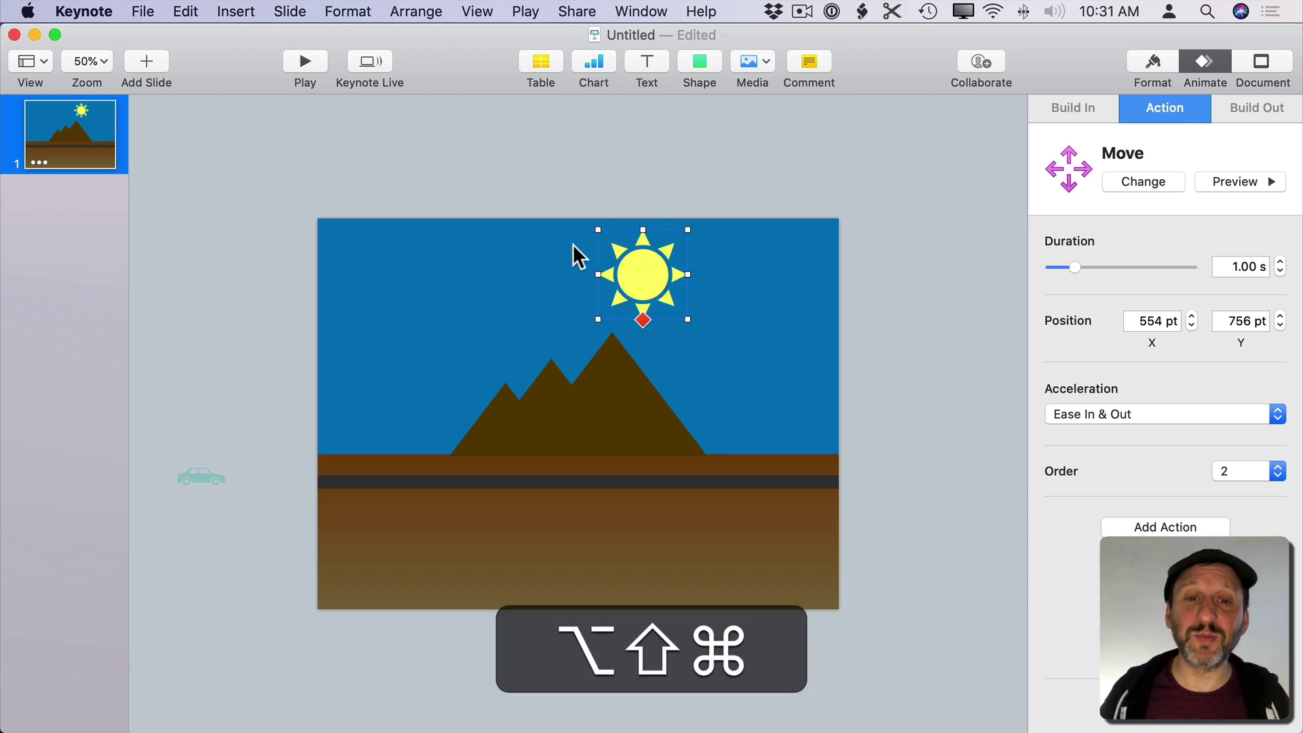
{"action": "left_click_drag", "start_coordinate": [642, 291], "coordinate": [572, 159]}
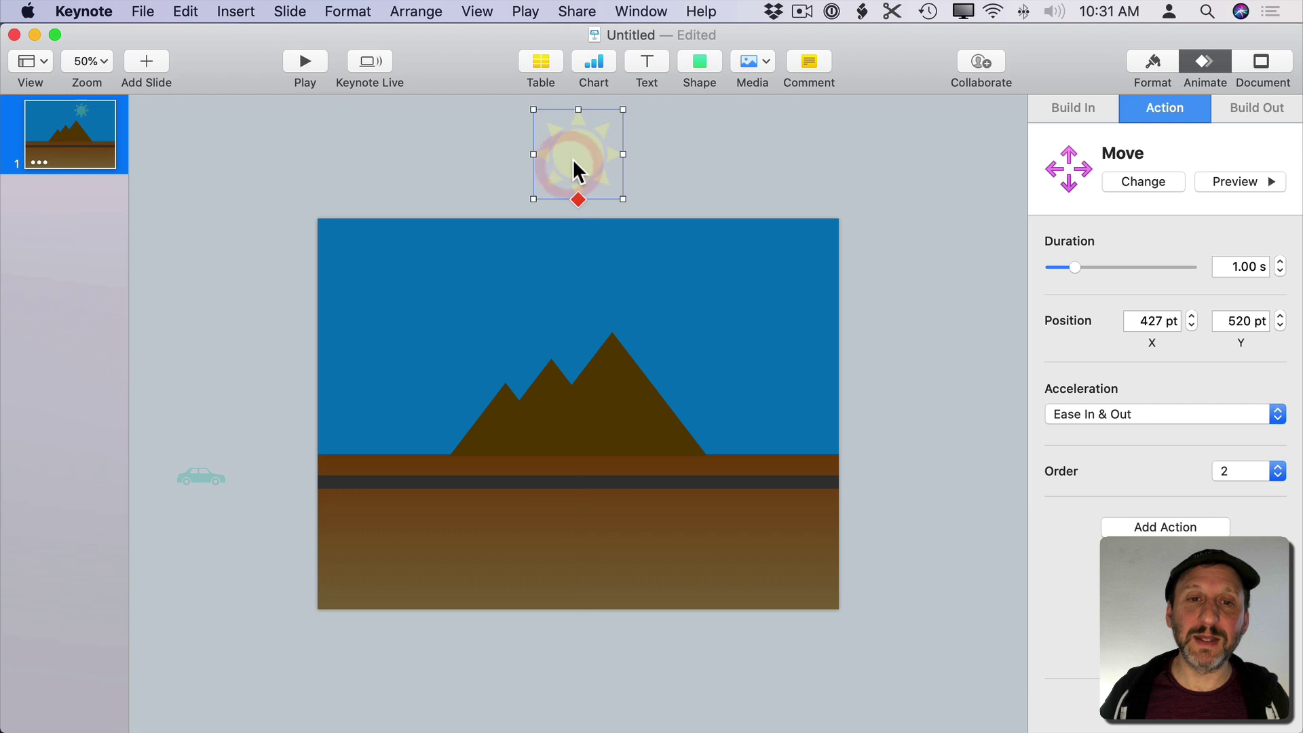
- Give the sun's Move action None acceleration and a 3-second duration
{"action": "left_click", "coordinate": [1249, 178]}
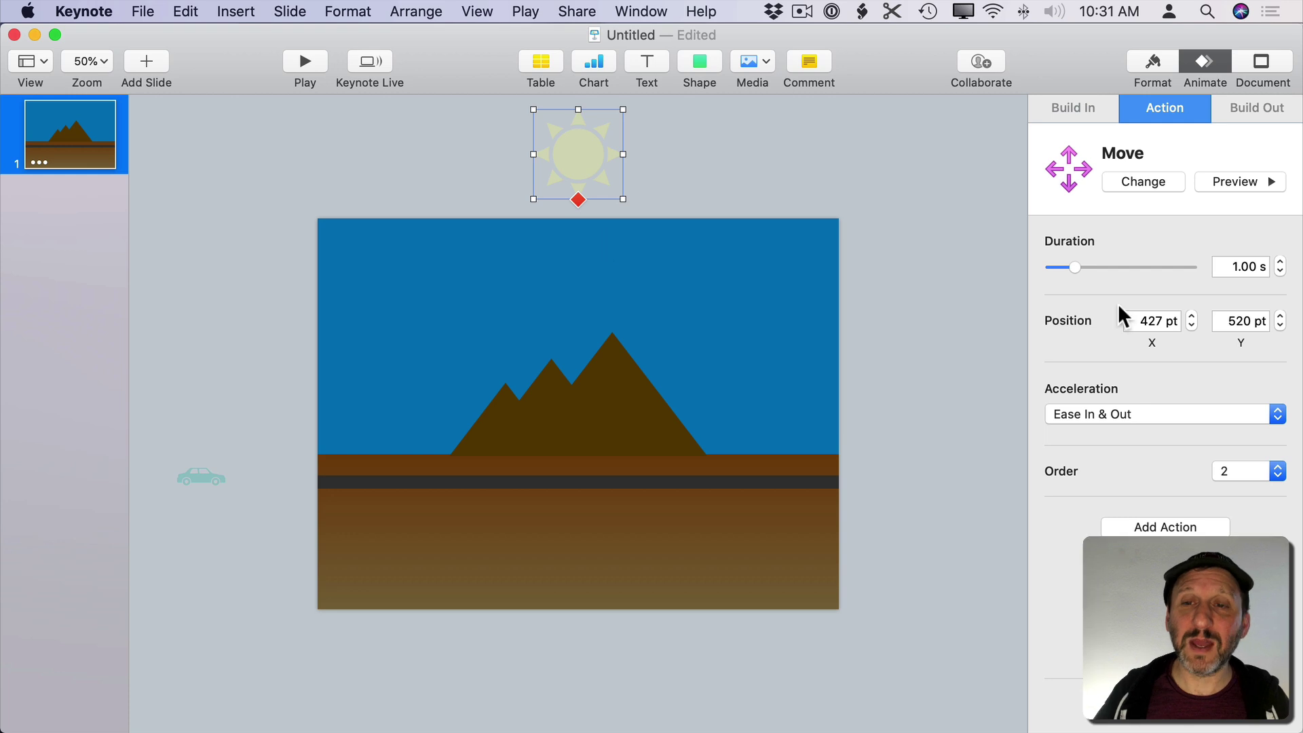
{"action": "left_click", "coordinate": [1078, 412]}
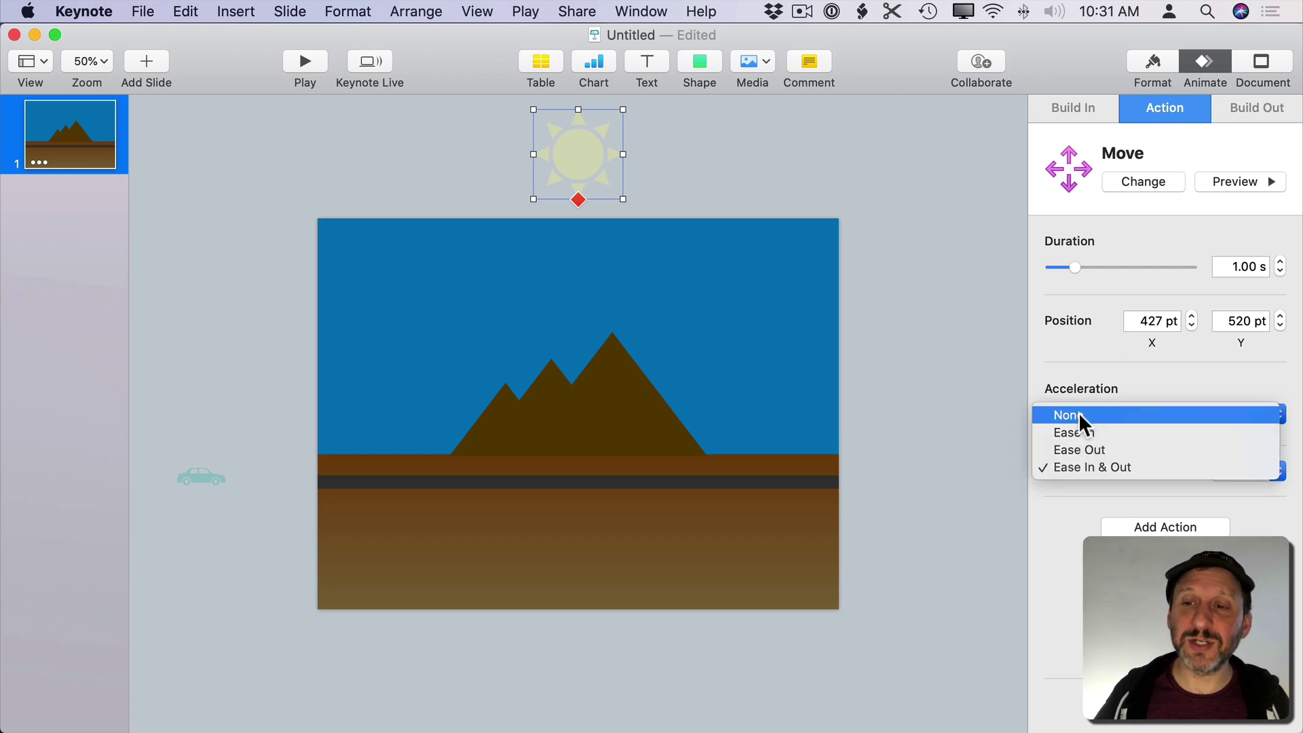
{"action": "left_click", "coordinate": [1078, 413]}
{"action": "left_click", "coordinate": [1248, 266]}
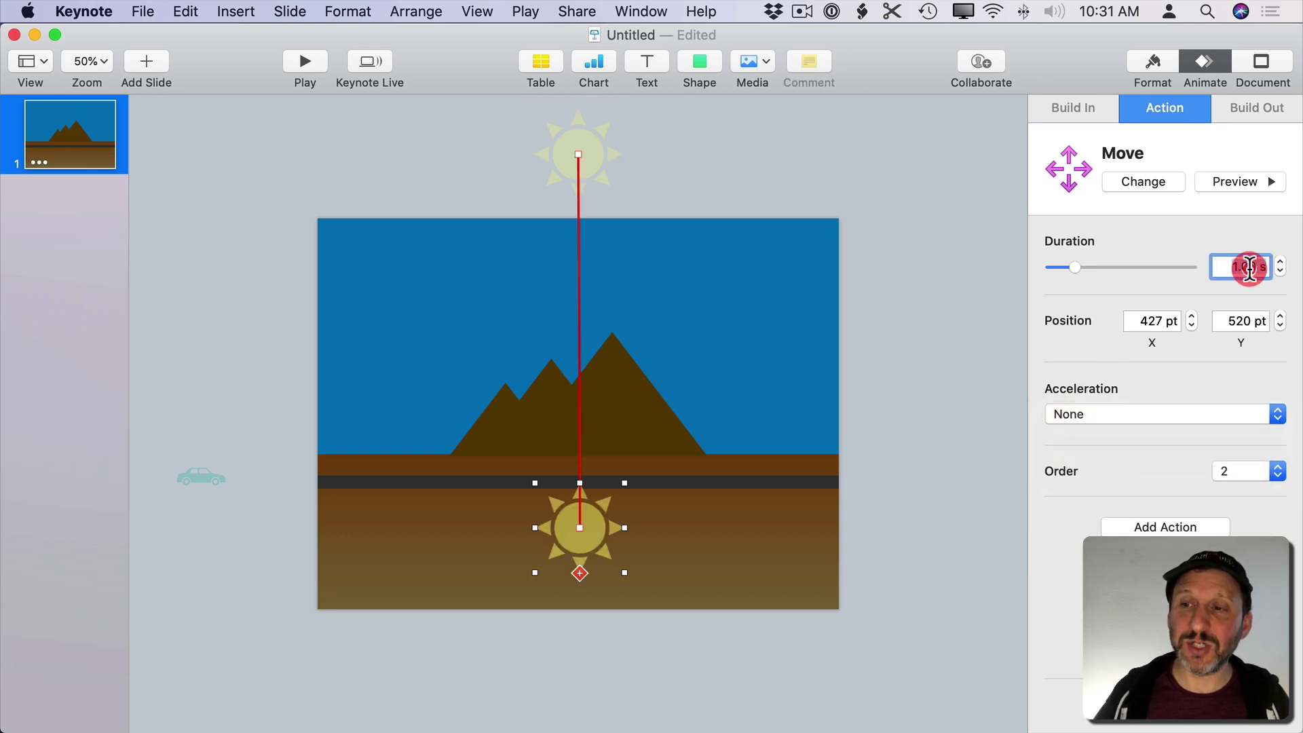
{"action": "type", "text": "3"}
{"action": "key", "text": "Return"}
{"action": "left_click", "coordinate": [1236, 181]}
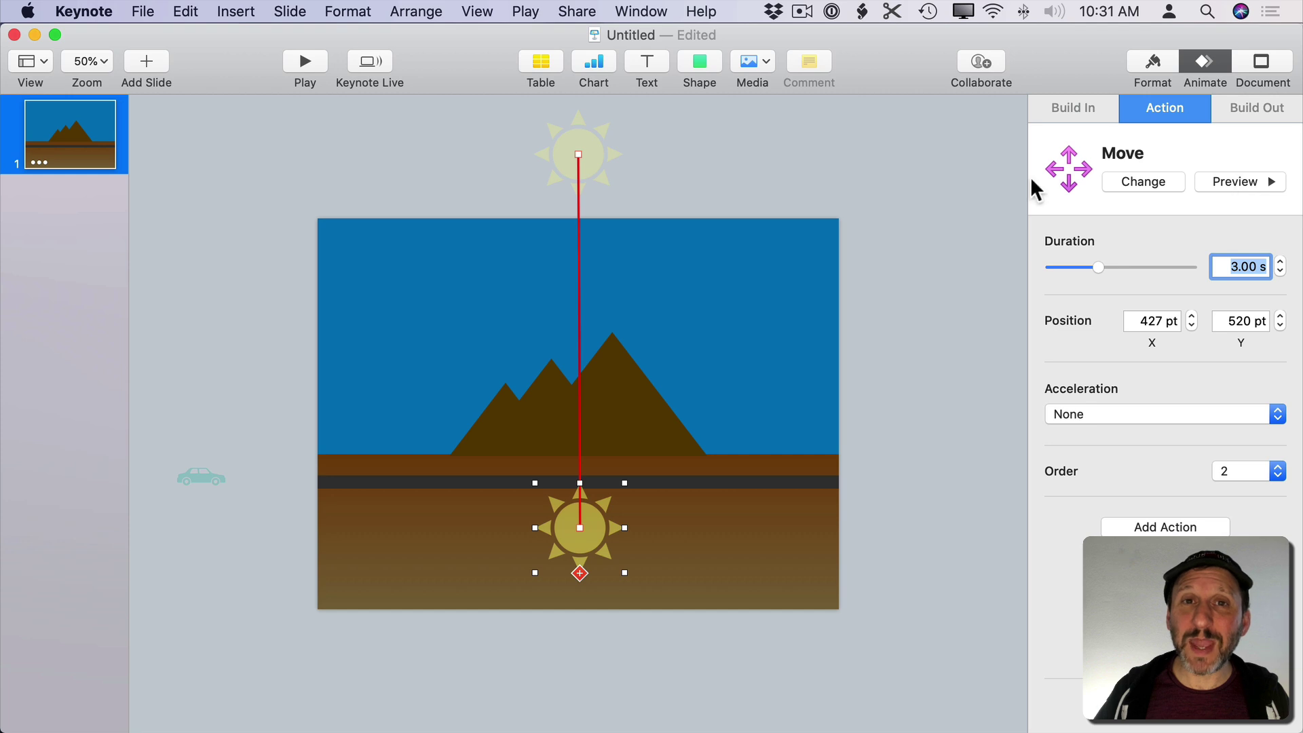
{"action": "mouse_move", "coordinate": [575, 189]}
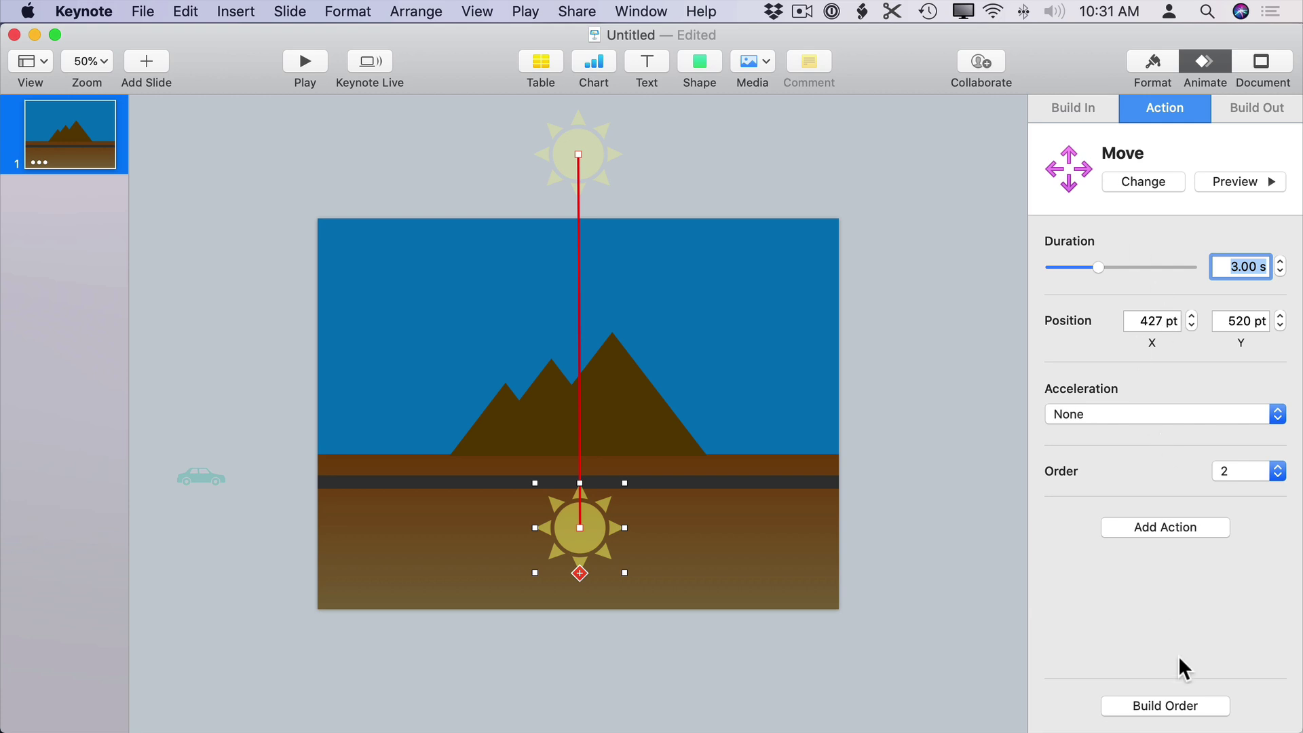
- In Build Order, set the Car build to start After Transition
{"action": "left_click", "coordinate": [1164, 705]}
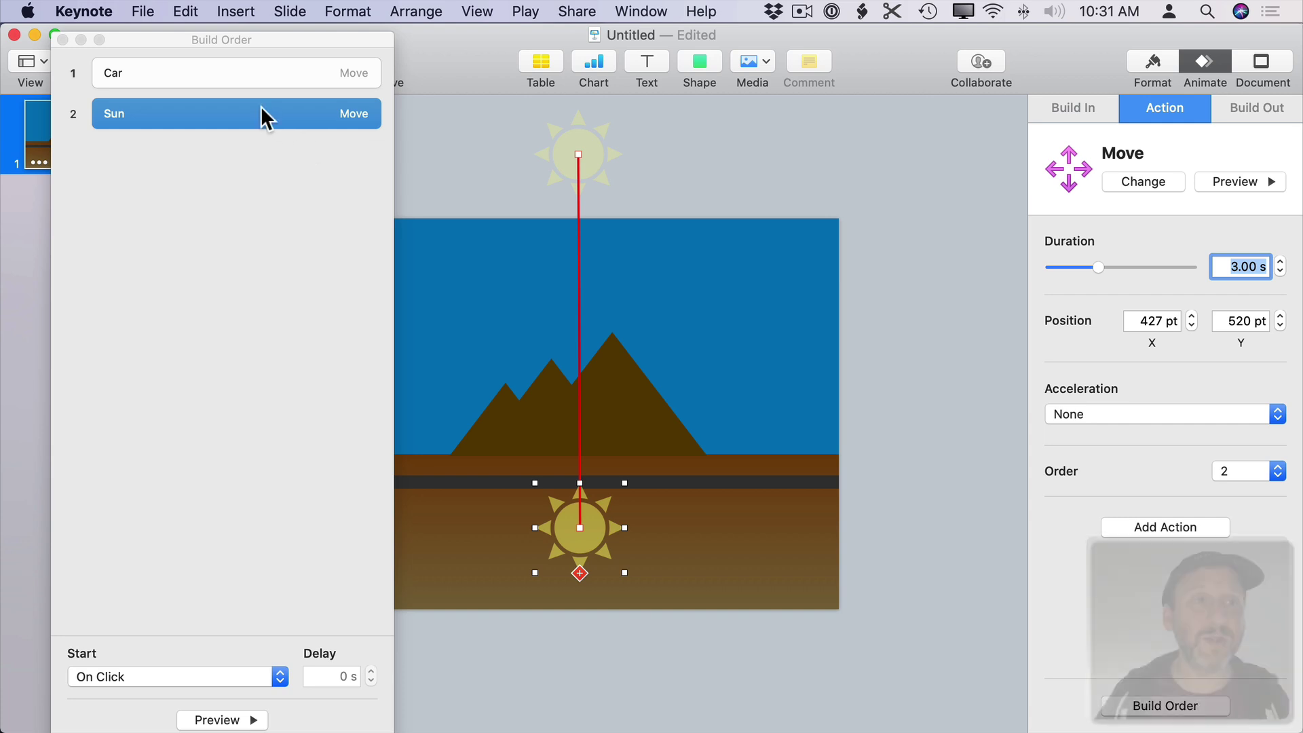
{"action": "left_click_drag", "start_coordinate": [150, 39], "coordinate": [136, 31]}
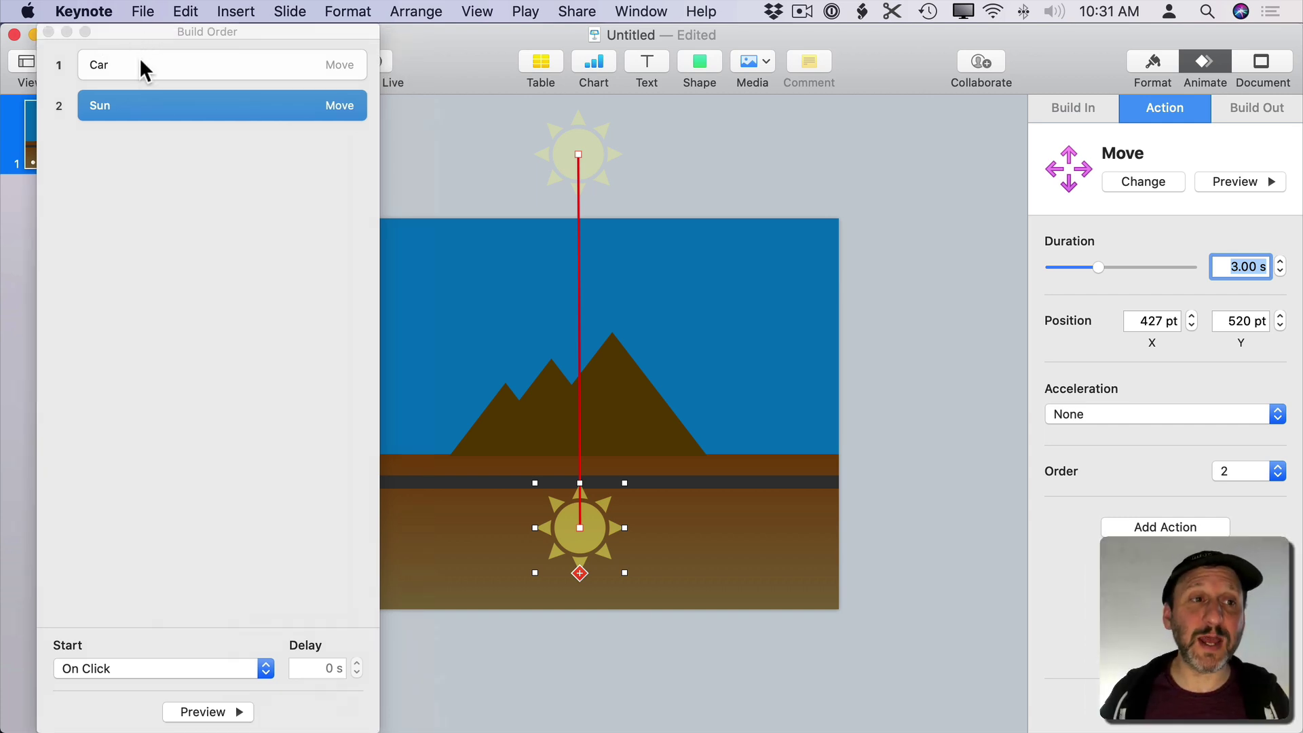
{"action": "left_click", "coordinate": [140, 67]}
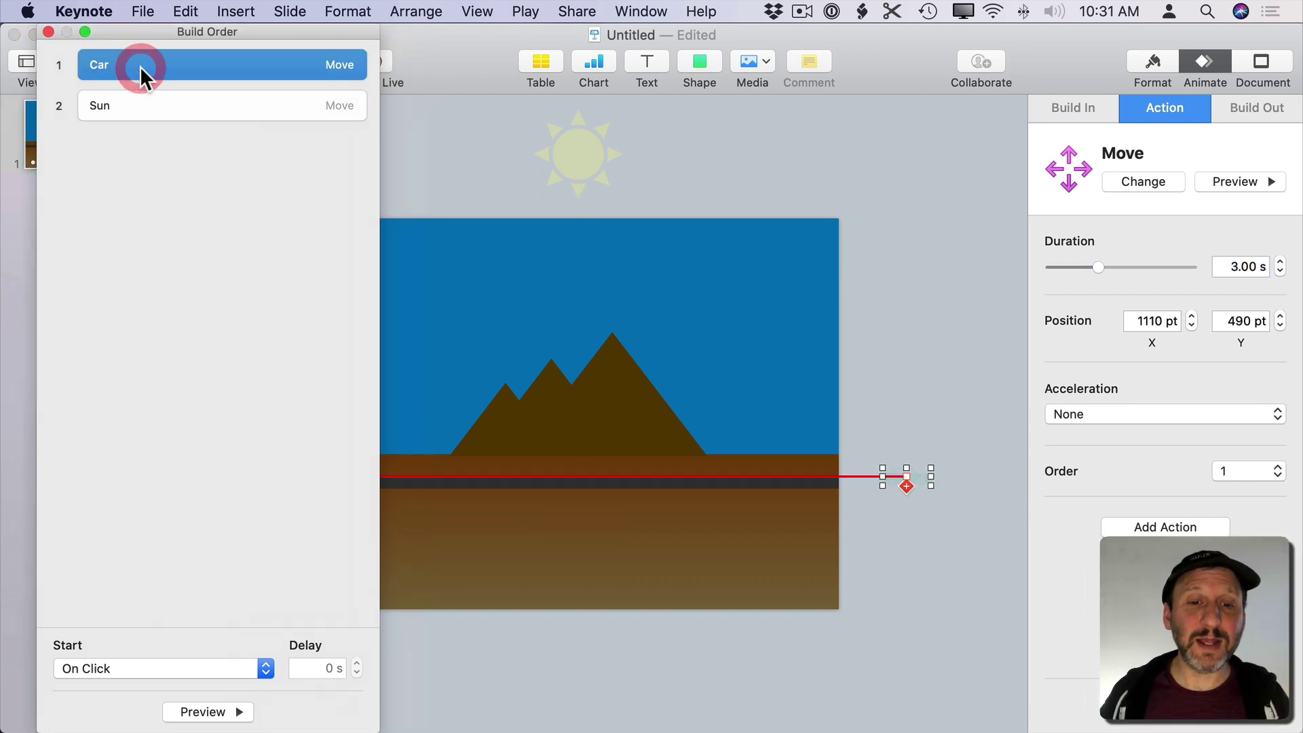
{"action": "left_click", "coordinate": [140, 103]}
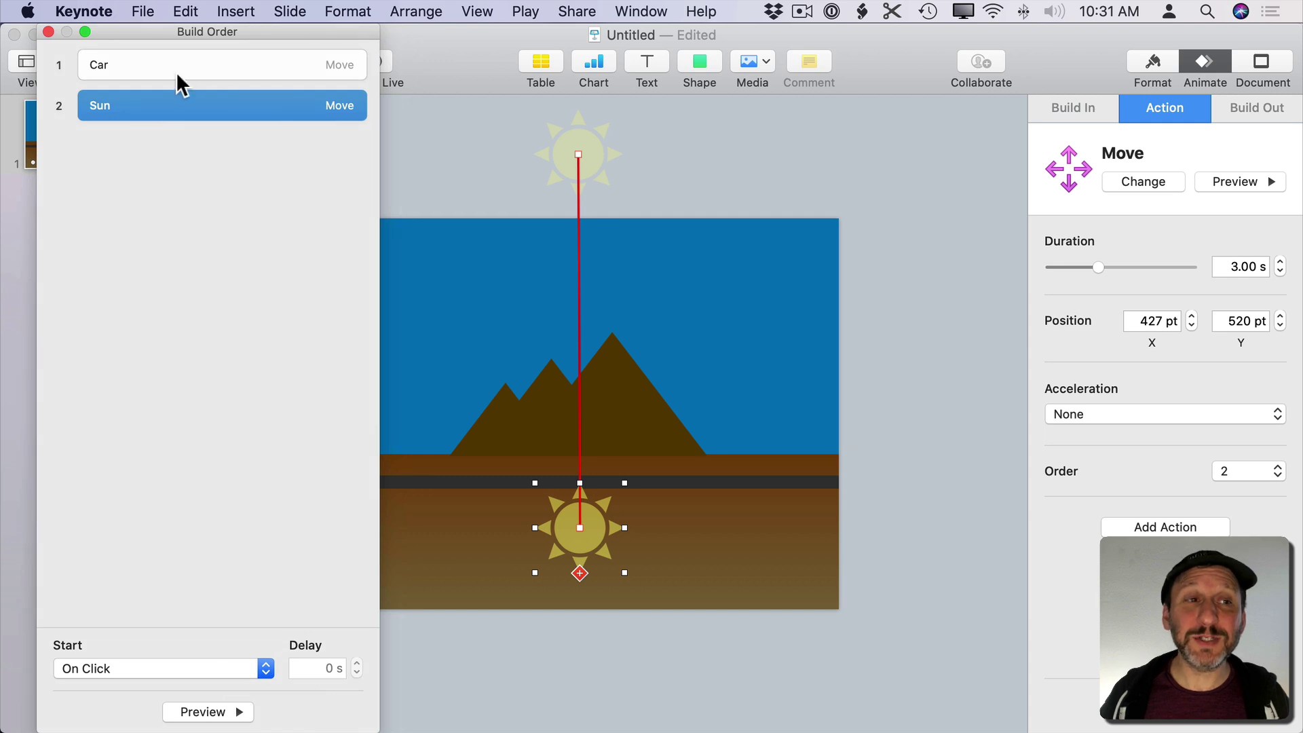
{"action": "left_click", "coordinate": [150, 69]}
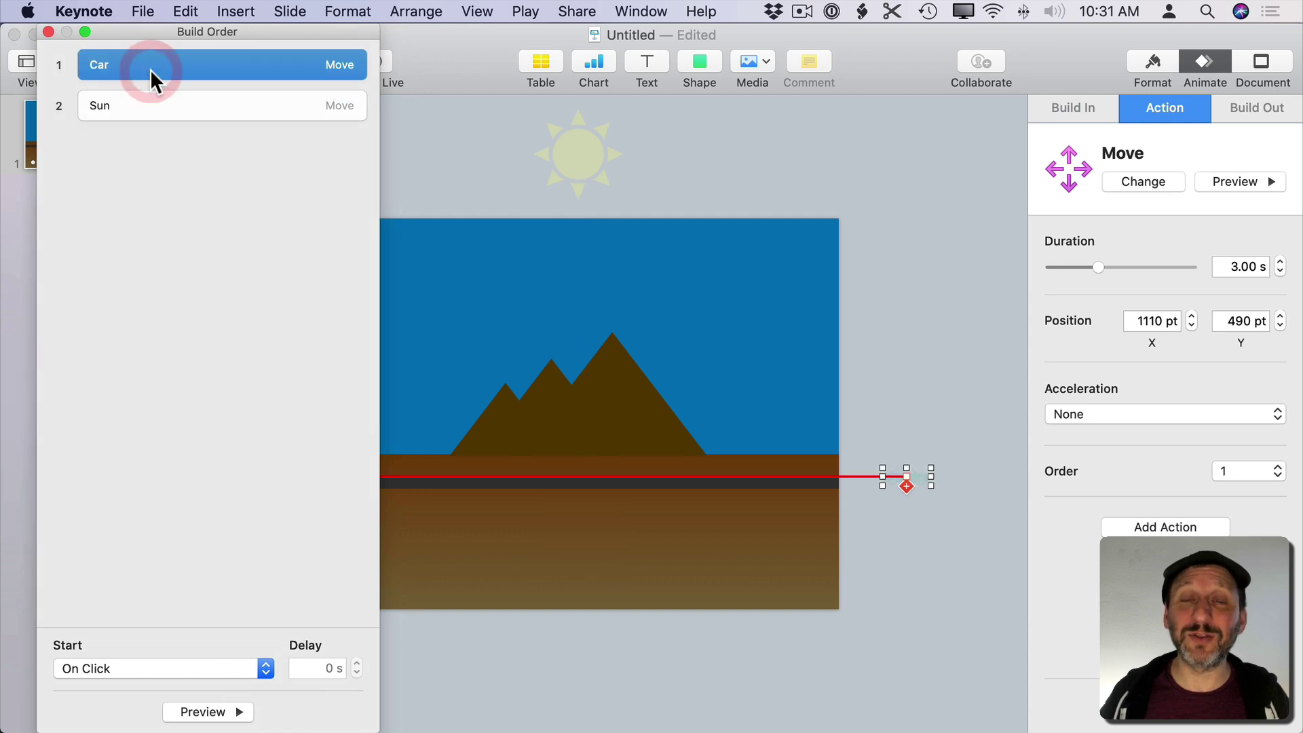
{"action": "left_click", "coordinate": [150, 106]}
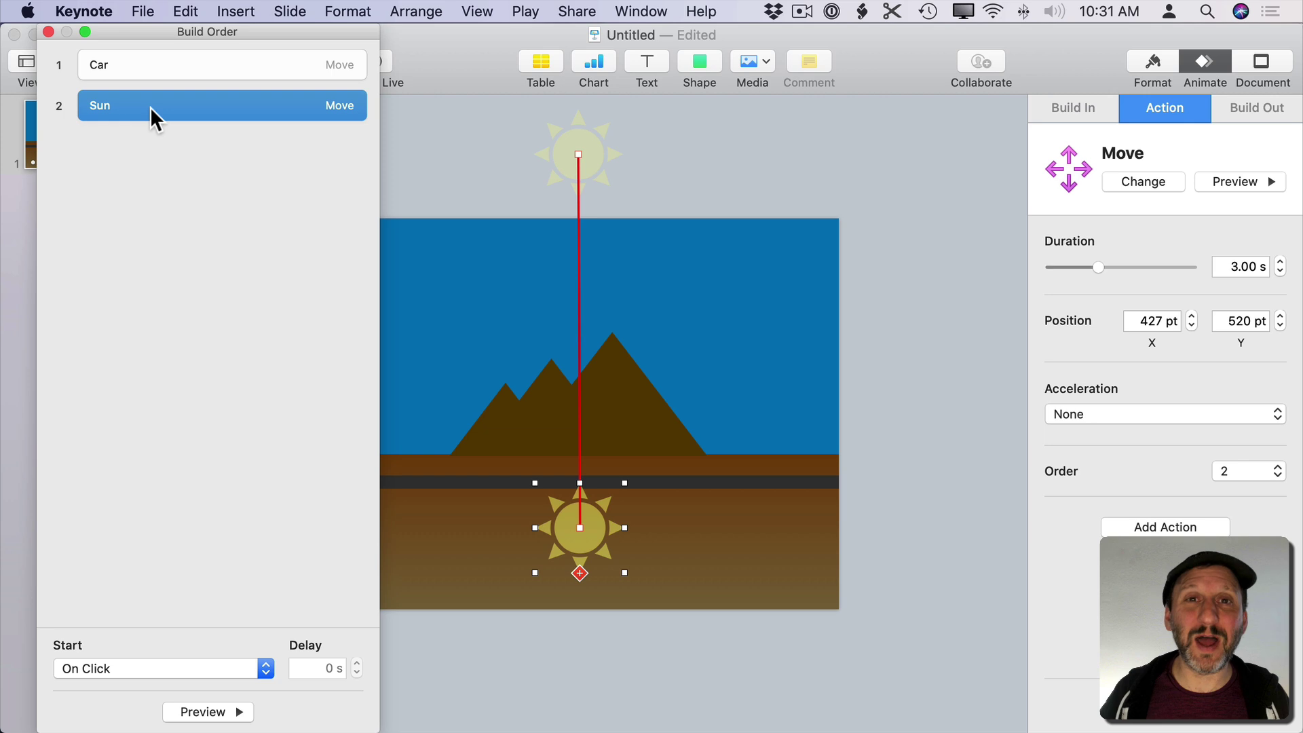
{"action": "left_click", "coordinate": [153, 70]}
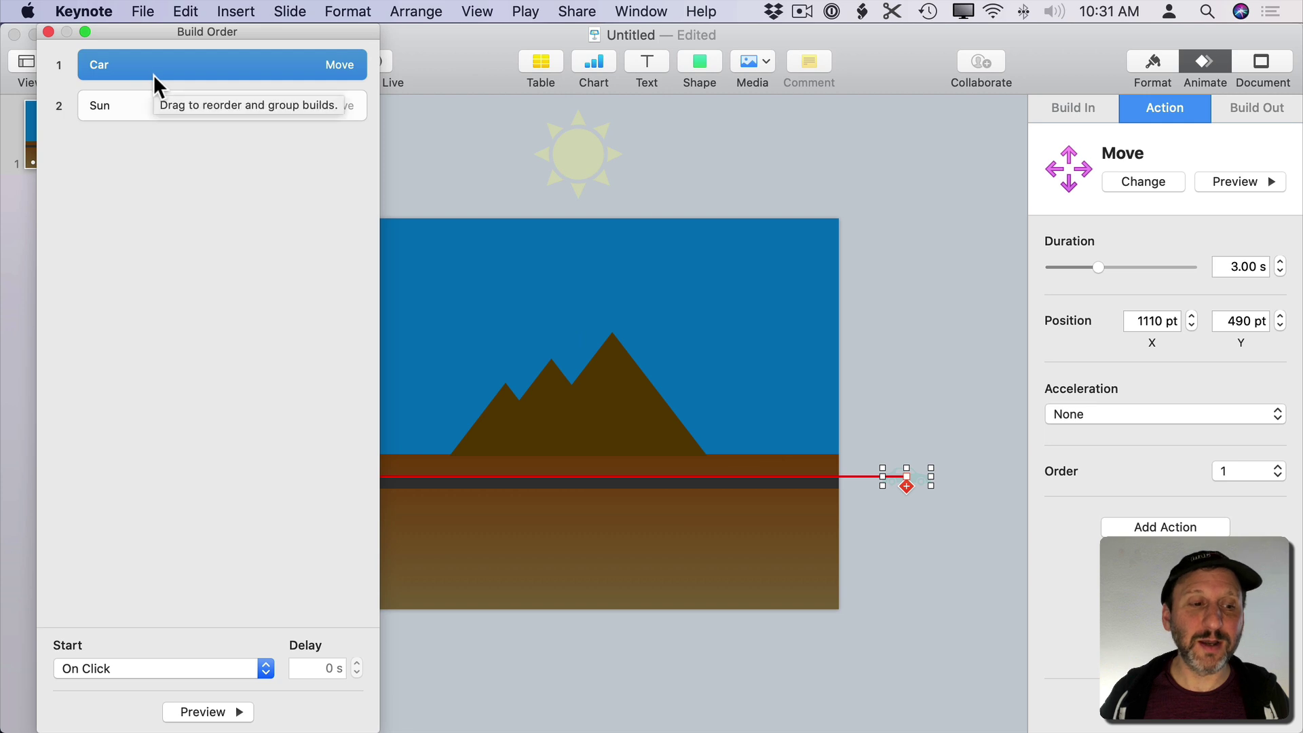
{"action": "left_click", "coordinate": [105, 666]}
{"action": "left_click", "coordinate": [107, 684]}
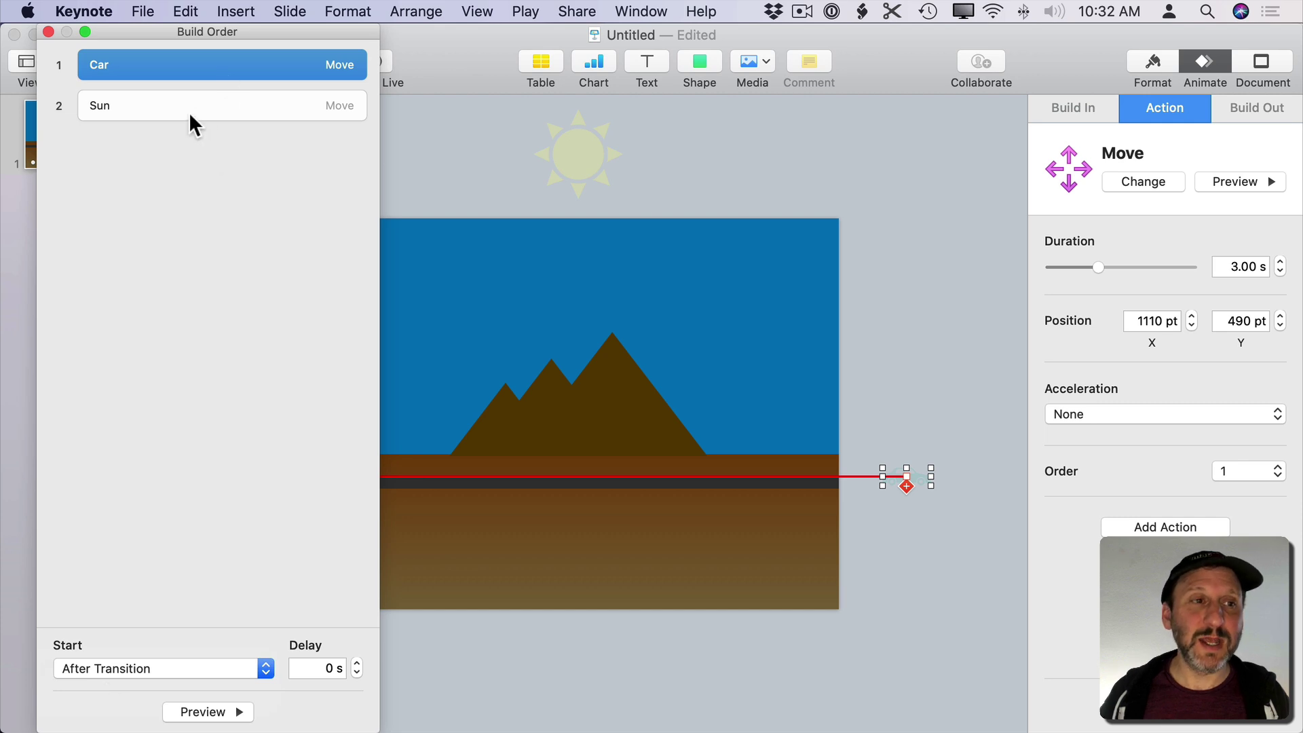
- Set the Sun build to start After Build 1, then preview both builds
{"action": "left_click", "coordinate": [188, 110]}
{"action": "left_click", "coordinate": [127, 670]}
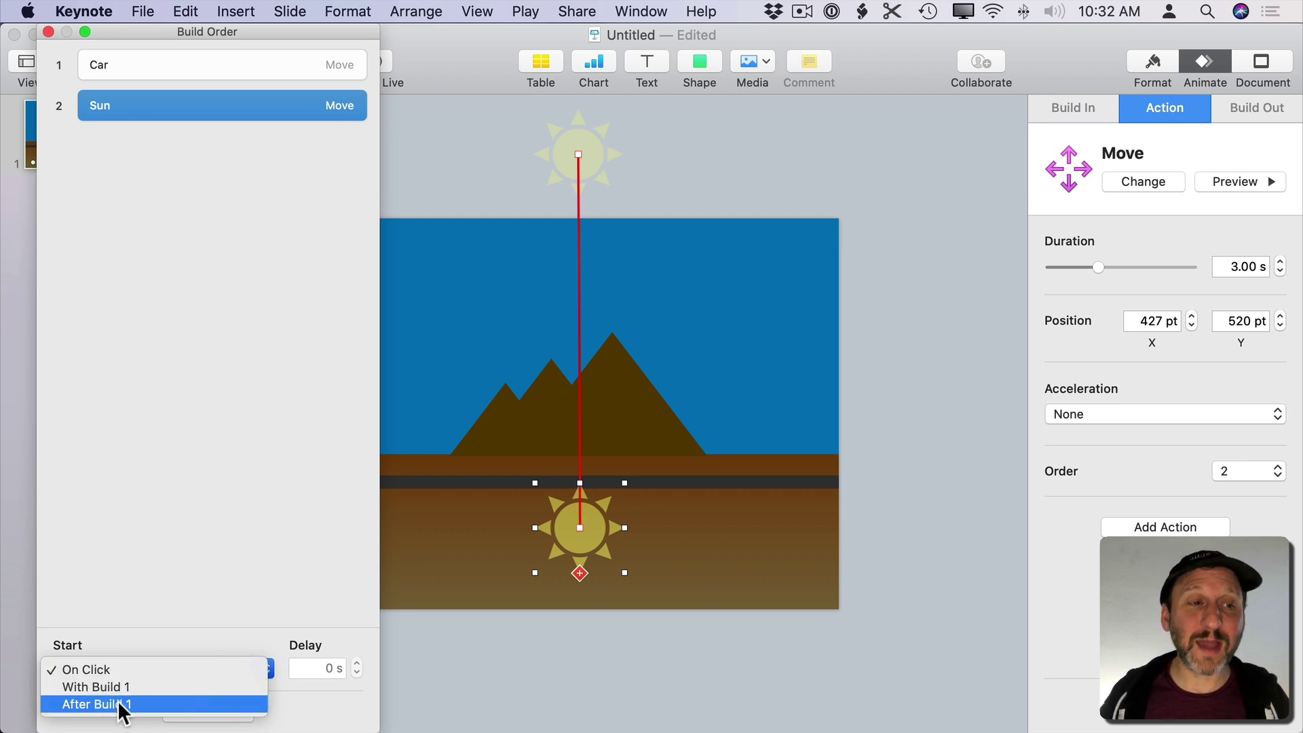
{"action": "left_click", "coordinate": [117, 700]}
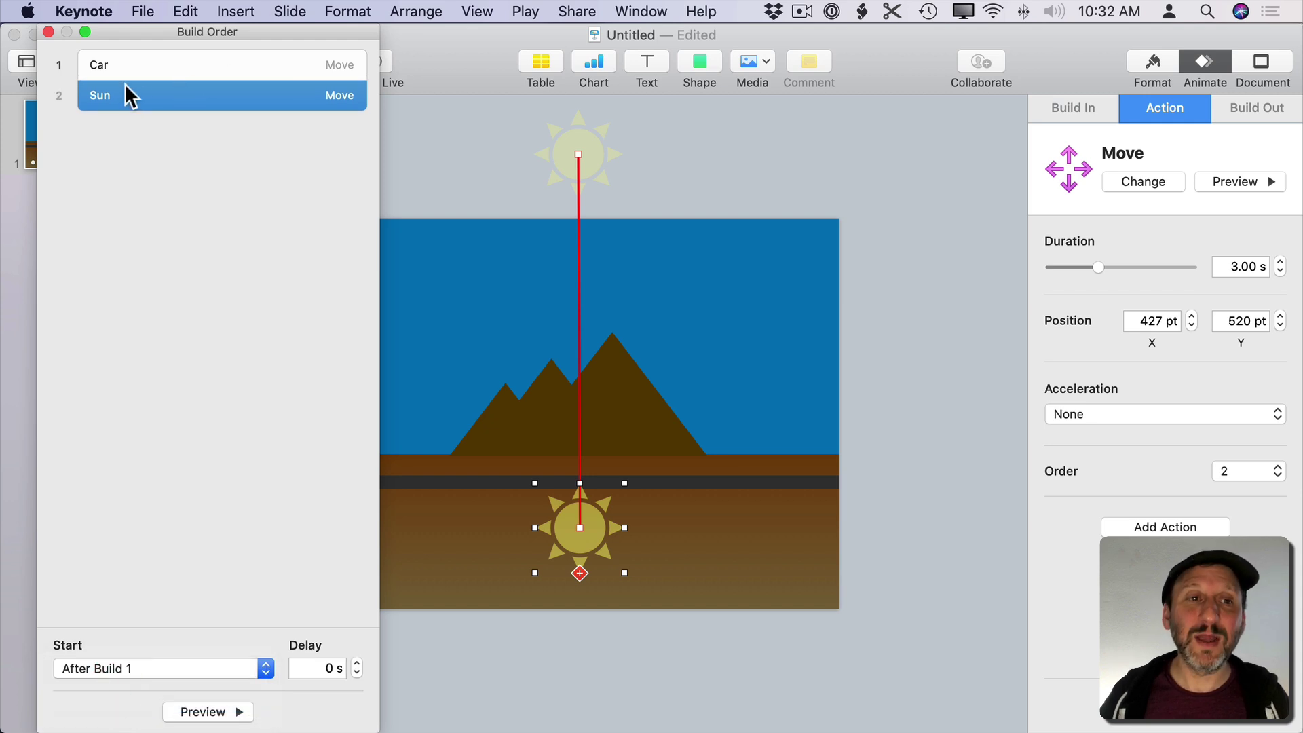
{"action": "left_click", "coordinate": [144, 127]}
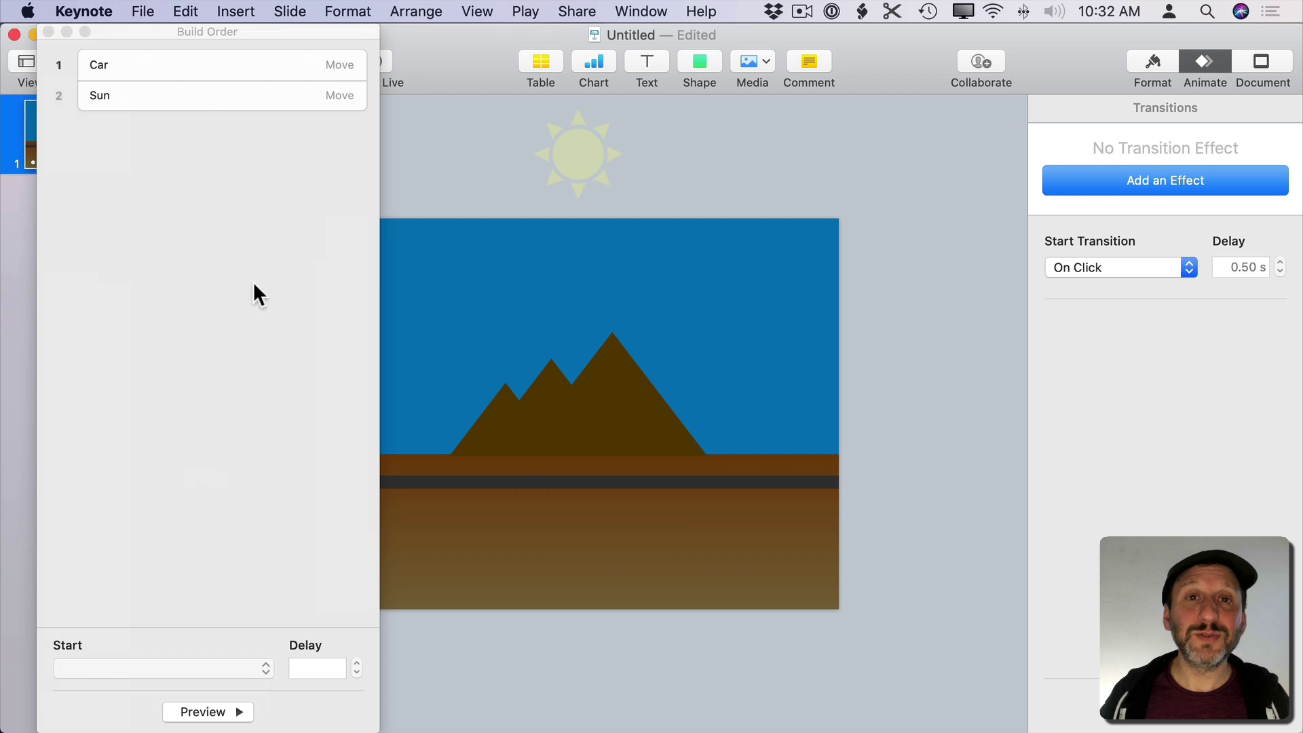
{"action": "left_click", "coordinate": [198, 712]}
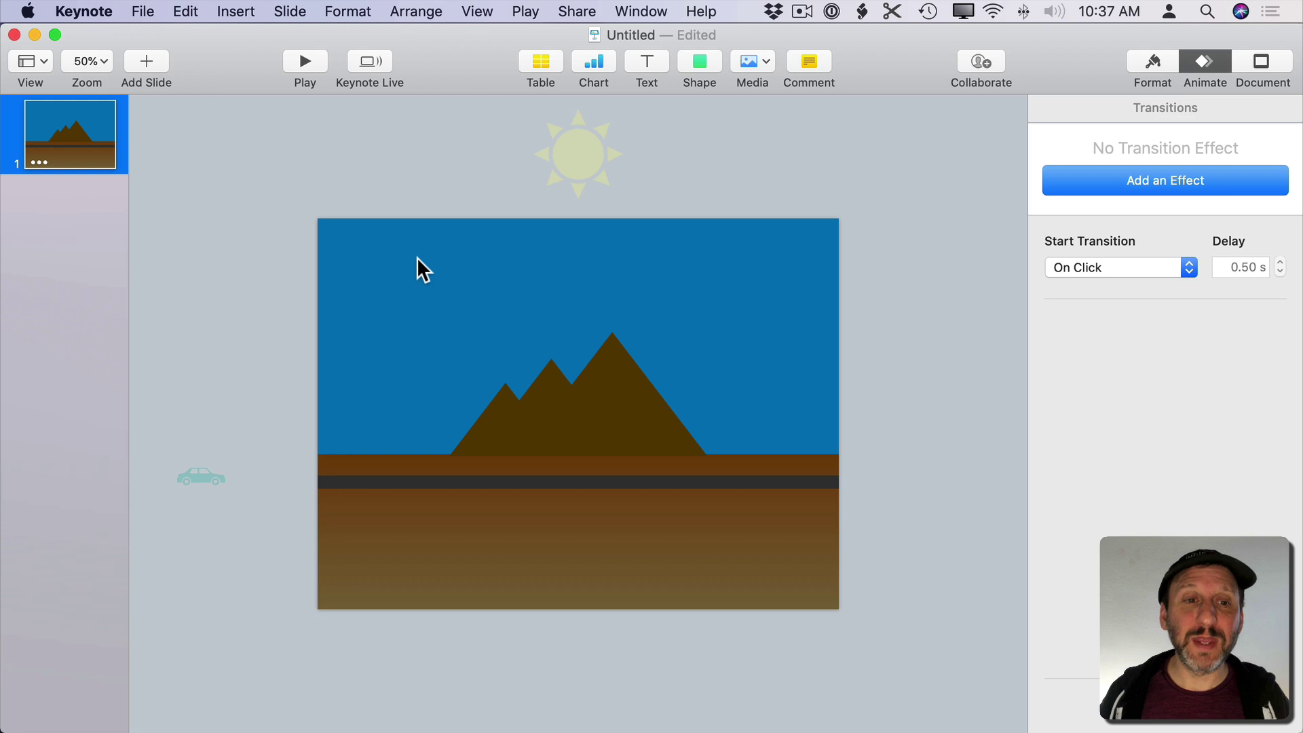
- Select the blue sky rectangle and add an Opacity action effect to it
{"action": "left_click", "coordinate": [383, 250]}
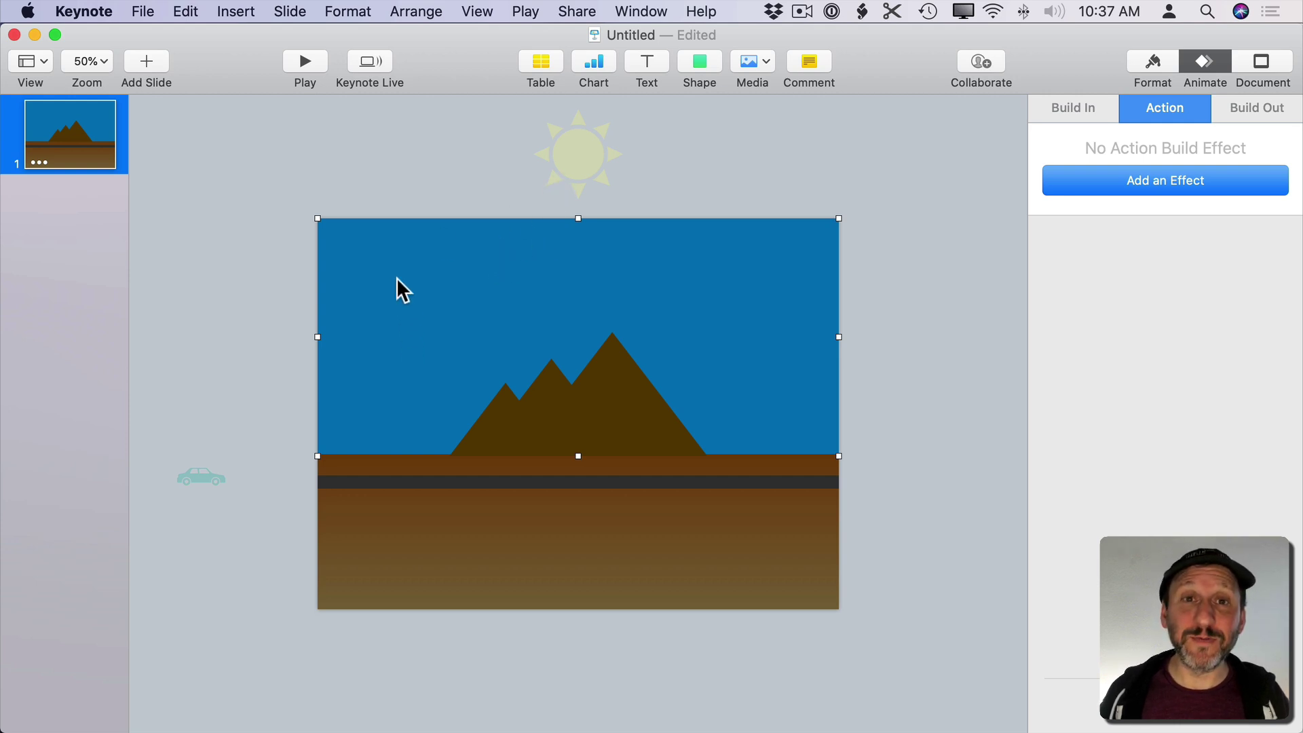
{"action": "mouse_move", "coordinate": [377, 261]}
{"action": "left_mouse_down"}
{"action": "mouse_move", "coordinate": [915, 313]}
{"action": "mouse_move", "coordinate": [378, 275]}
{"action": "mouse_move", "coordinate": [355, 258]}
{"action": "mouse_move", "coordinate": [376, 258]}
{"action": "mouse_move", "coordinate": [378, 279]}
{"action": "mouse_move", "coordinate": [645, 597]}
{"action": "mouse_move", "coordinate": [389, 301]}
{"action": "mouse_move", "coordinate": [376, 257]}
{"action": "left_mouse_up"}
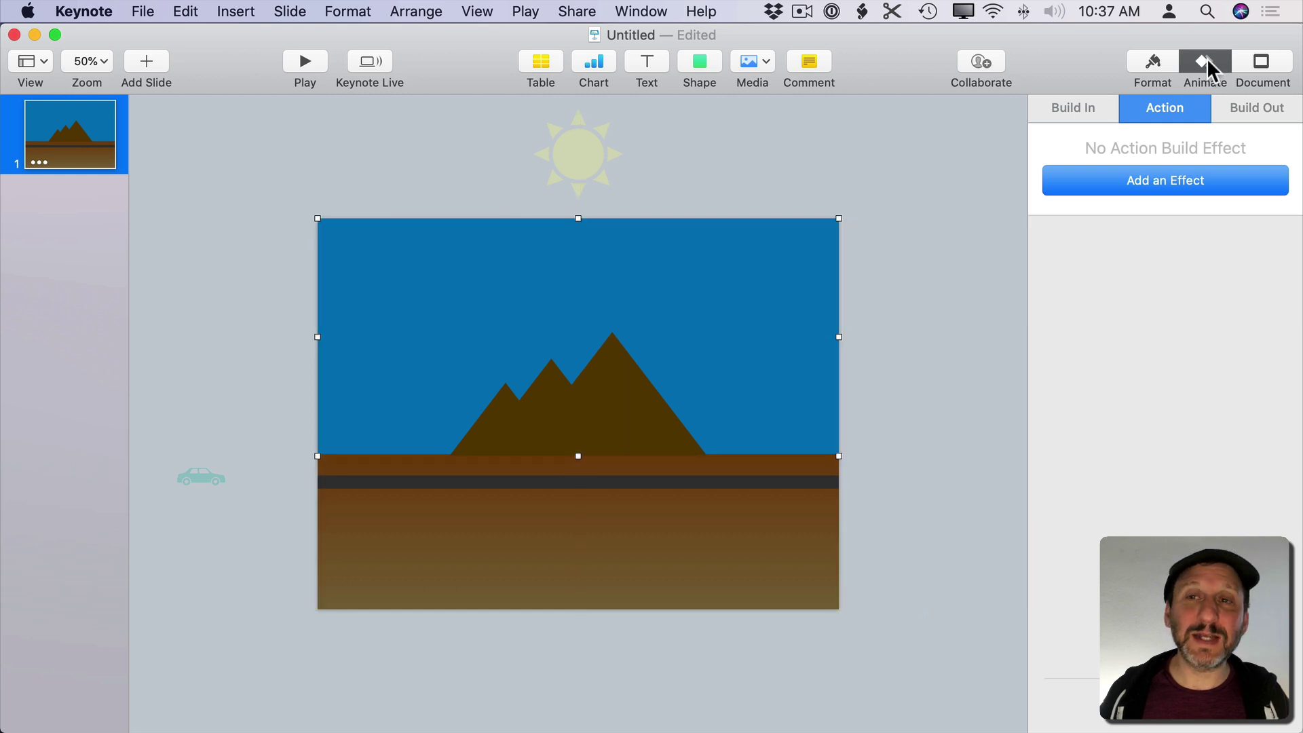
{"action": "left_click", "coordinate": [1165, 111]}
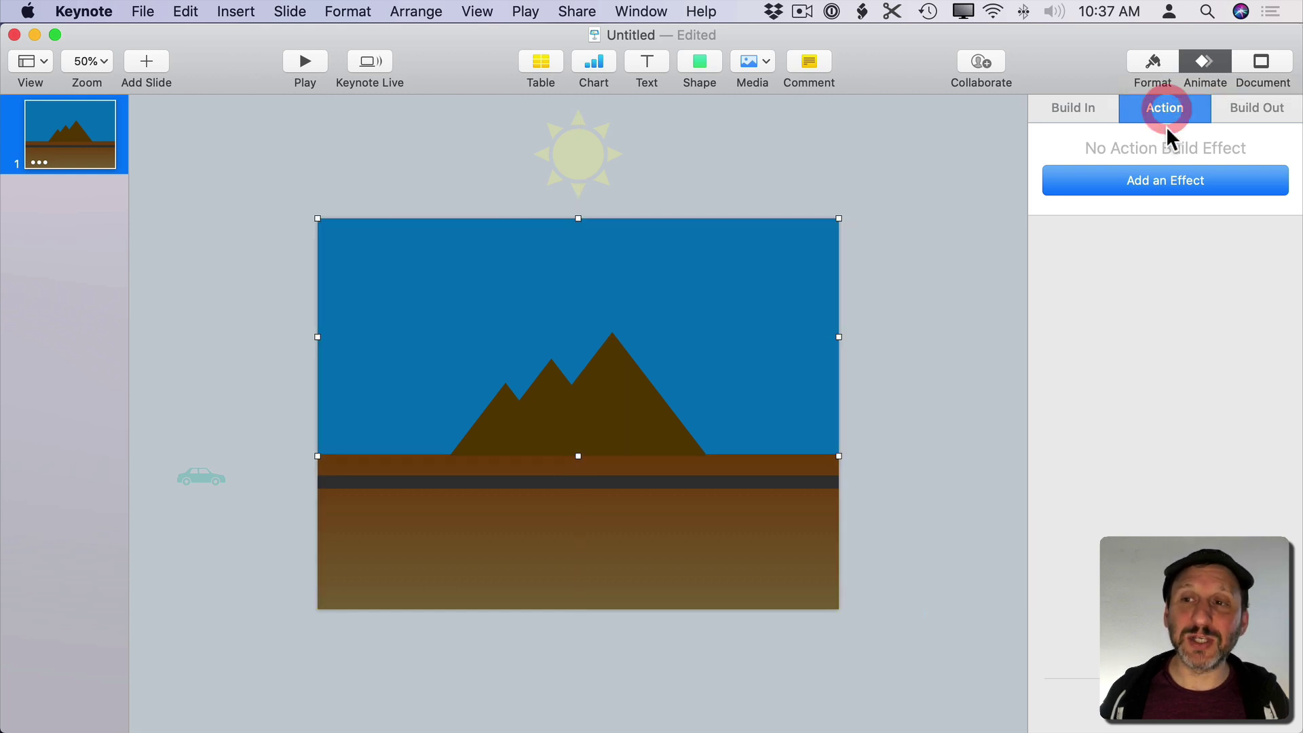
{"action": "left_click", "coordinate": [1151, 182]}
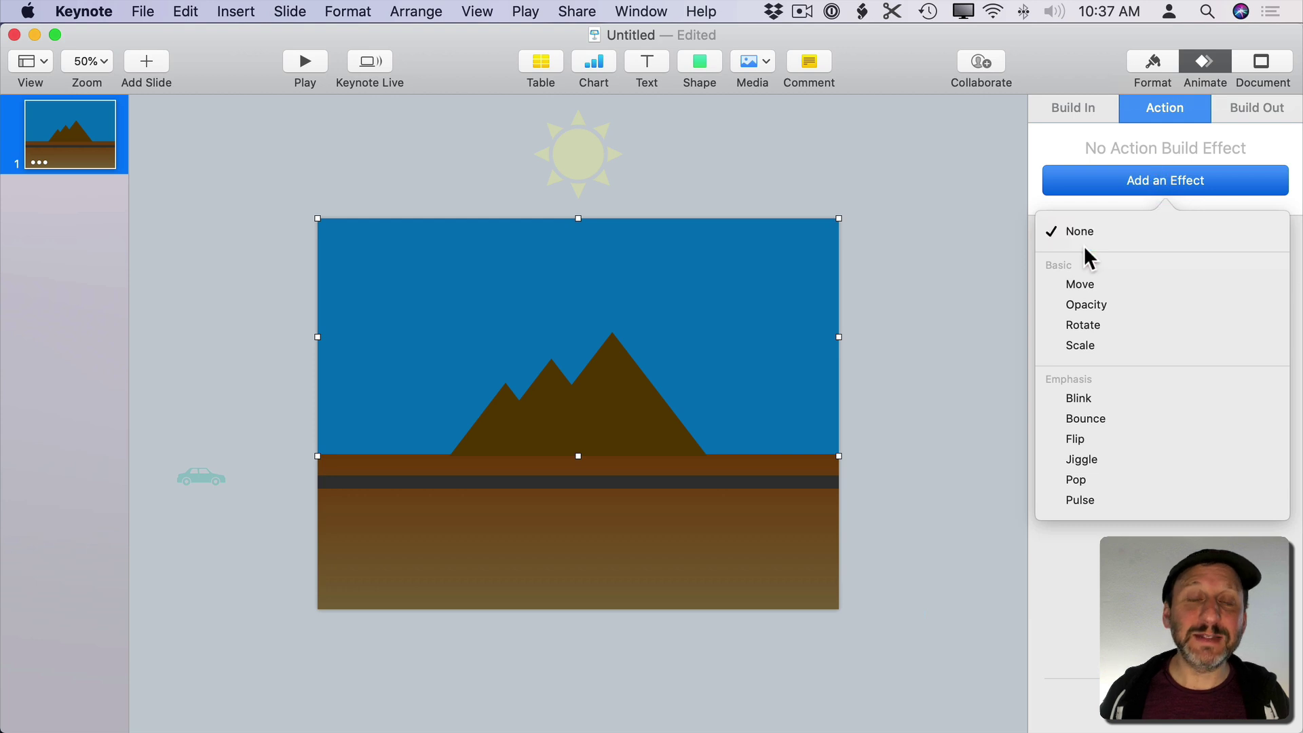
{"action": "left_click", "coordinate": [1082, 305]}
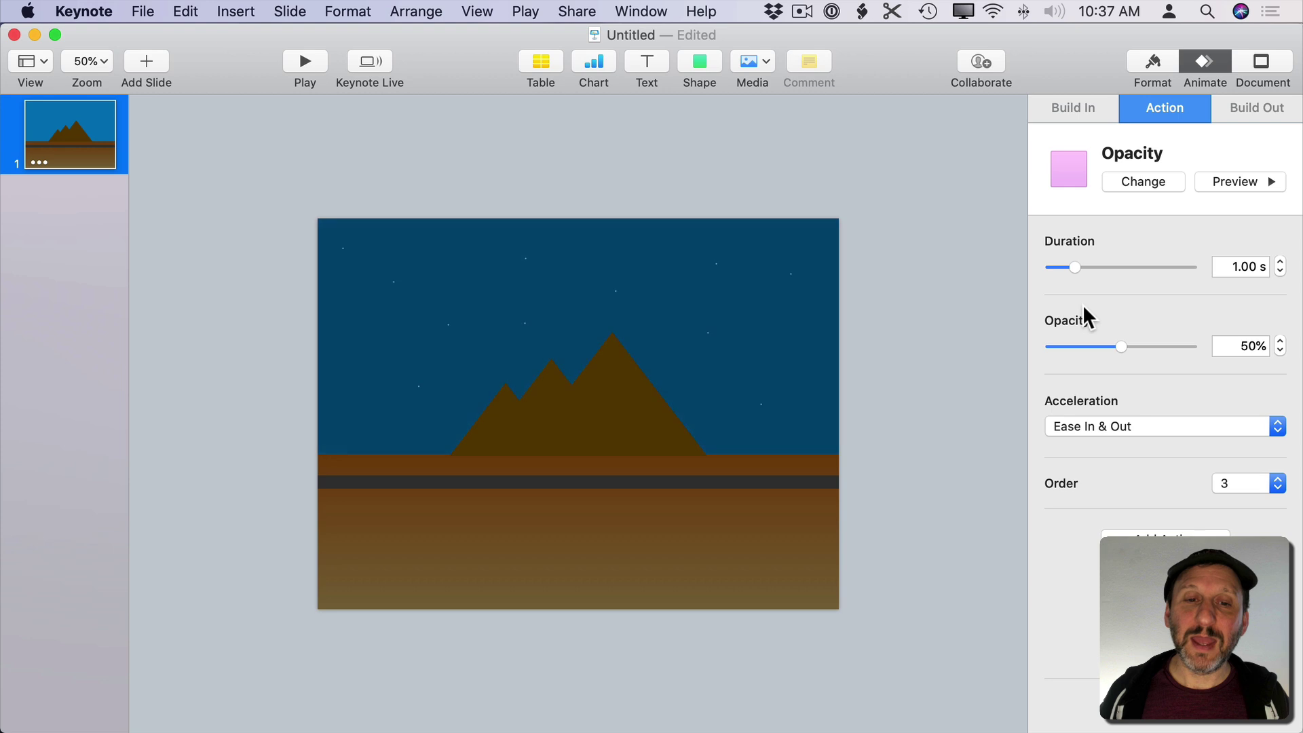
- Set the sky's target opacity to 0% with None acceleration
{"action": "left_click", "coordinate": [1240, 346]}
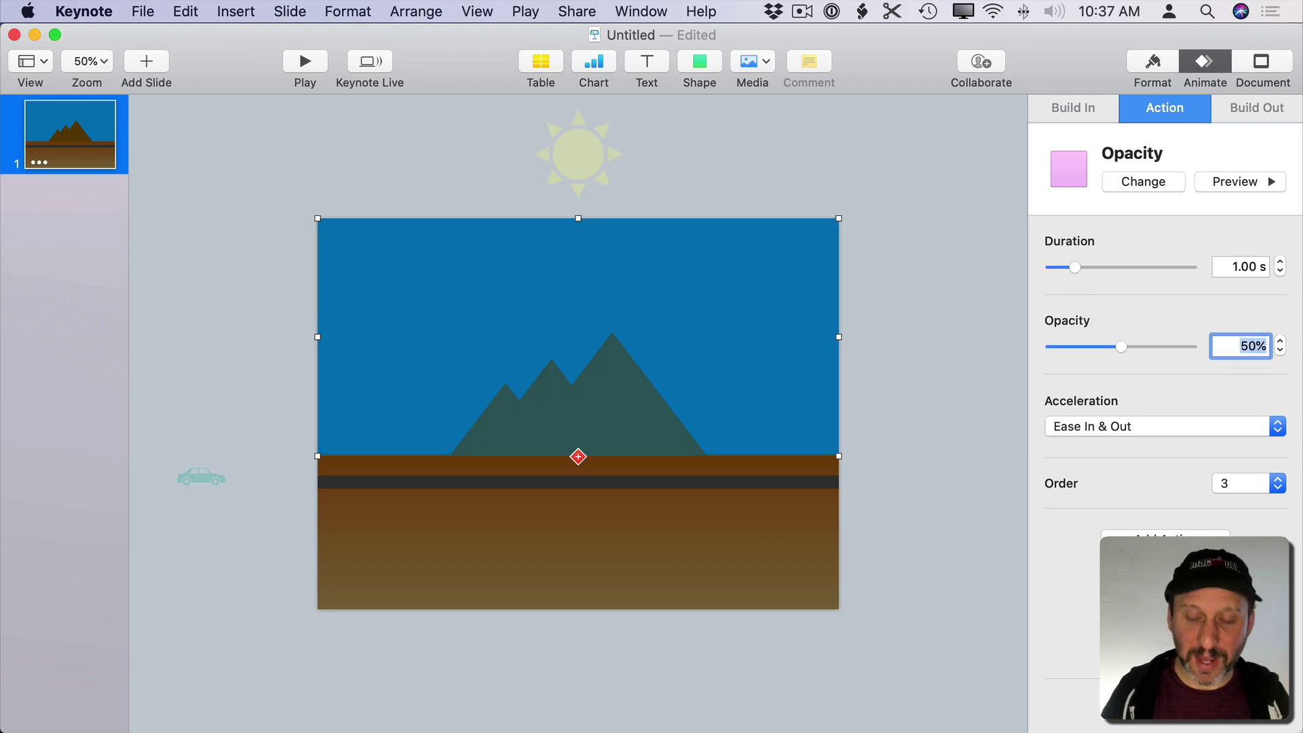
{"action": "type", "text": "0"}
{"action": "key", "text": "Tab"}
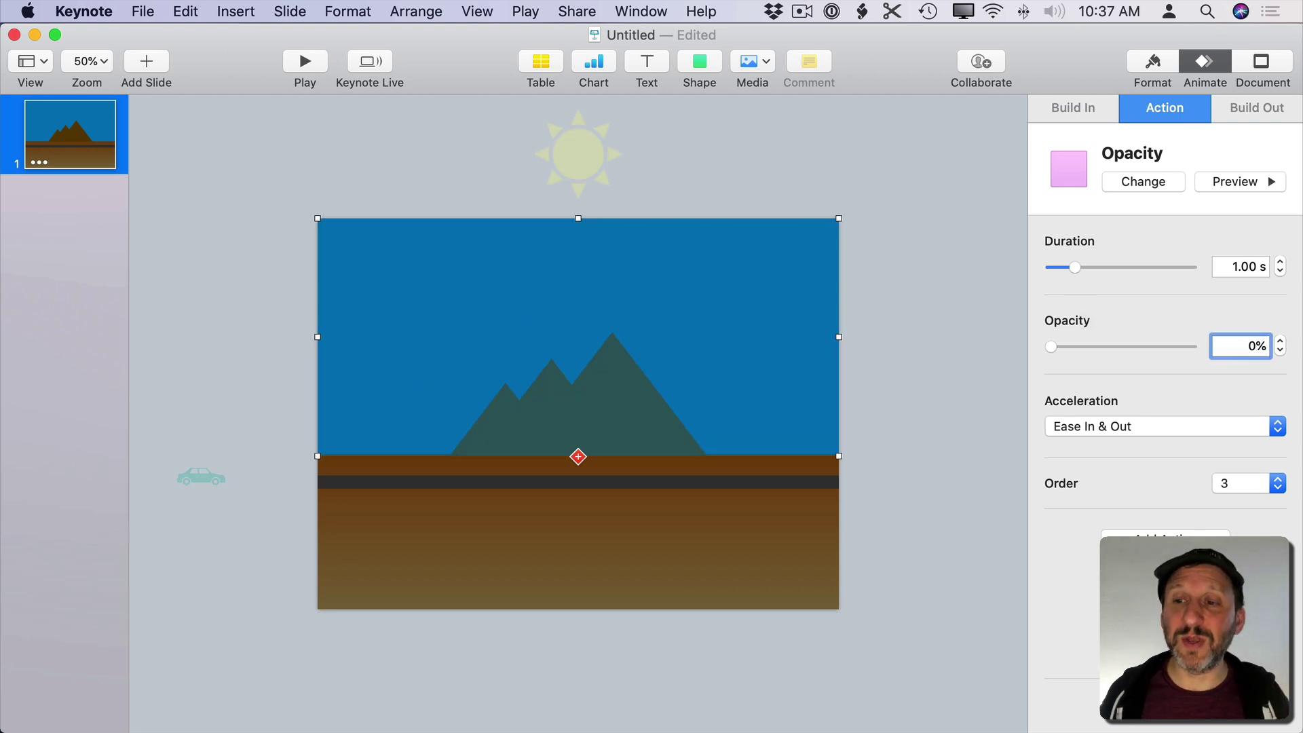
{"action": "left_click", "coordinate": [1093, 426]}
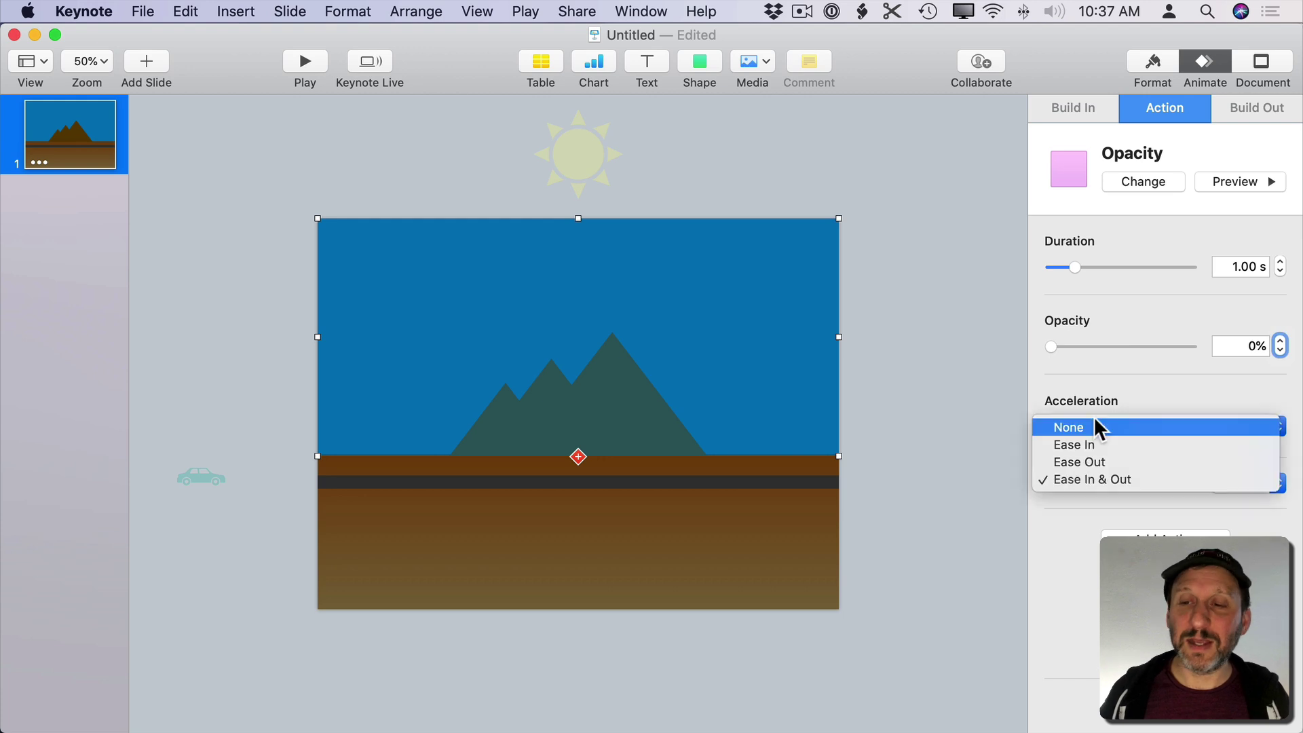
{"action": "left_click", "coordinate": [1092, 426]}
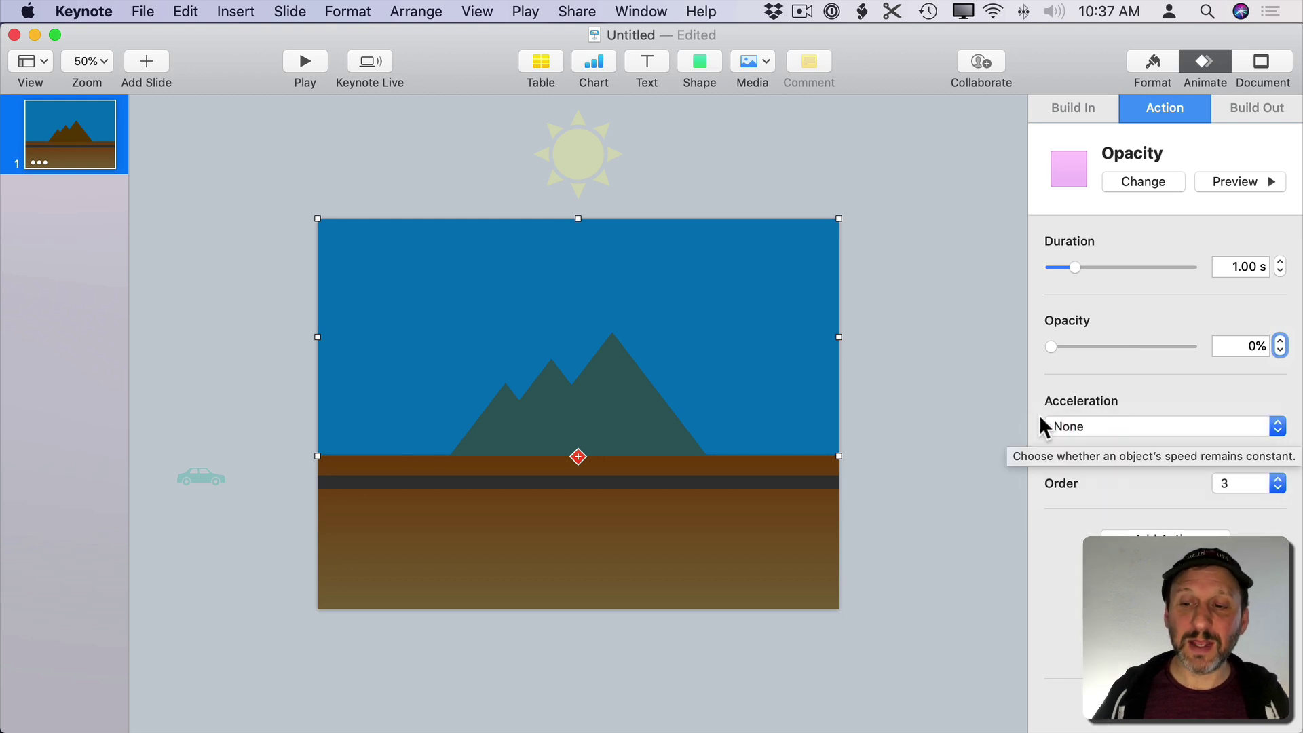
- Set the sky fade to start after the sun's build and preview the sequence
{"action": "left_click", "coordinate": [1151, 702]}
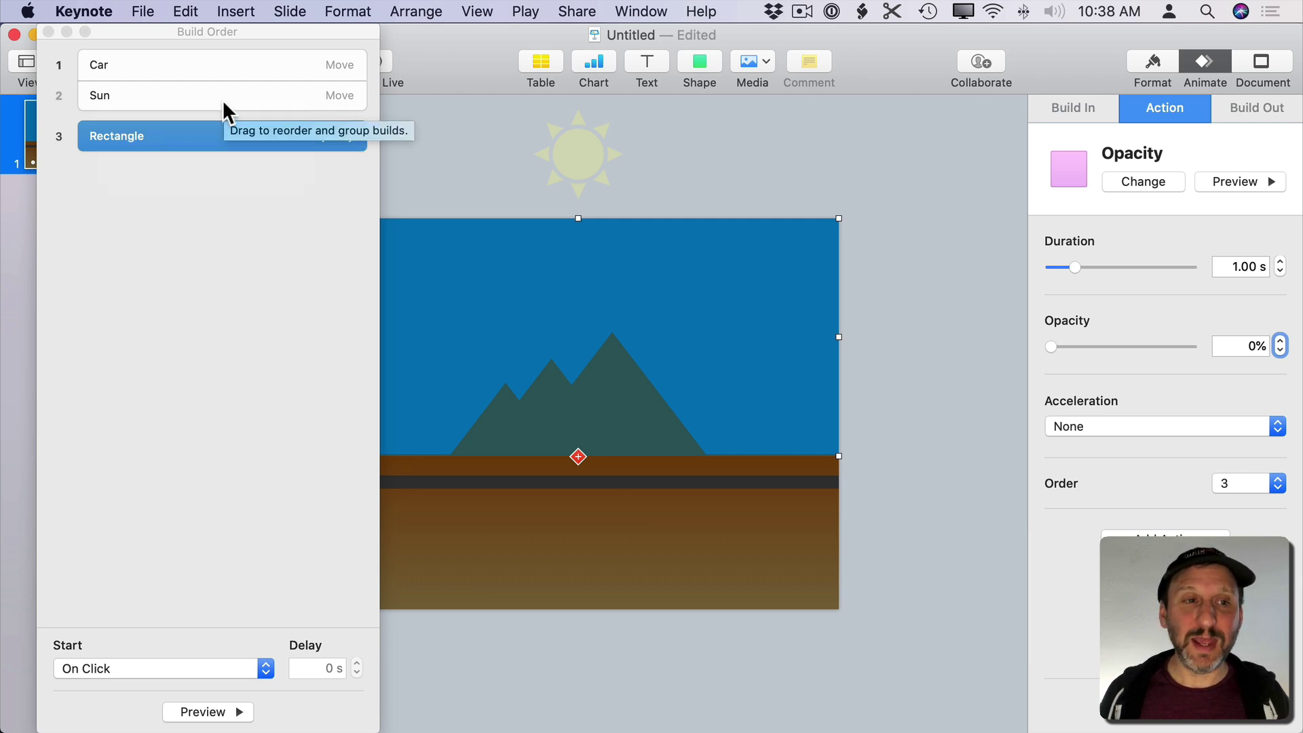
{"action": "left_click", "coordinate": [116, 669]}
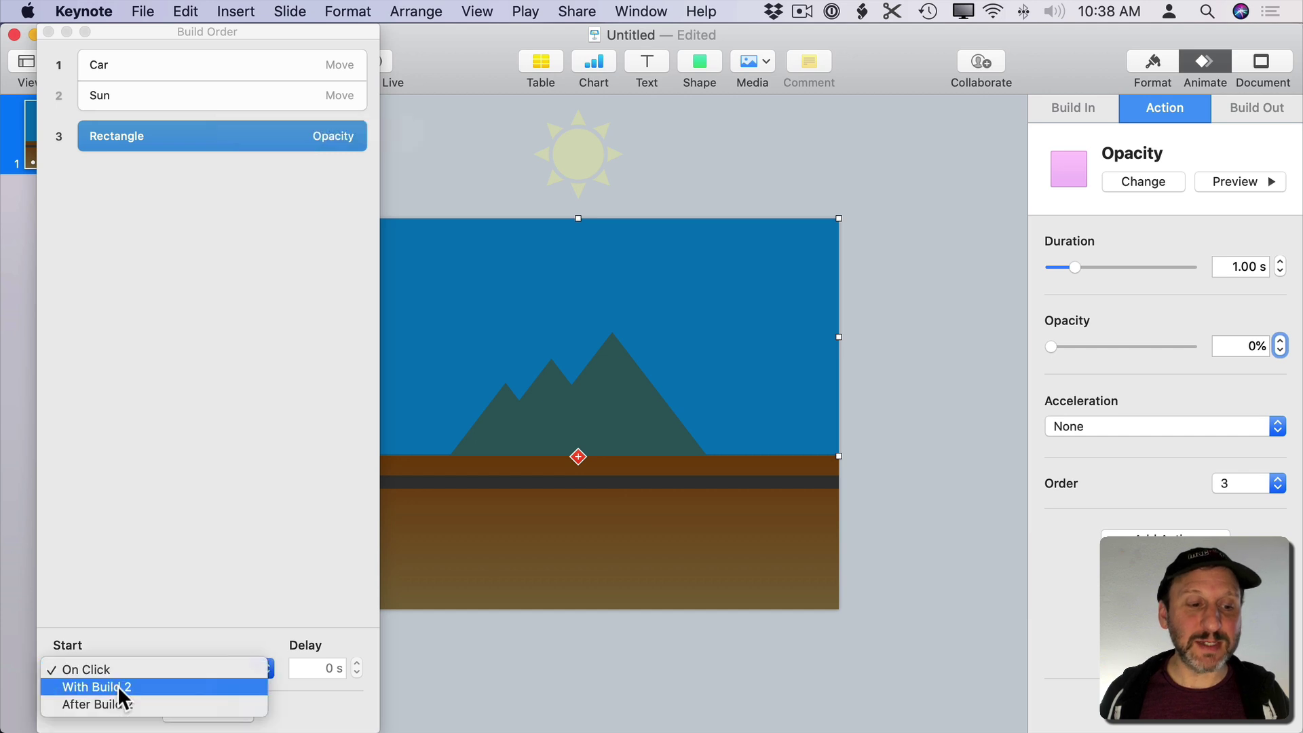
{"action": "left_click", "coordinate": [119, 703]}
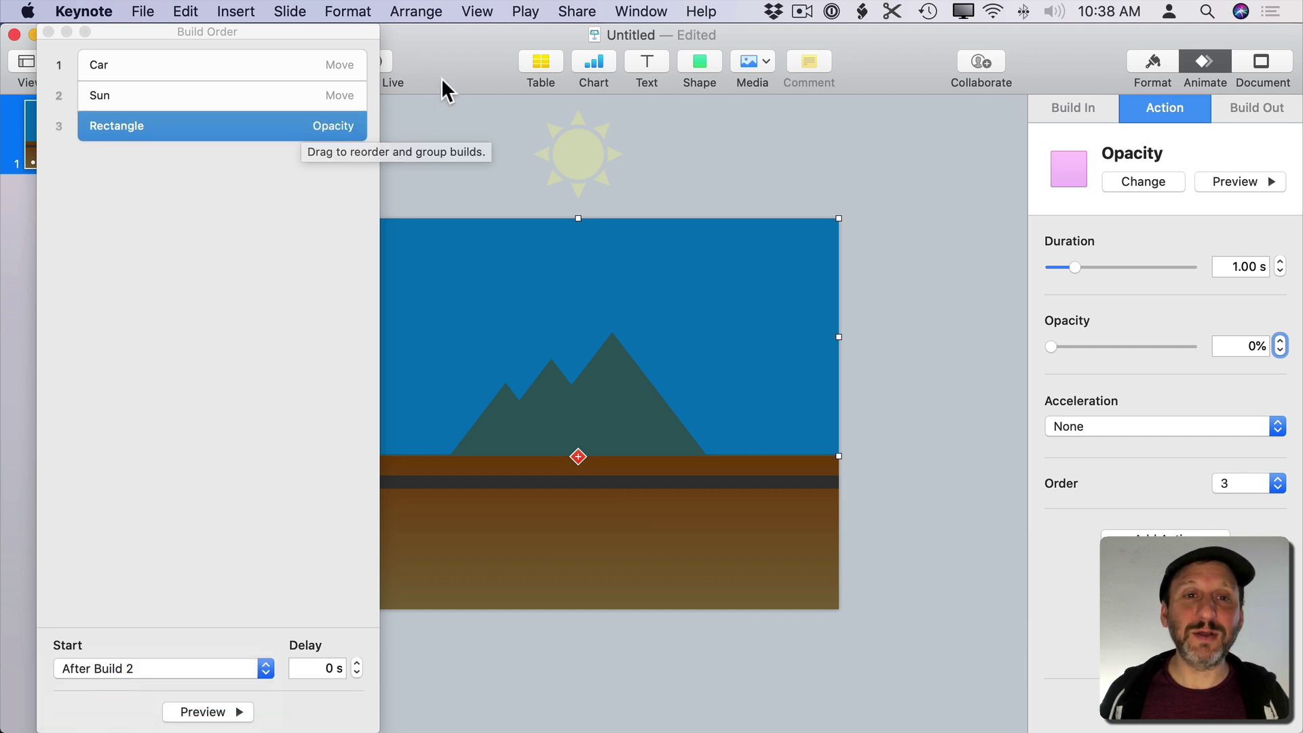
{"action": "left_click", "coordinate": [193, 712]}
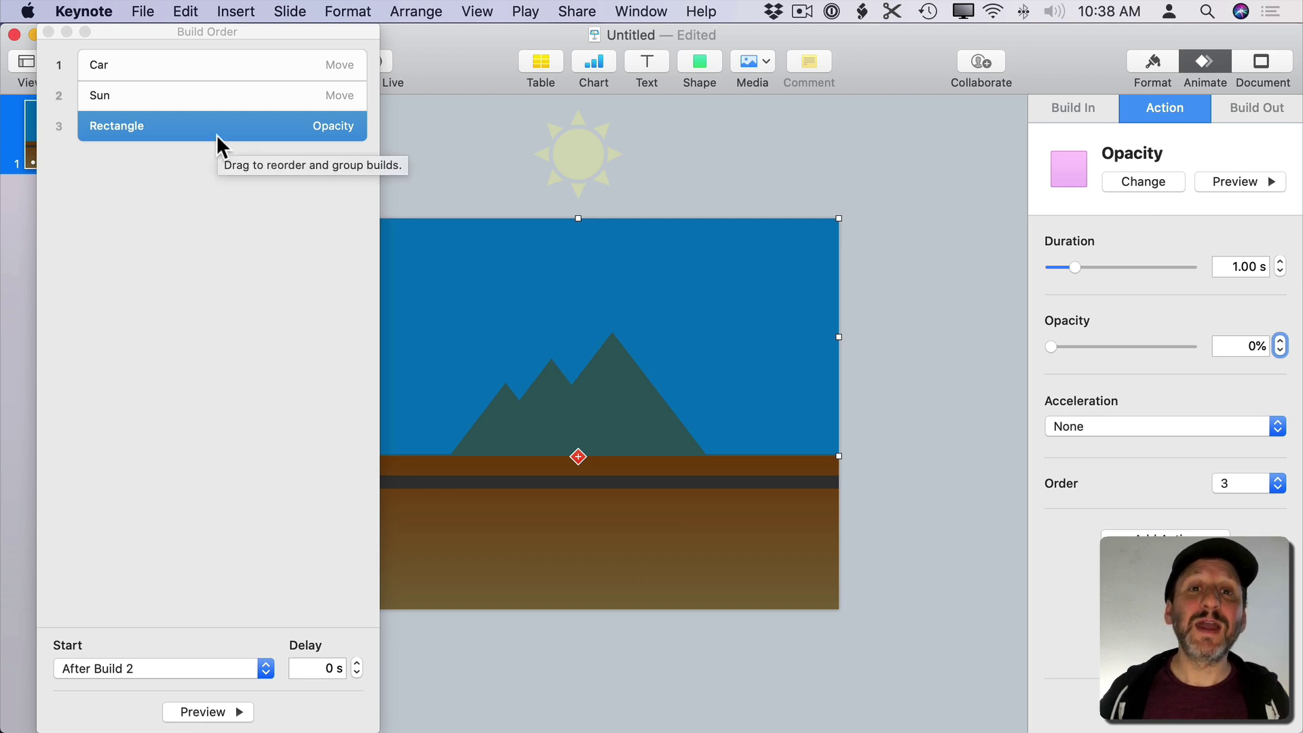
- Change the sky fade to start With Build 2 after a 2-second delay, then preview
{"action": "left_click", "coordinate": [148, 667]}
{"action": "left_click", "coordinate": [145, 652]}
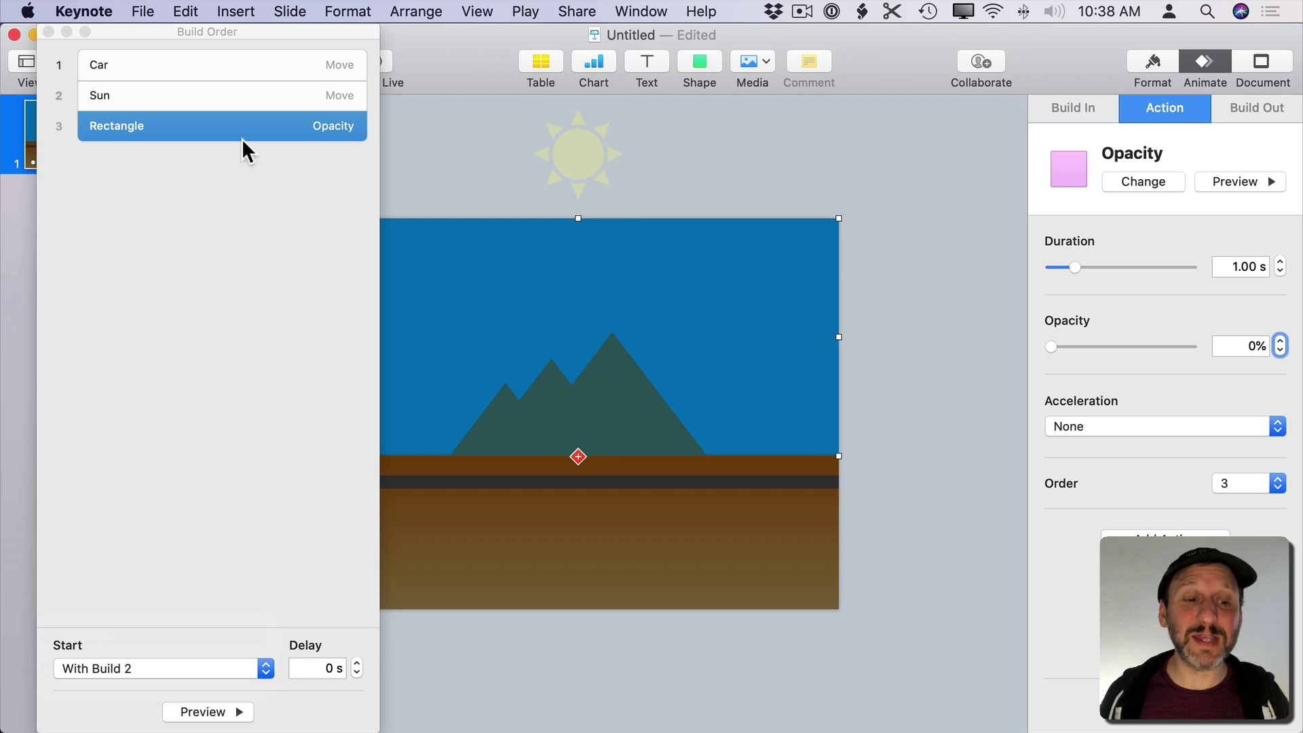
{"action": "left_click", "coordinate": [319, 668]}
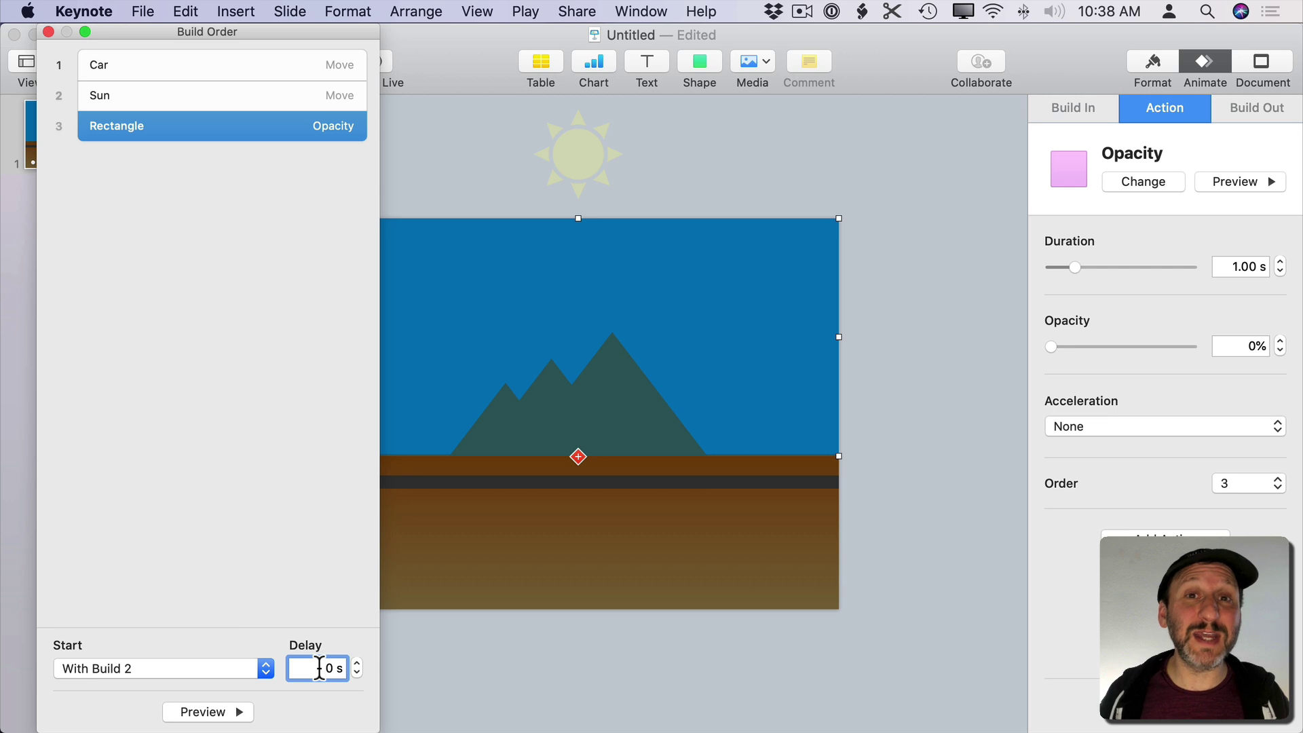
{"action": "left_click", "coordinate": [360, 672]}
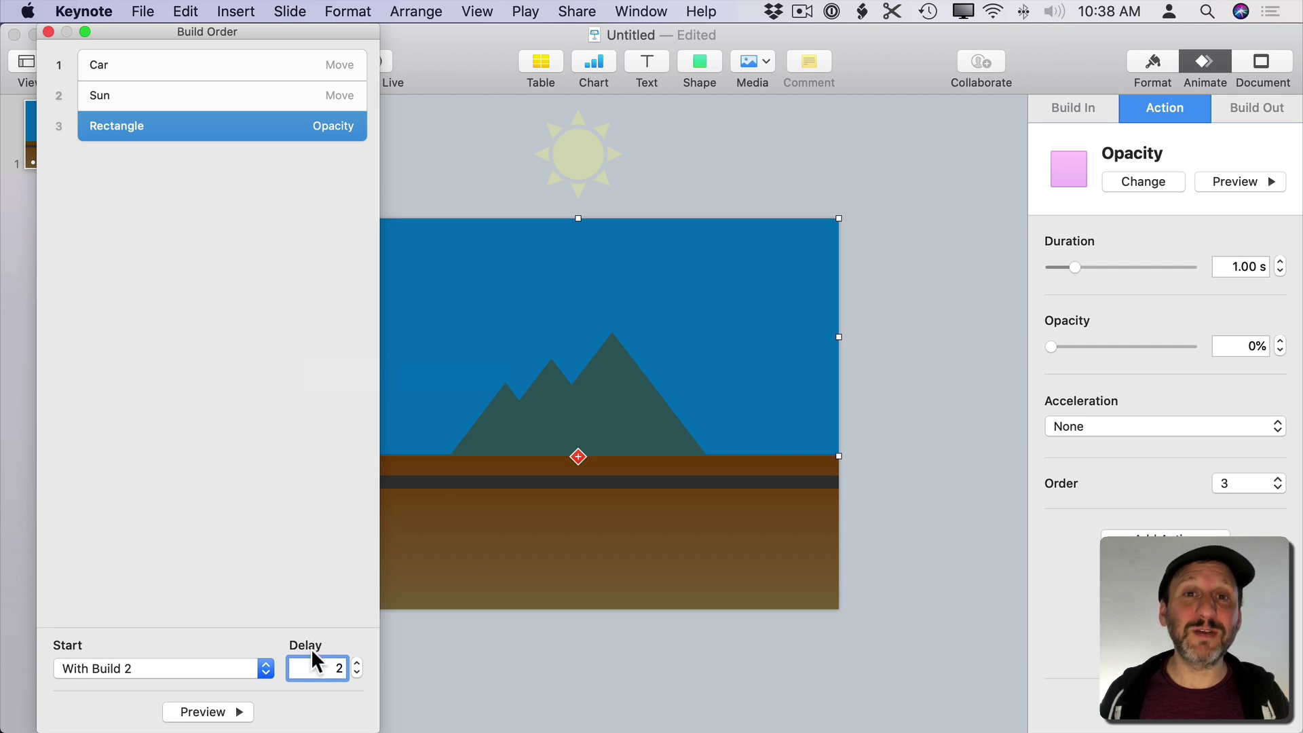
{"action": "left_click", "coordinate": [198, 711]}
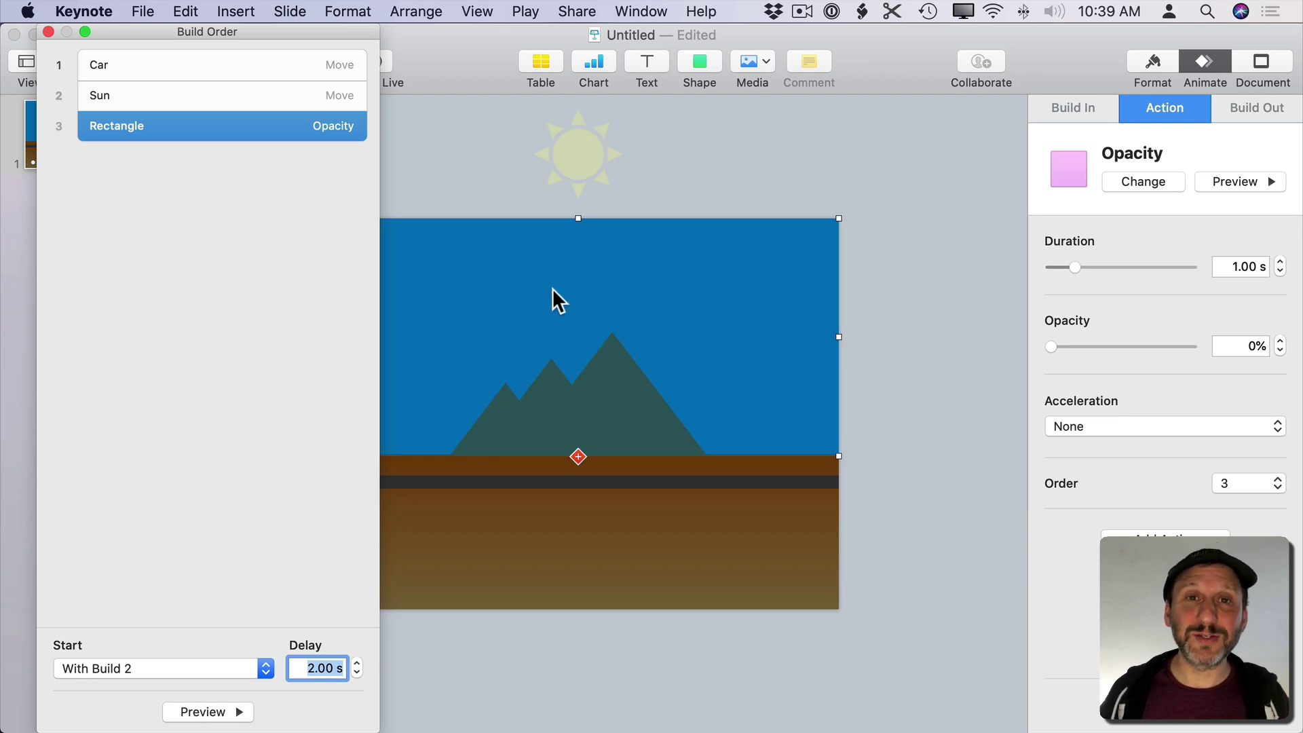
- Delete the sky's opacity build from Build Order and select the Sun build
{"action": "left_click", "coordinate": [234, 53]}
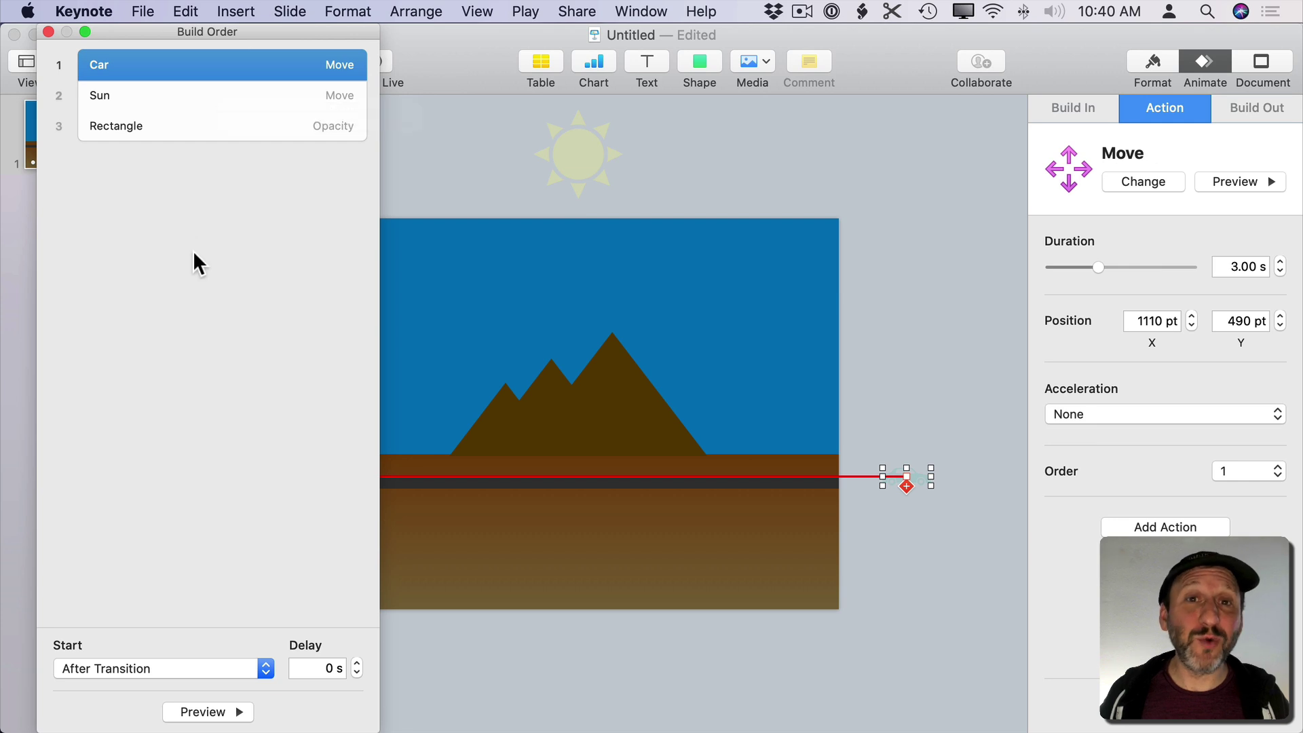
{"action": "left_click", "coordinate": [126, 126]}
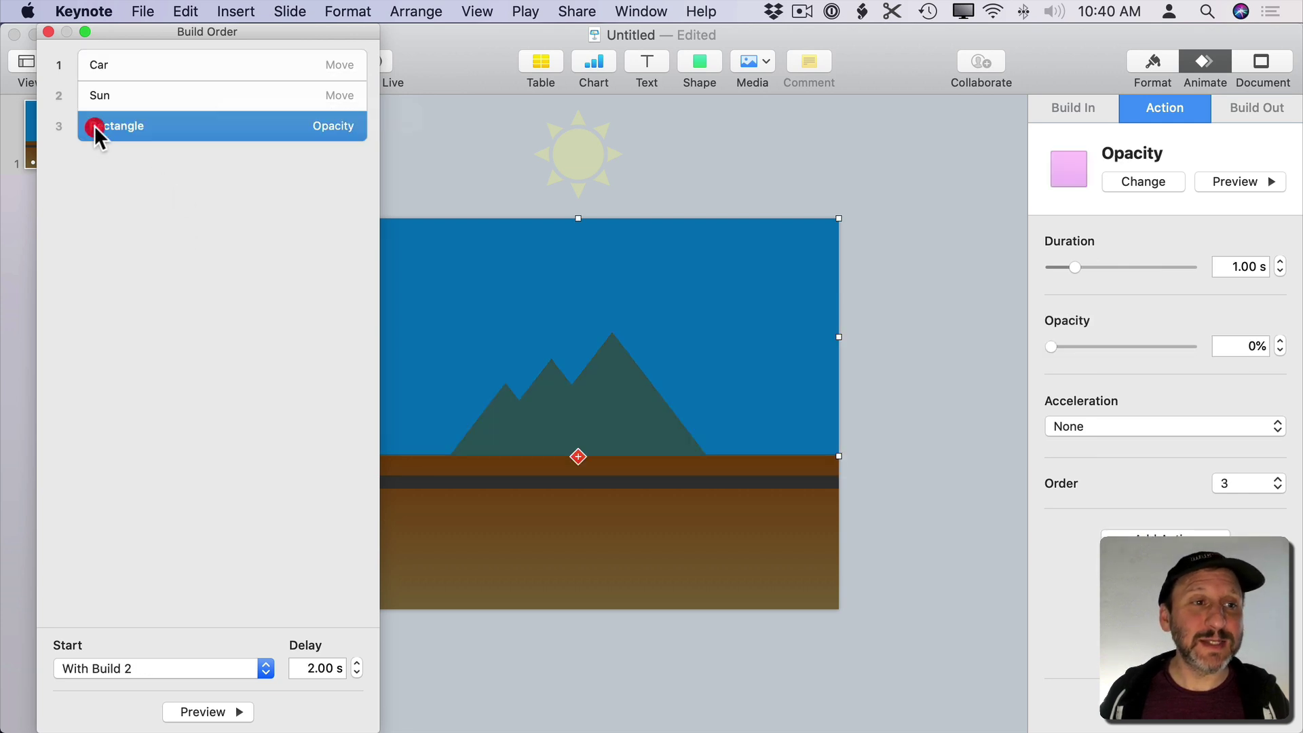
{"action": "key", "text": "BackSpace"}
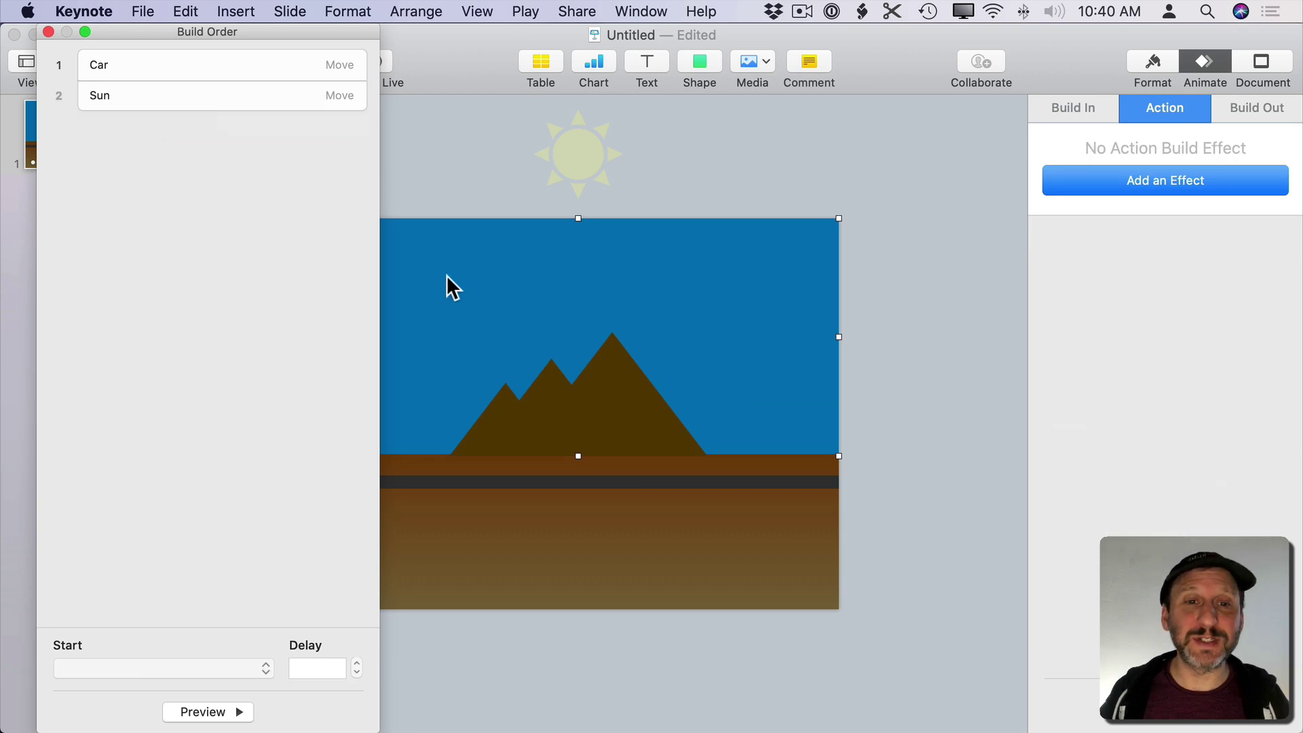
{"action": "left_click", "coordinate": [145, 94]}
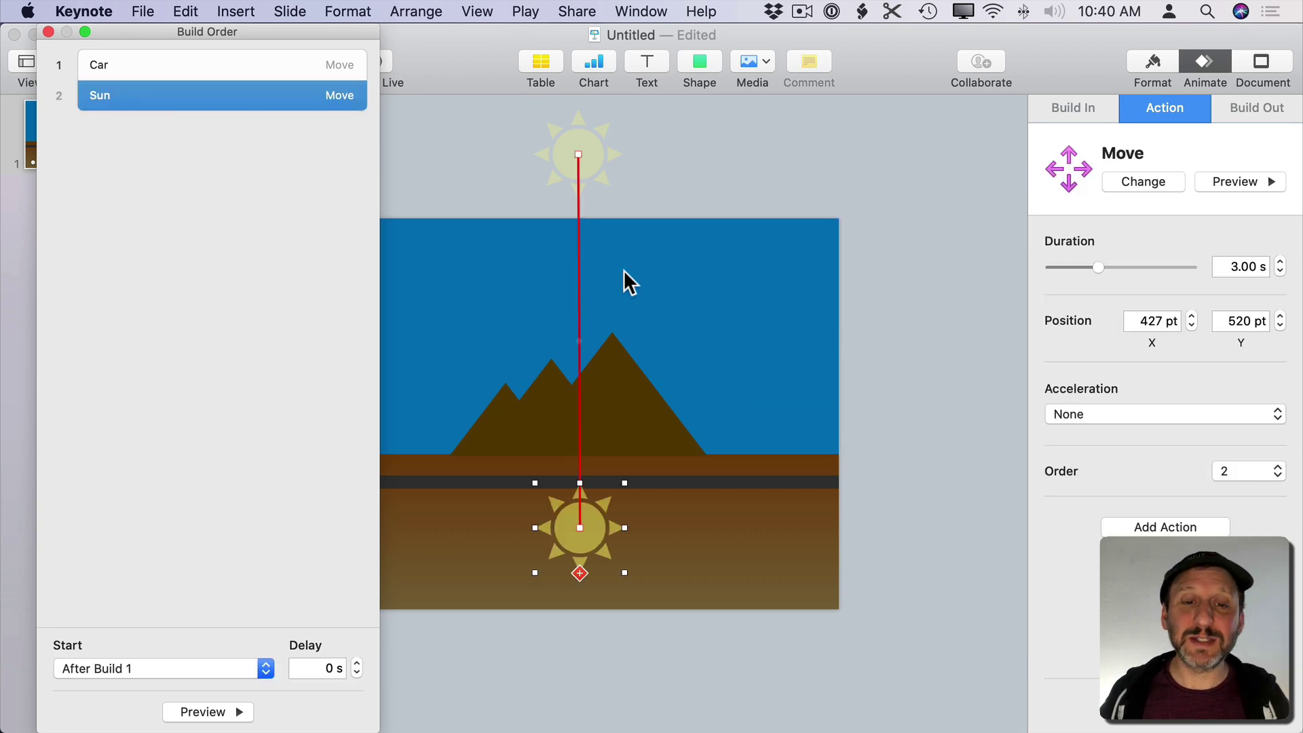
- Reshape the sun's motion path into a tall arch running from the right side to the lower left
{"action": "mouse_move", "coordinate": [592, 206]}
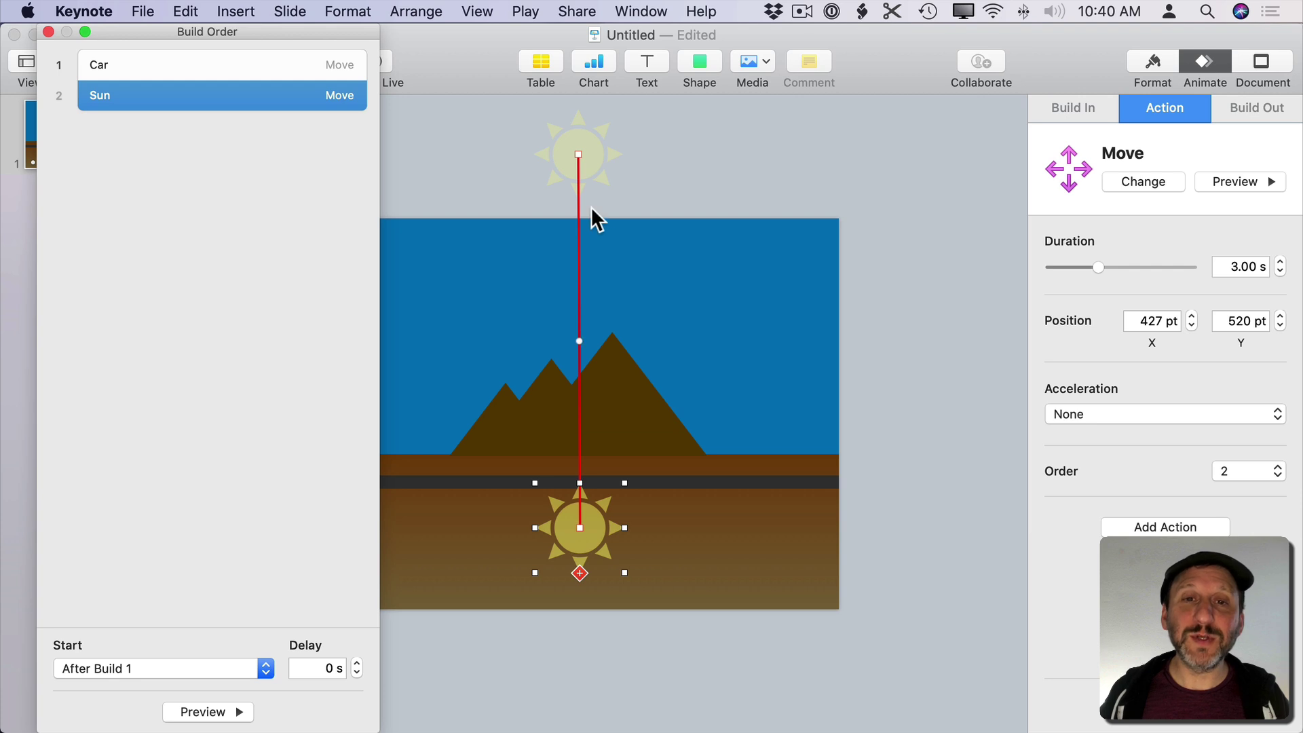
{"action": "left_click", "coordinate": [576, 337]}
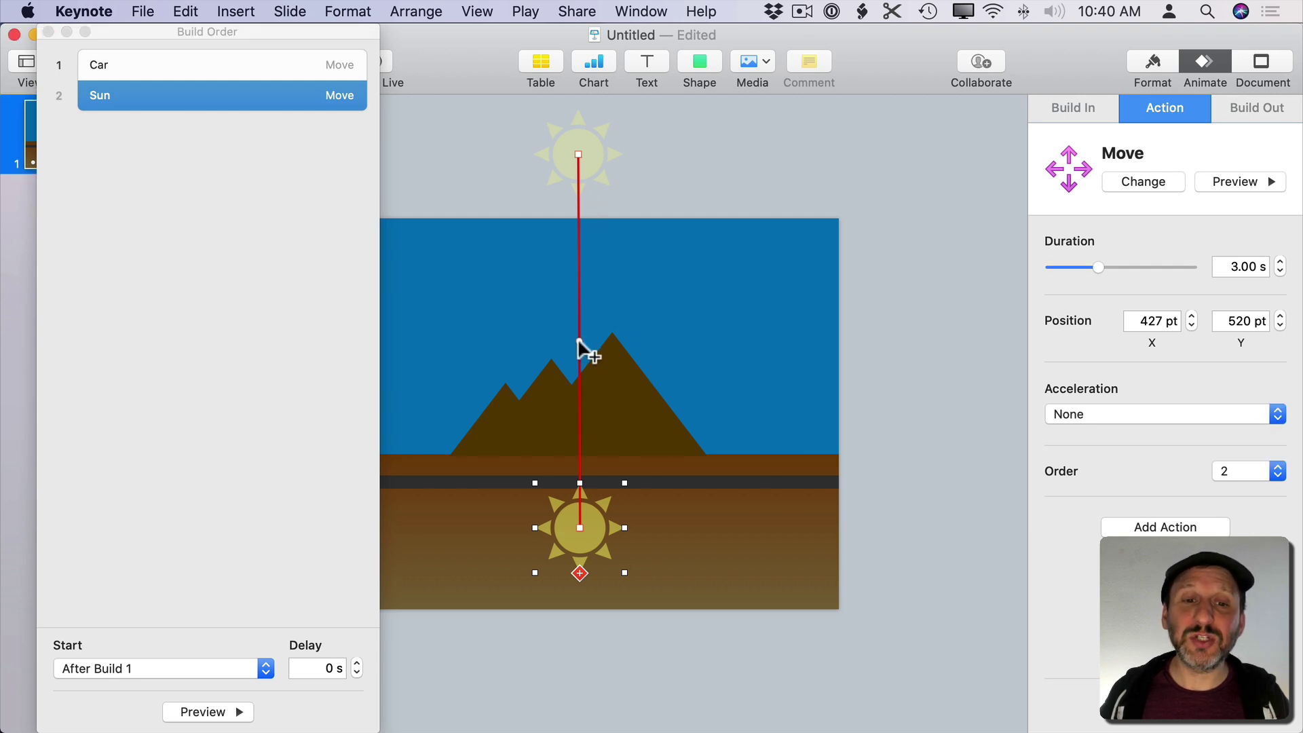
{"action": "left_click_drag", "start_coordinate": [576, 337], "coordinate": [663, 329]}
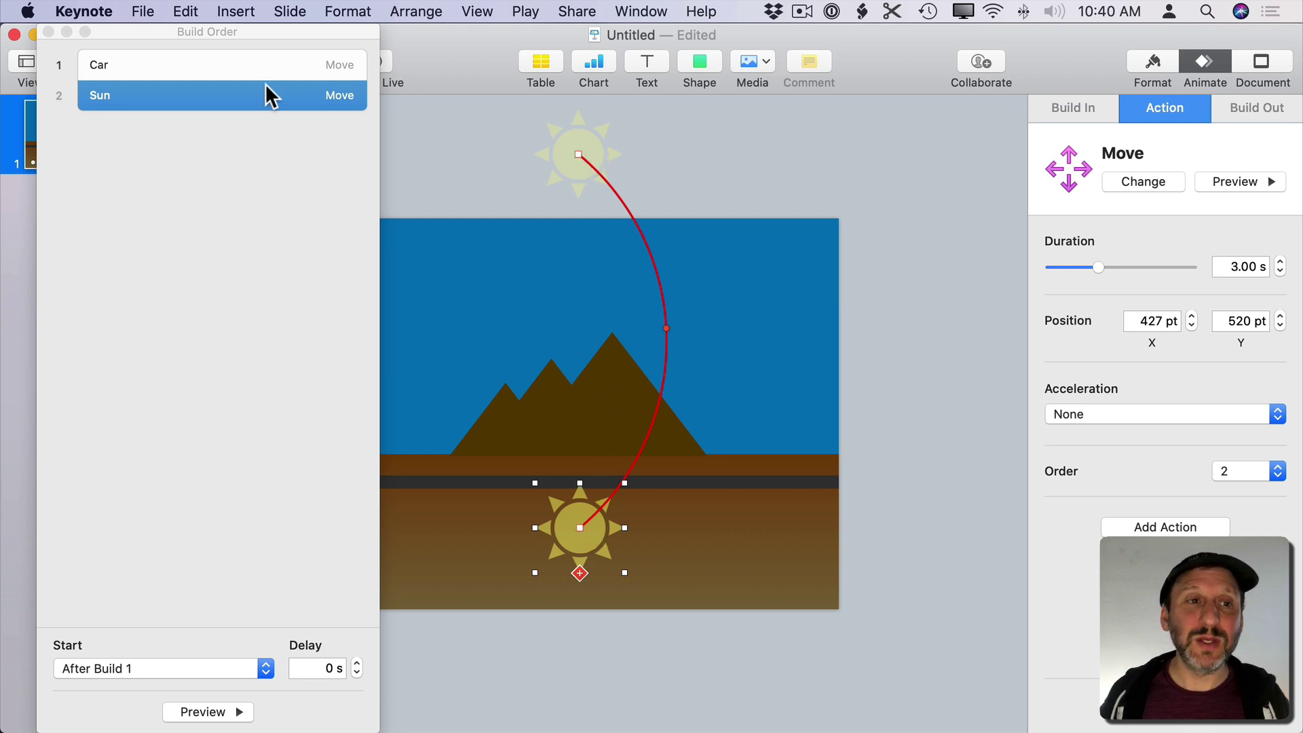
{"action": "left_click_drag", "start_coordinate": [314, 37], "coordinate": [81, 39]}
{"action": "left_click_drag", "start_coordinate": [581, 165], "coordinate": [371, 505]}
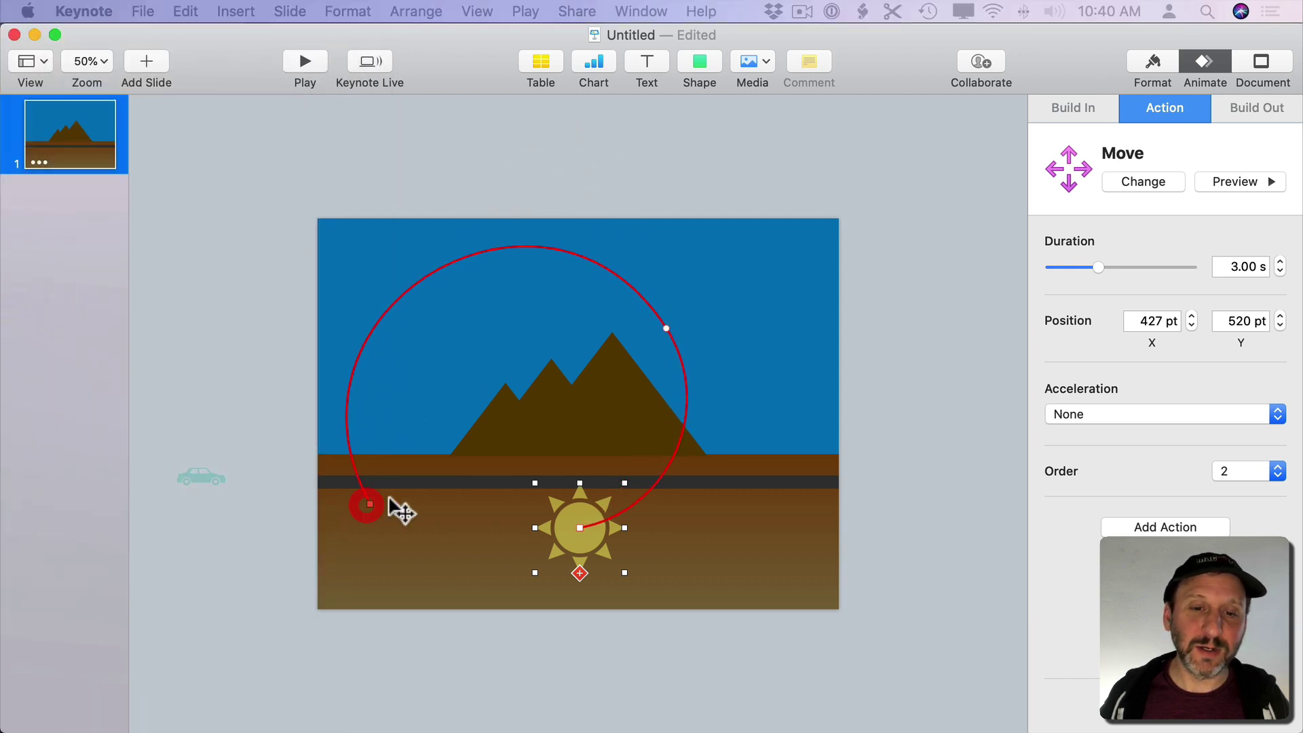
{"action": "left_click_drag", "start_coordinate": [579, 524], "coordinate": [790, 497]}
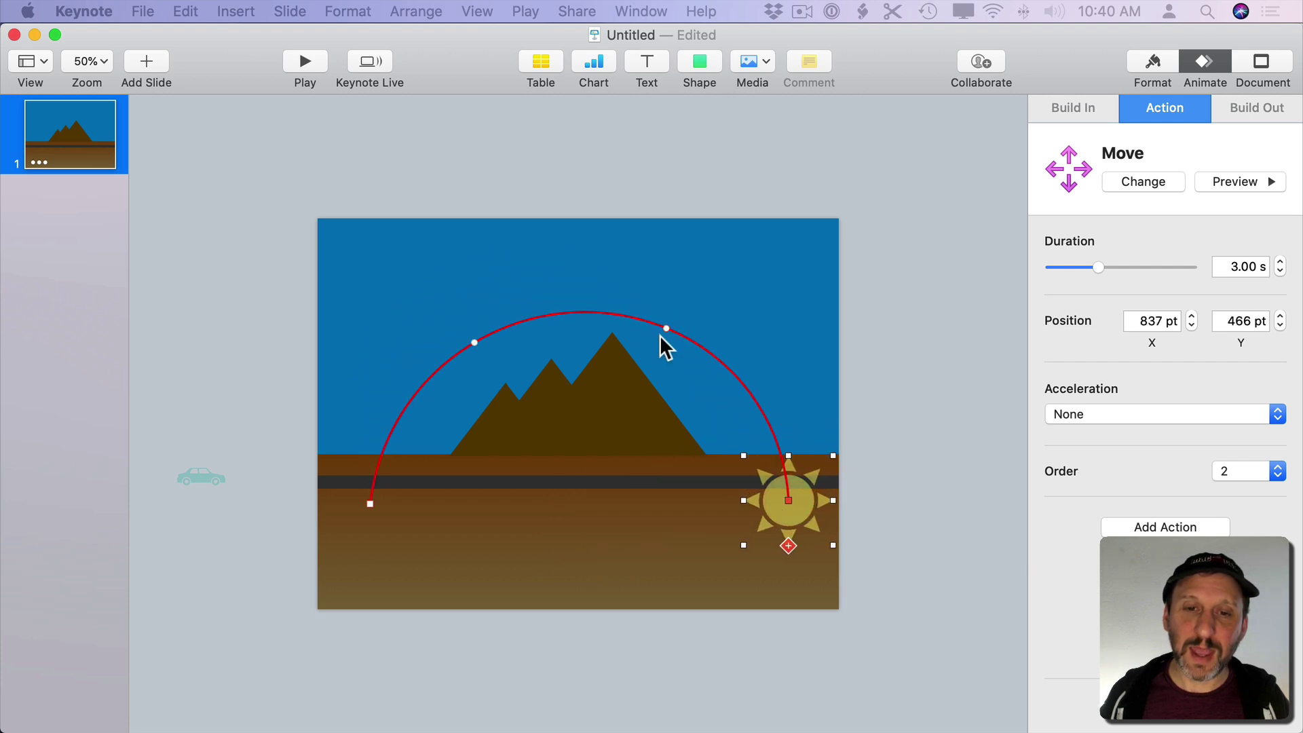
{"action": "left_click_drag", "start_coordinate": [652, 323], "coordinate": [577, 254]}
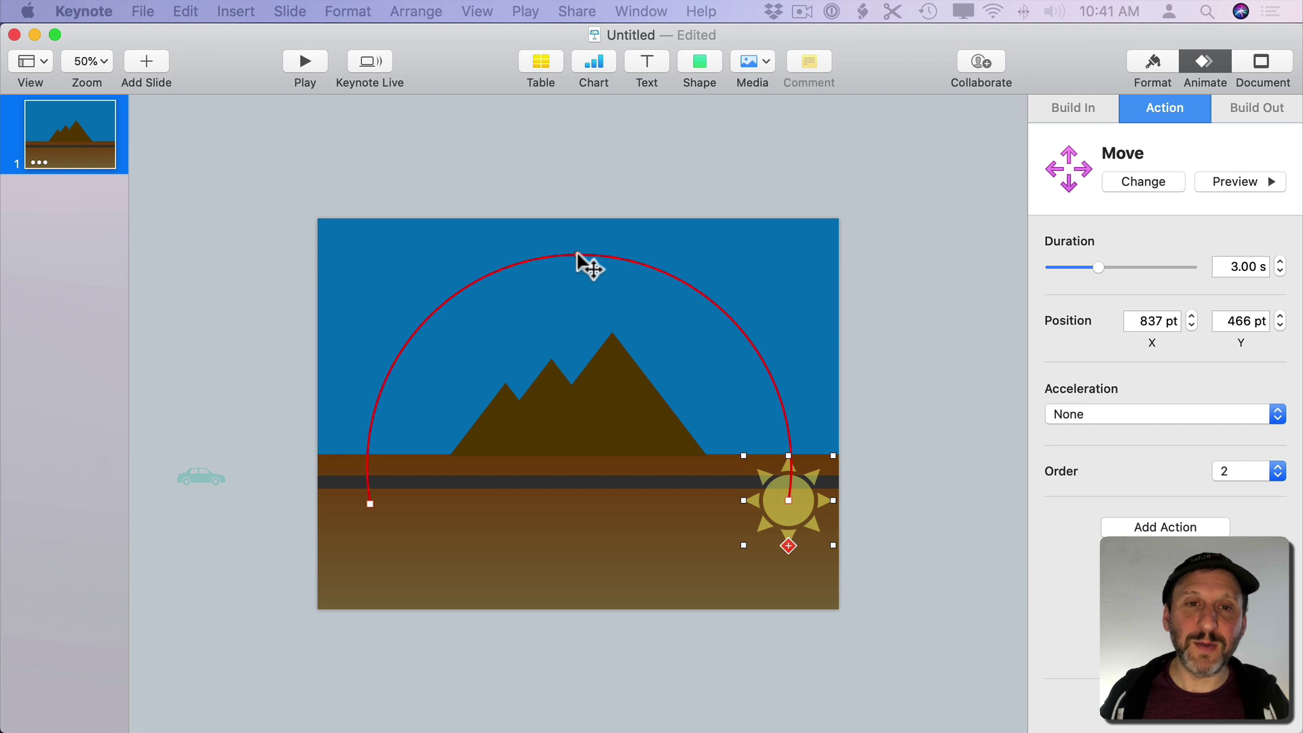
- Drag the red path's points into a wavy loop swinging left across the sky, then preview
{"action": "left_click", "coordinate": [1215, 181]}
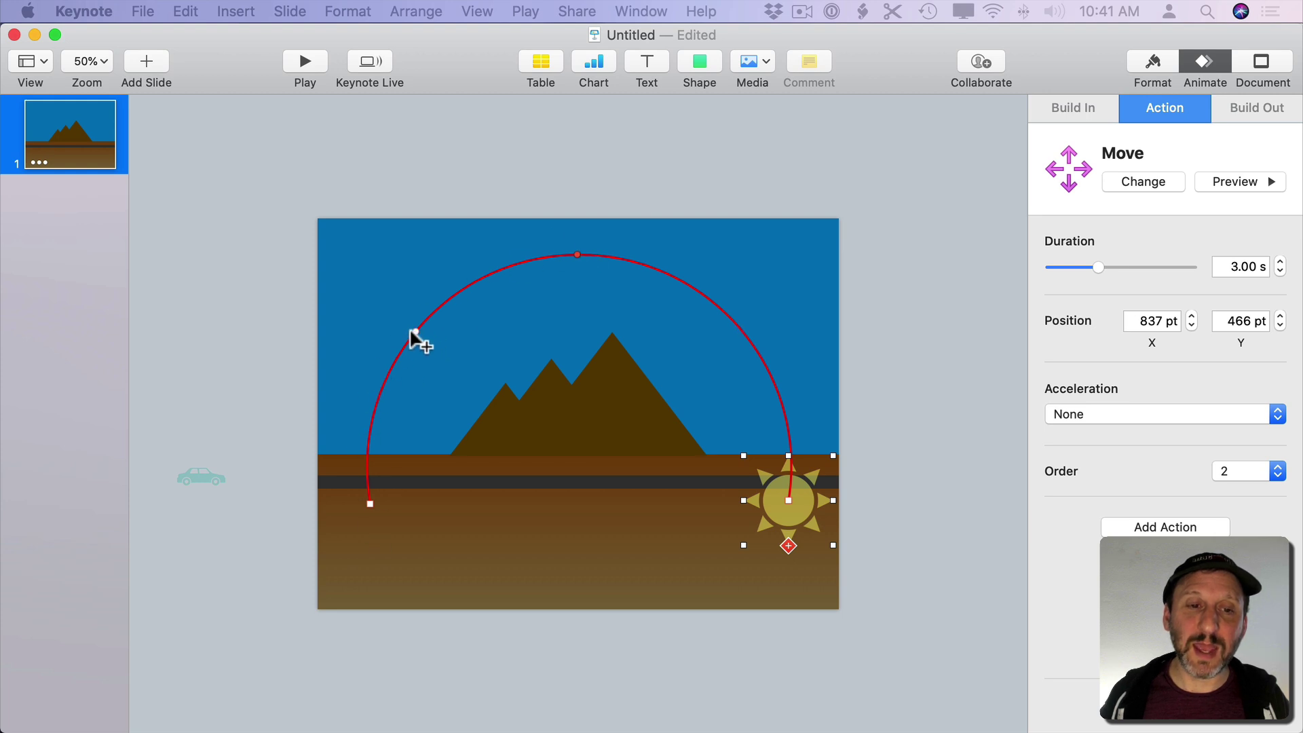
{"action": "left_click_drag", "start_coordinate": [414, 329], "coordinate": [459, 356]}
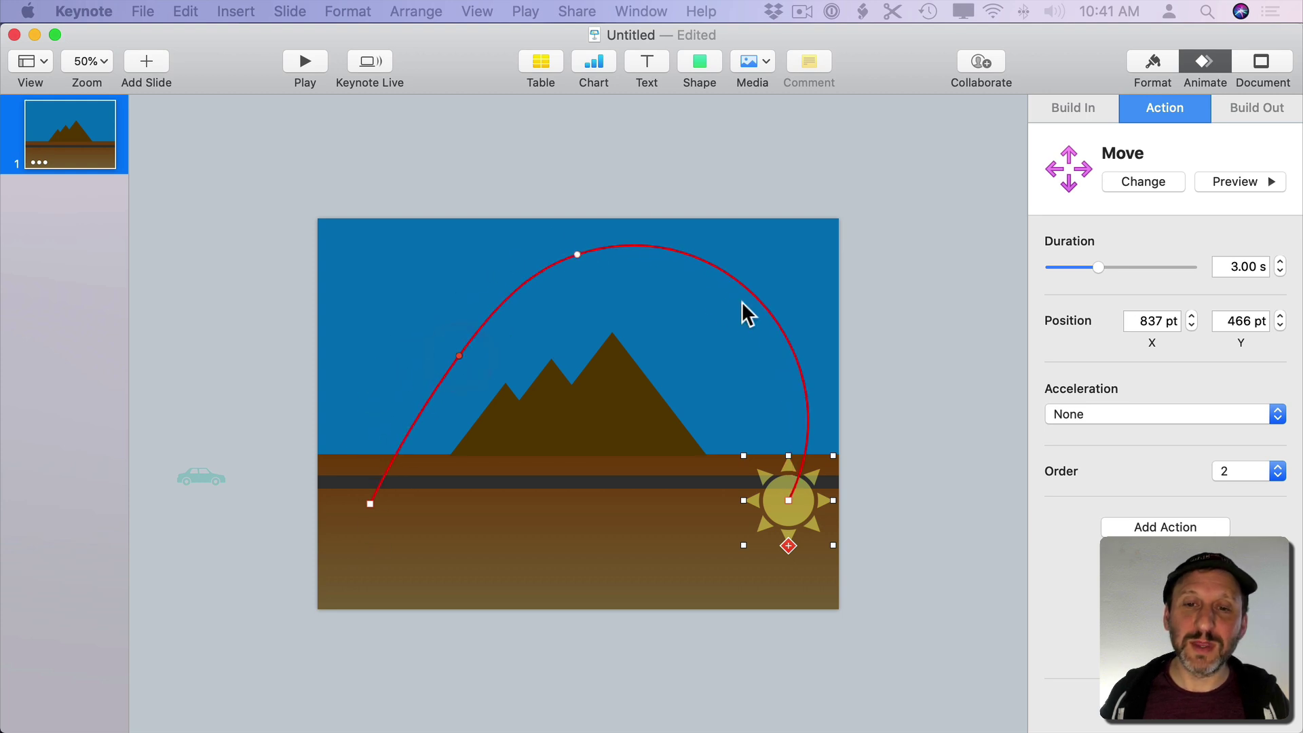
{"action": "left_click_drag", "start_coordinate": [764, 303], "coordinate": [718, 348]}
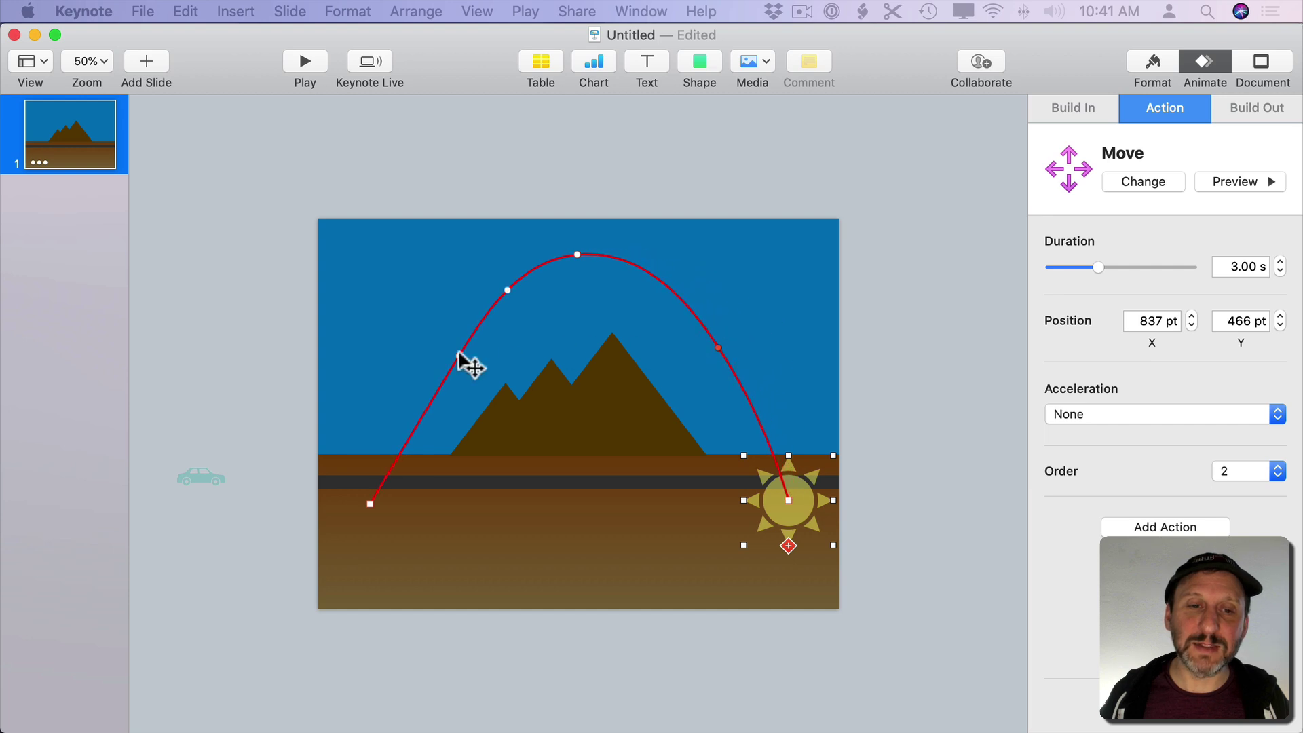
{"action": "left_click_drag", "start_coordinate": [459, 356], "coordinate": [380, 285]}
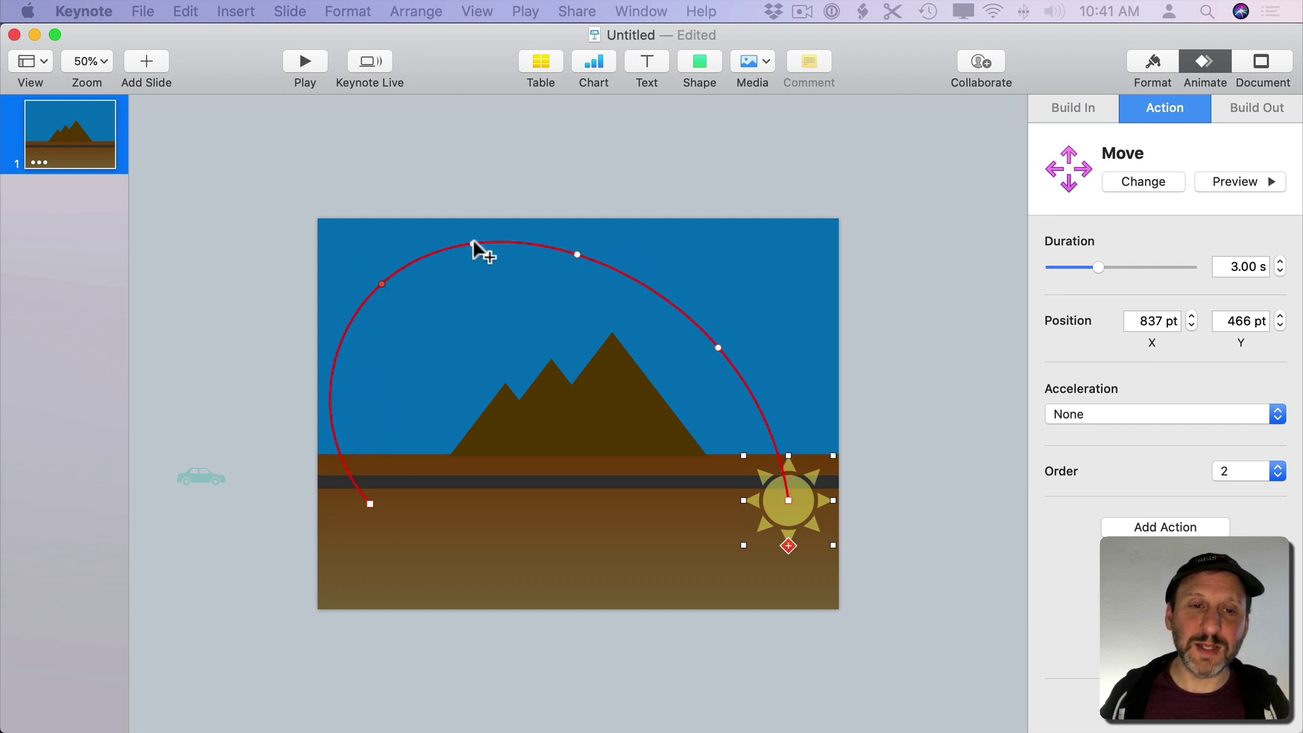
{"action": "left_click_drag", "start_coordinate": [479, 256], "coordinate": [489, 317]}
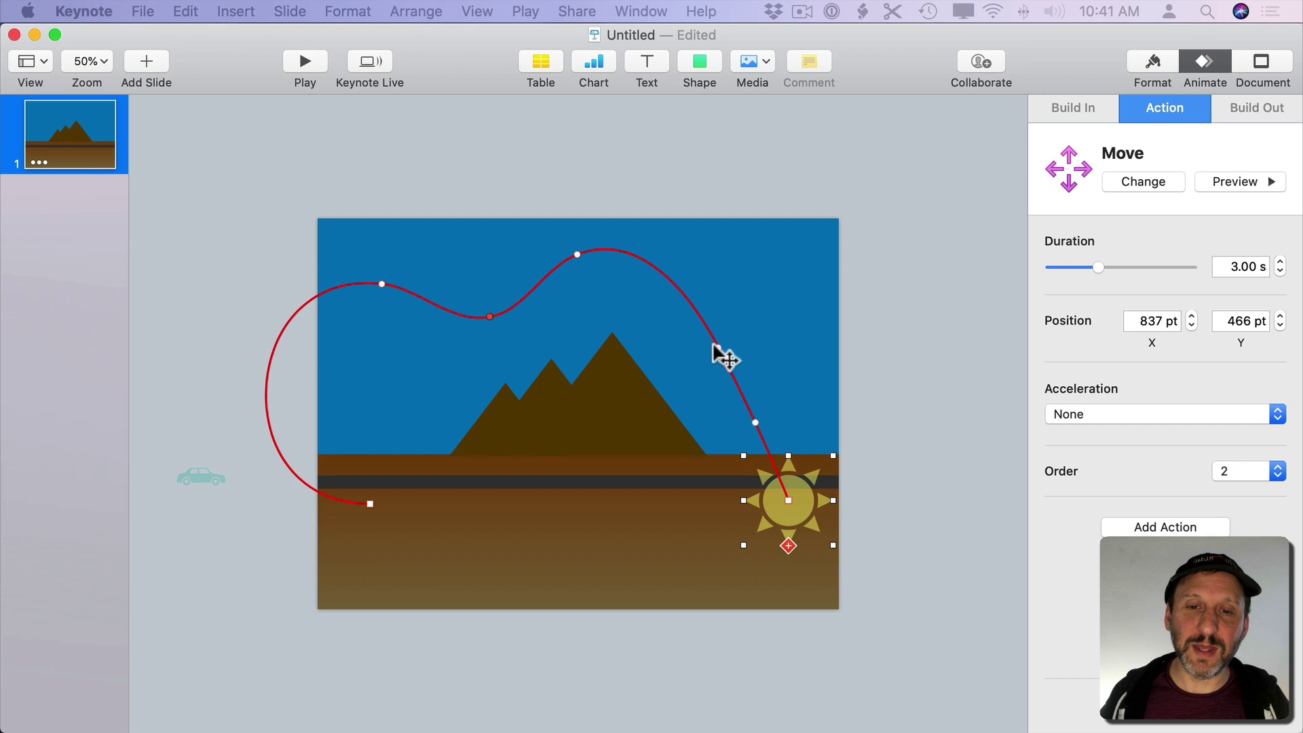
{"action": "left_click_drag", "start_coordinate": [663, 276], "coordinate": [755, 305]}
{"action": "left_click", "coordinate": [1247, 181]}
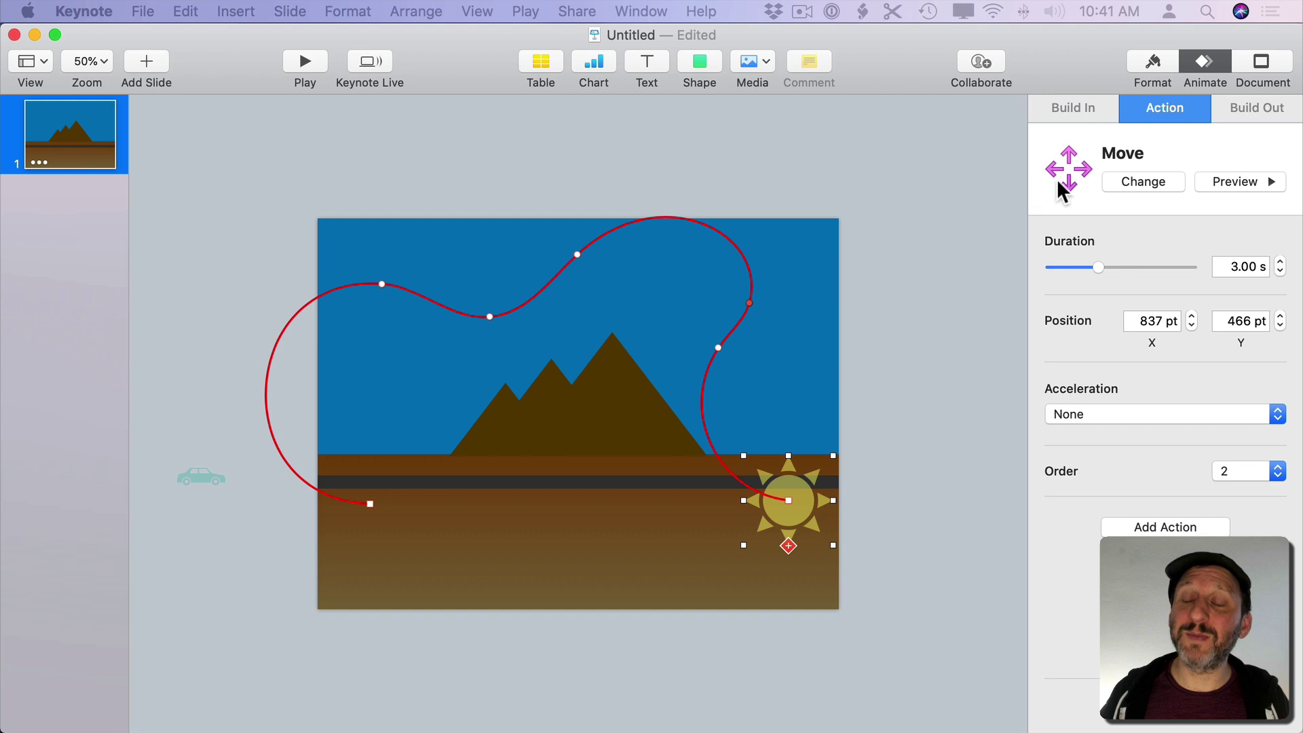
- Set the sun's action to None and move the sun into the upper-left sky
{"action": "left_click", "coordinate": [1140, 181]}
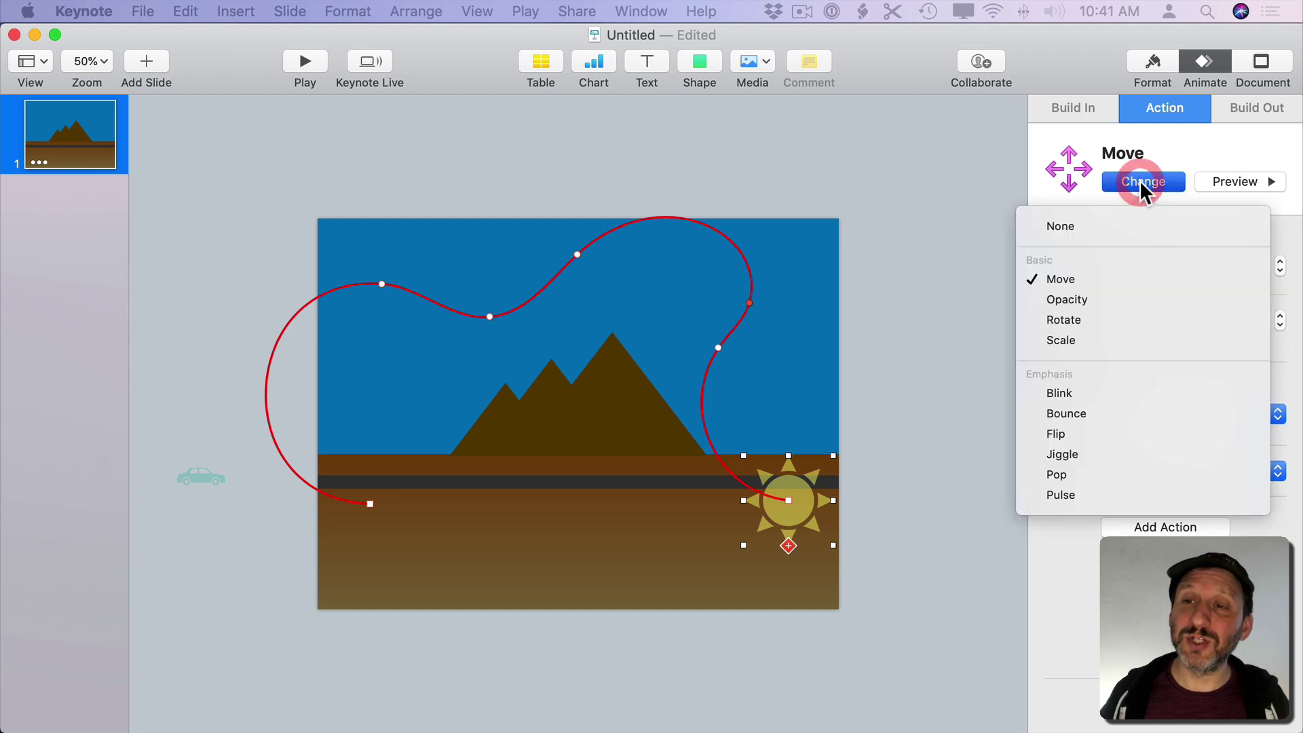
{"action": "left_click", "coordinate": [1060, 224]}
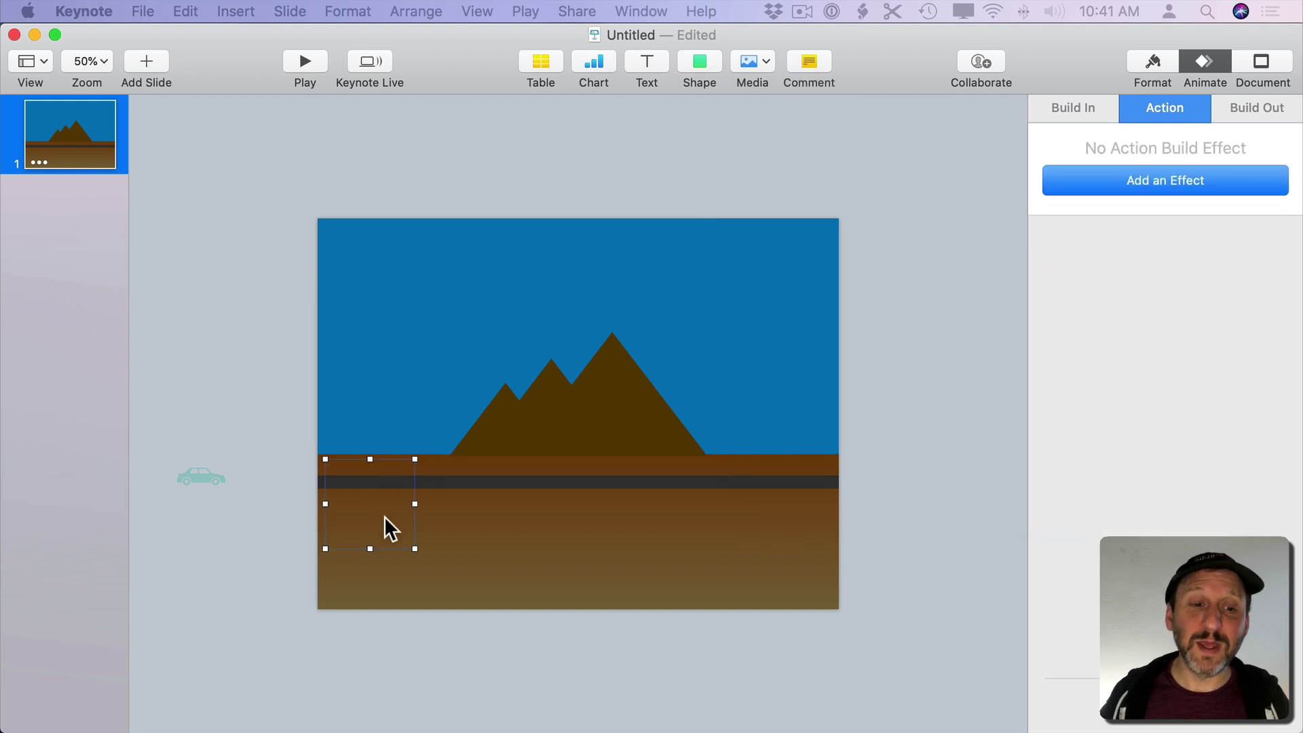
{"action": "key", "text": "shift+Left"}
{"action": "key", "text": "shift+Left"}
{"action": "key", "text": "shift+Left"}
{"action": "key", "text": "shift+Left"}
{"action": "key", "text": "shift+Left"}
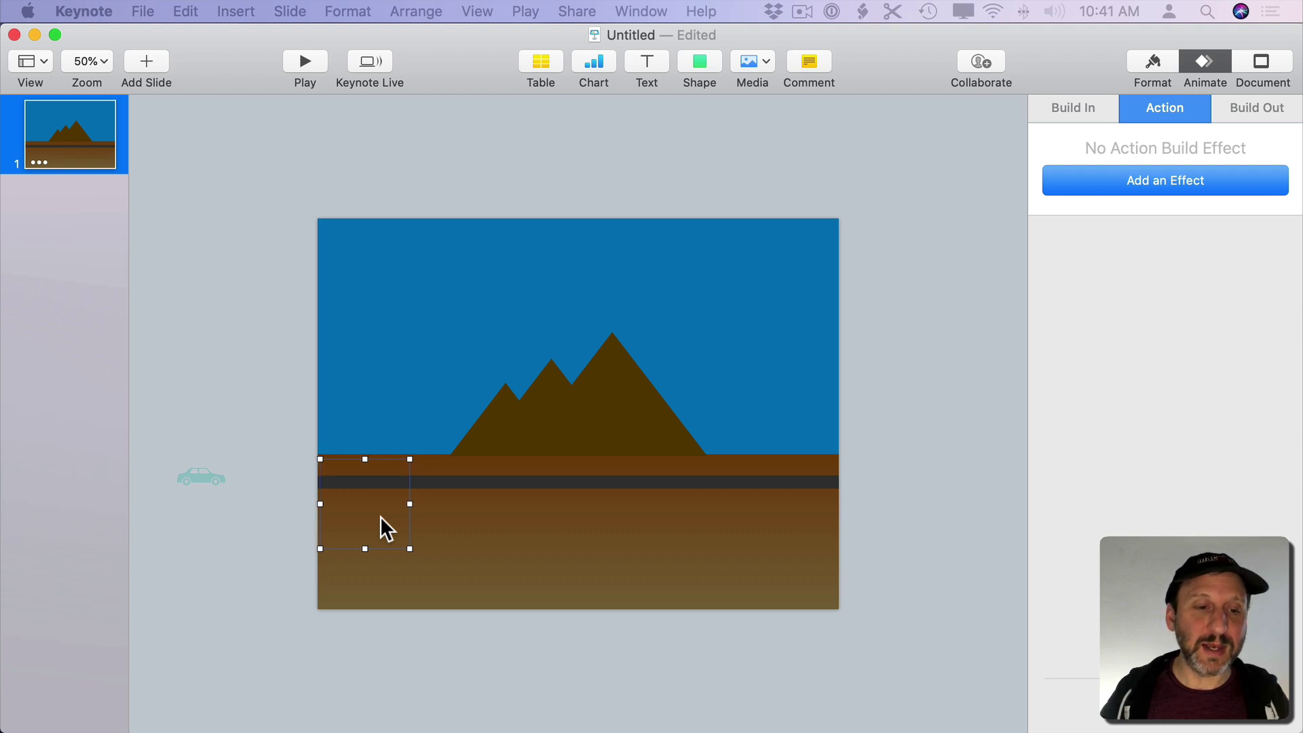
{"action": "left_click_drag", "start_coordinate": [319, 502], "coordinate": [364, 276]}
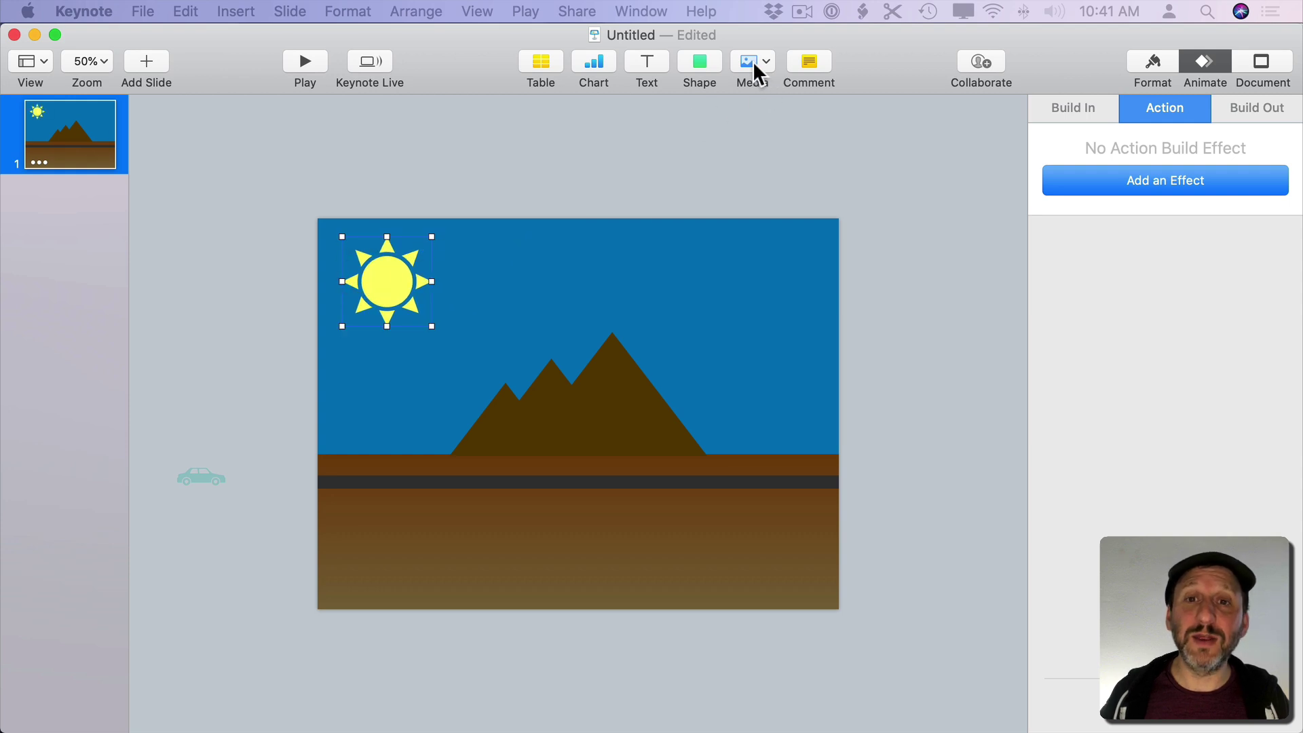
- Draw a zigzag pen line from the lower left, through the sky, down to the lower right
{"action": "left_click", "coordinate": [709, 62]}
{"action": "left_click", "coordinate": [900, 106]}
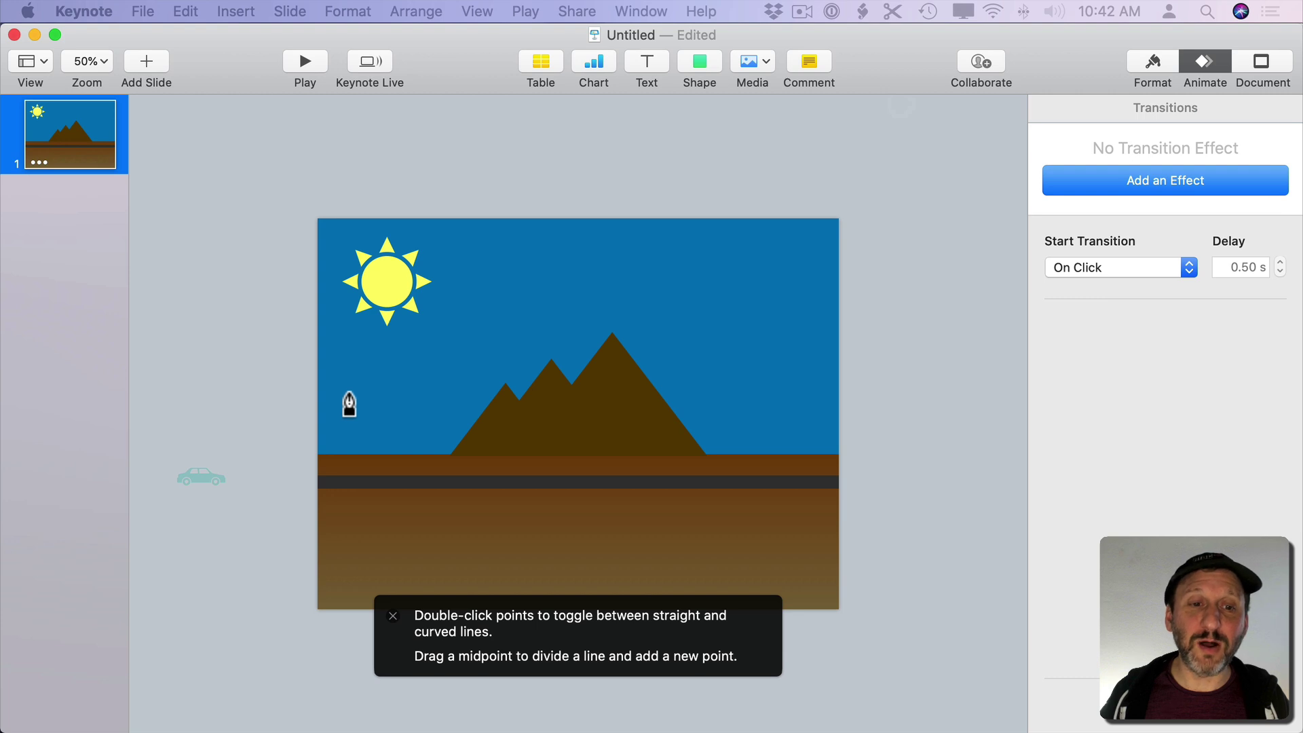
{"action": "left_click", "coordinate": [350, 549]}
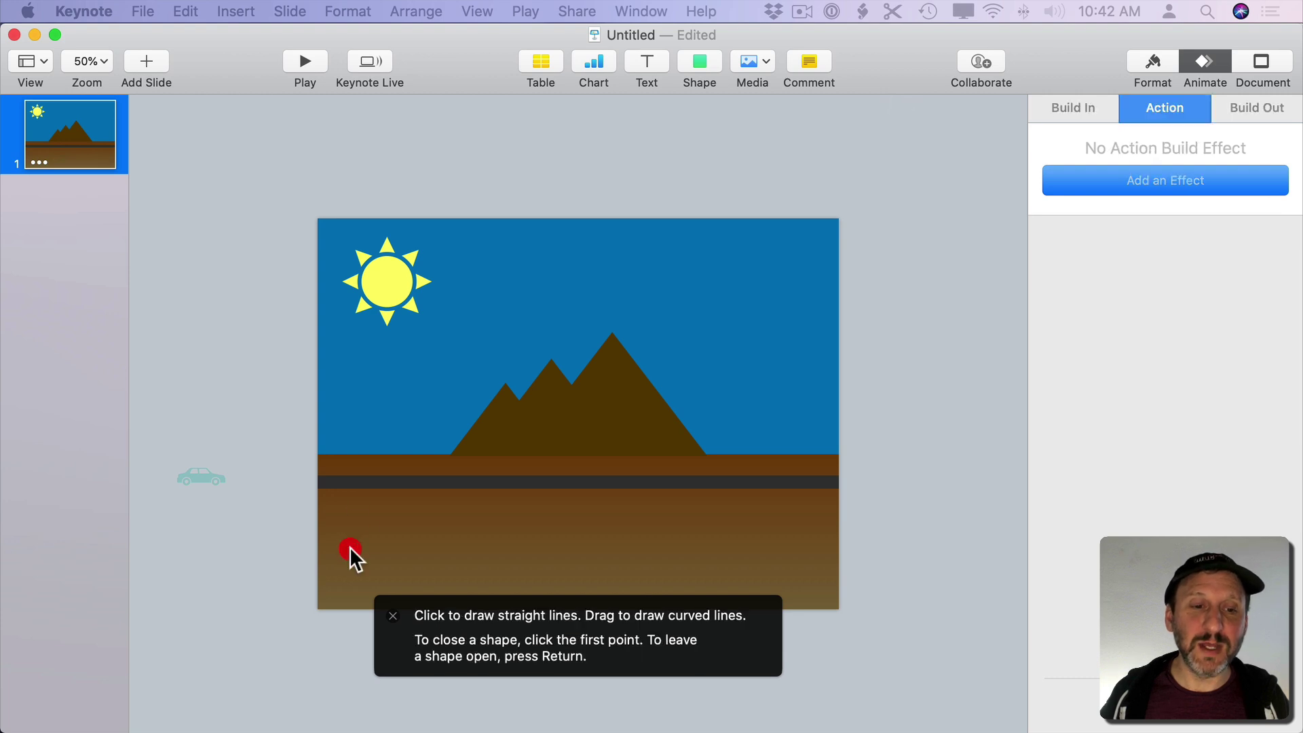
{"action": "left_click", "coordinate": [427, 342]}
{"action": "left_click", "coordinate": [569, 270]}
{"action": "left_click", "coordinate": [720, 268]}
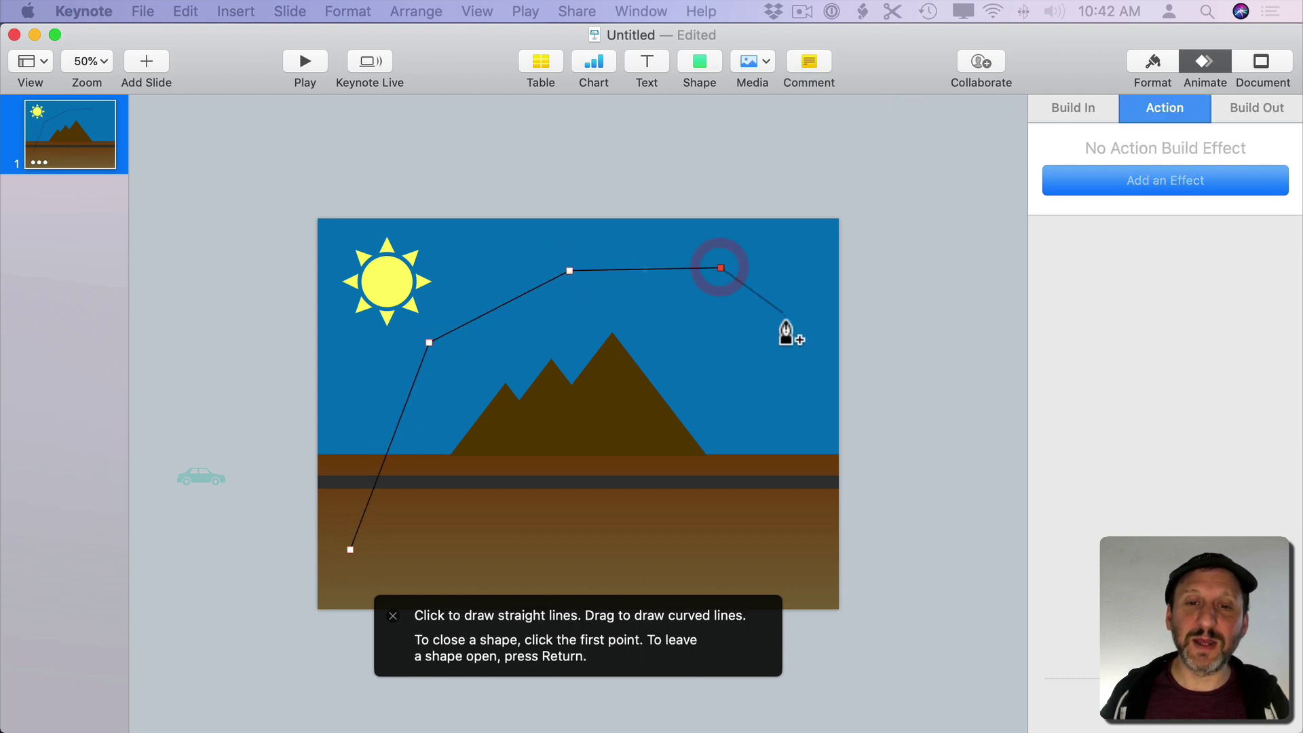
{"action": "left_click", "coordinate": [794, 340]}
{"action": "left_click", "coordinate": [615, 323]}
{"action": "left_click", "coordinate": [479, 277]}
{"action": "left_click", "coordinate": [606, 243]}
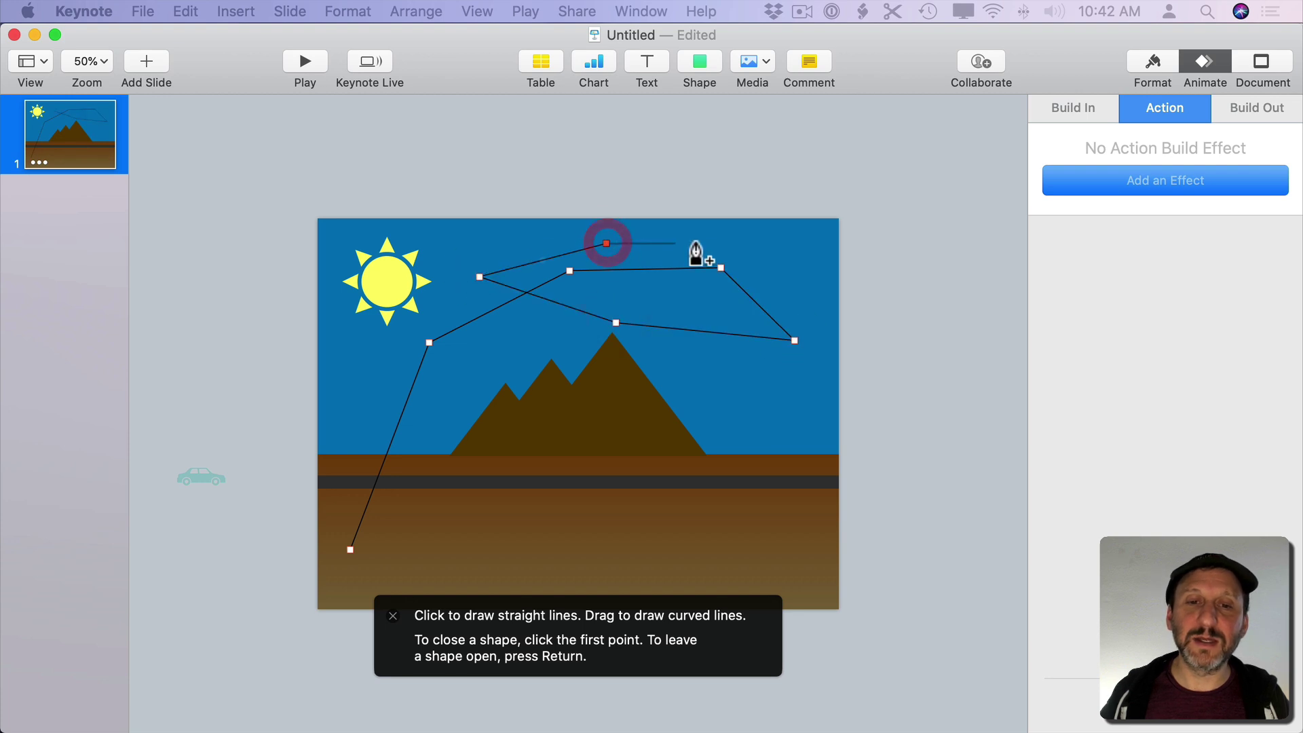
{"action": "left_click", "coordinate": [712, 246]}
{"action": "left_click", "coordinate": [749, 358]}
{"action": "left_click", "coordinate": [772, 441]}
{"action": "left_click", "coordinate": [771, 532]}
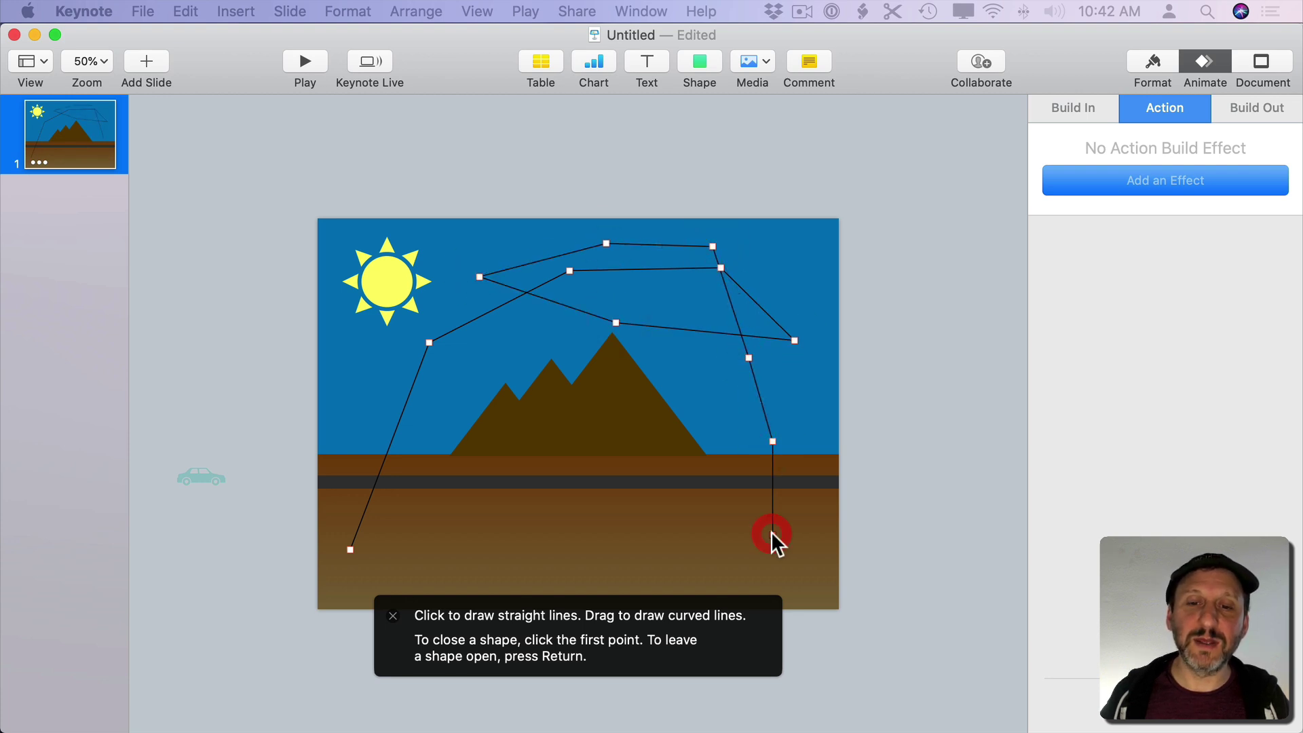
- Finish the zigzag line, then select both the sun and the line
{"action": "left_click", "coordinate": [770, 533]}
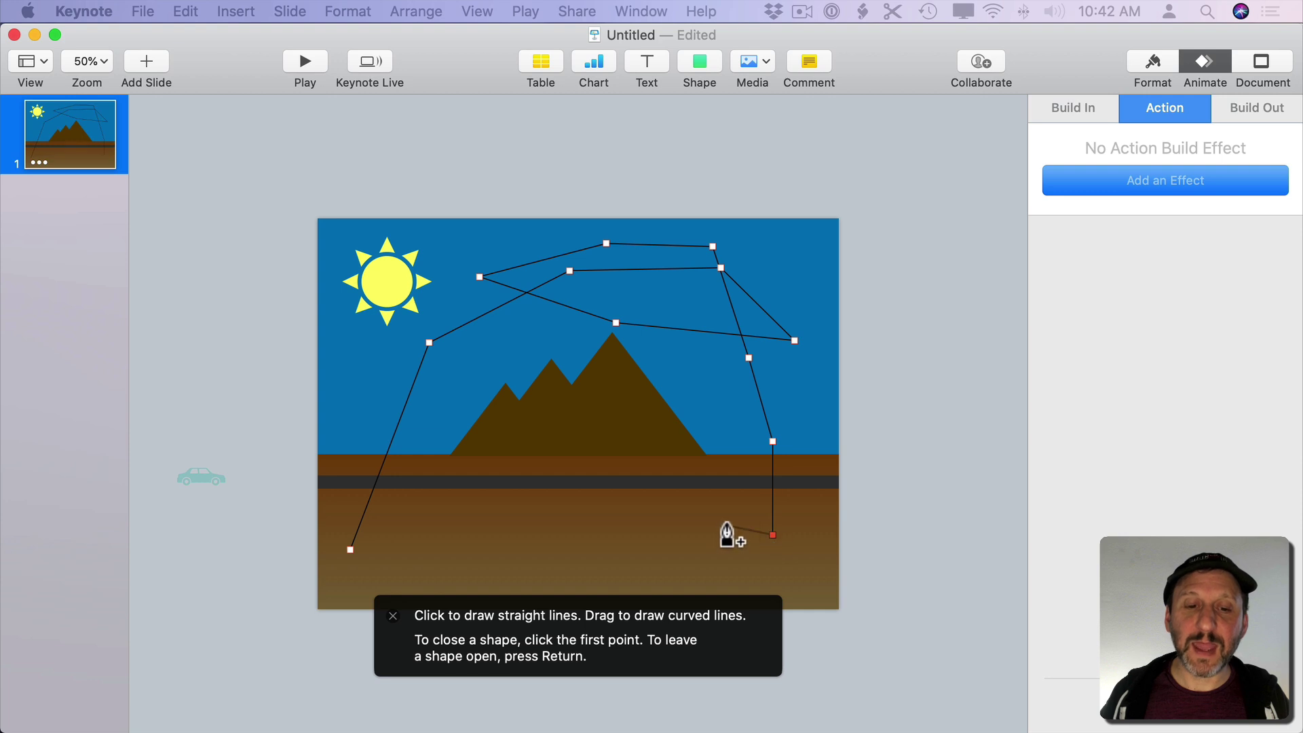
{"action": "left_click", "coordinate": [772, 534]}
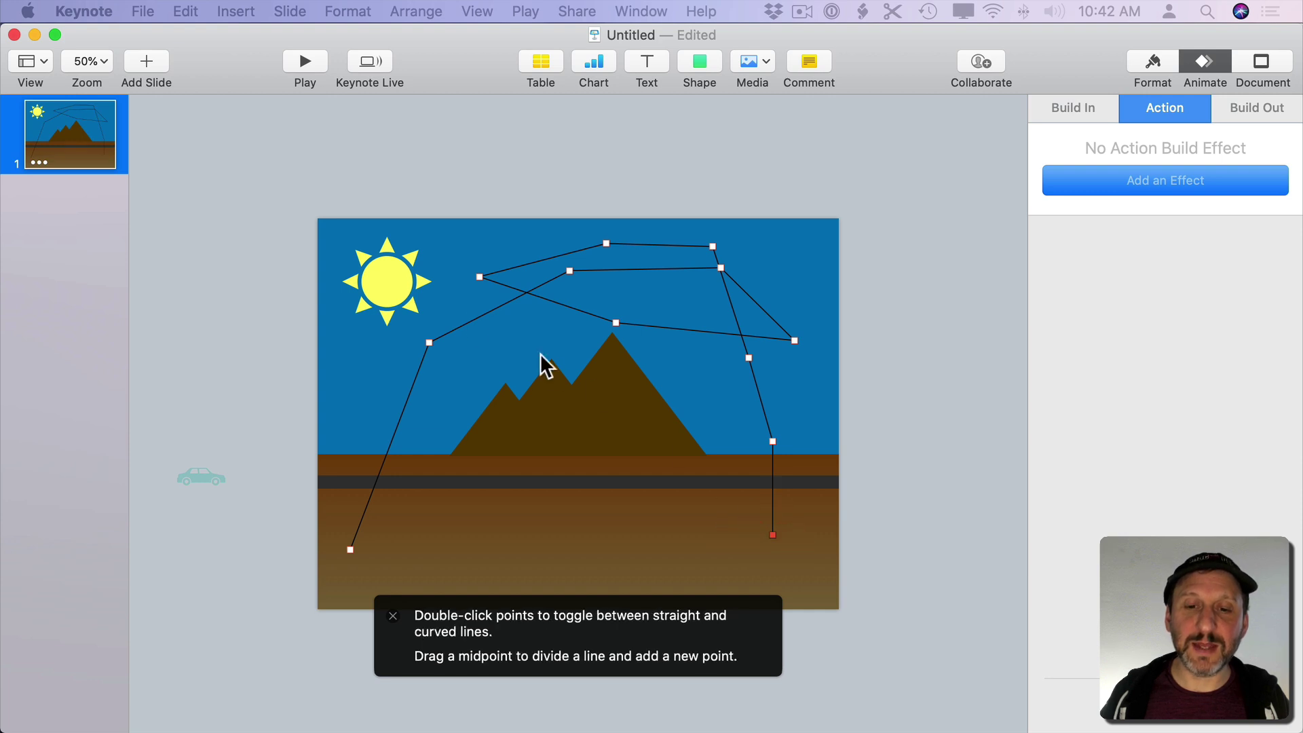
{"action": "left_click", "coordinate": [369, 293]}
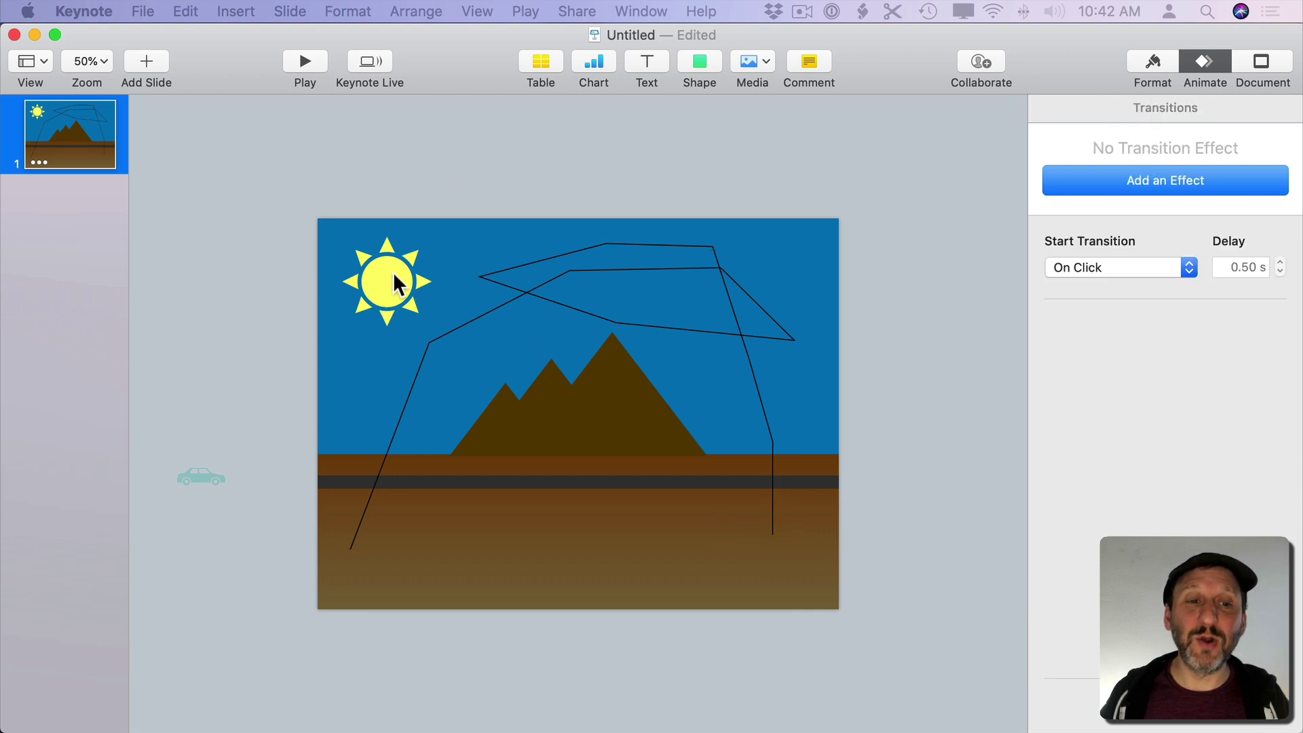
{"action": "left_click", "coordinate": [394, 273]}
{"action": "left_click", "coordinate": [550, 256], "text": "shift"}
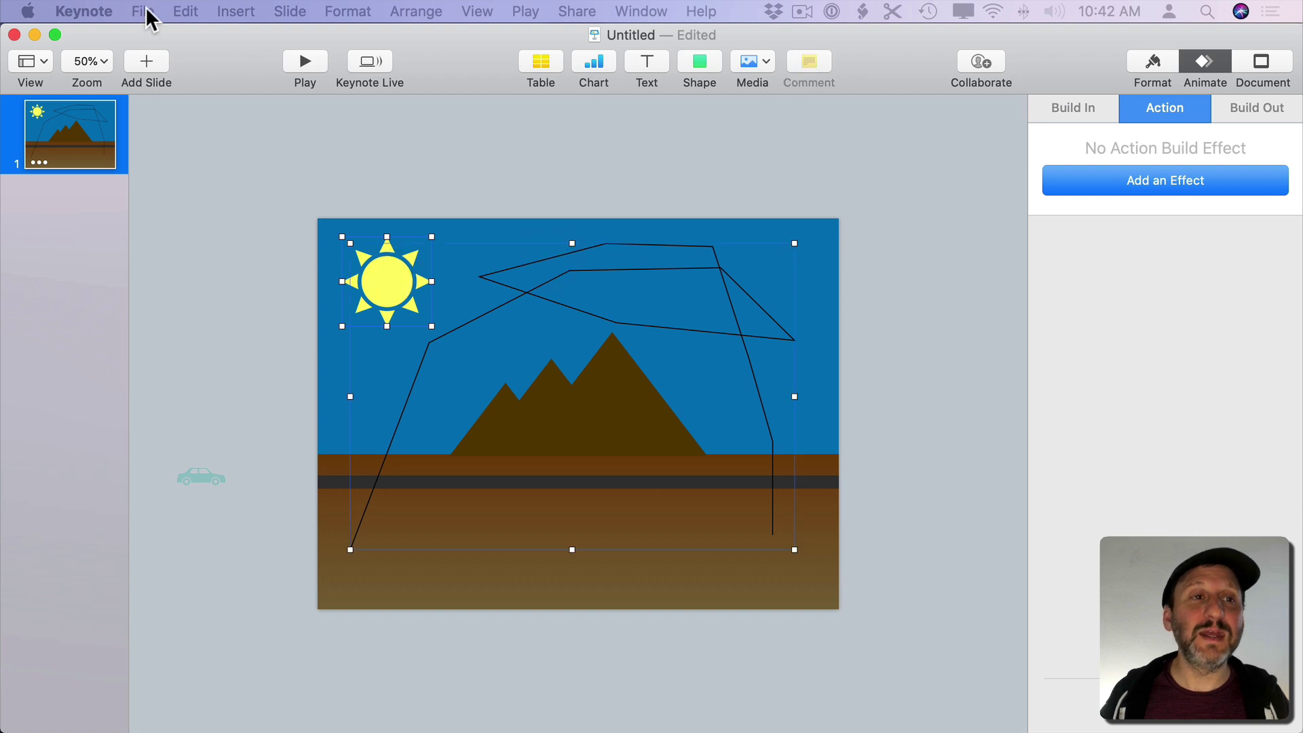
- Use Make Motion Path from Shape to send the sun along the zigzag line, then preview
{"action": "left_click", "coordinate": [350, 12]}
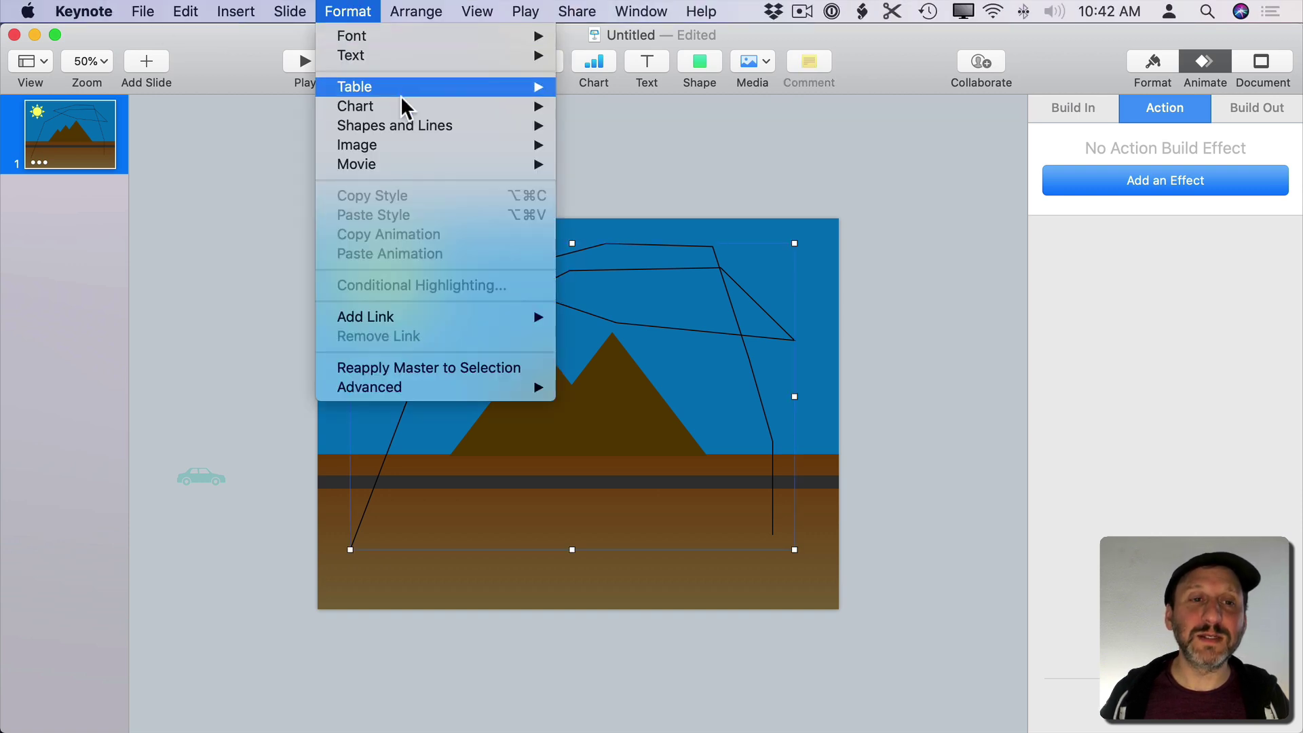
{"action": "mouse_move", "coordinate": [401, 122]}
{"action": "left_click", "coordinate": [650, 145]}
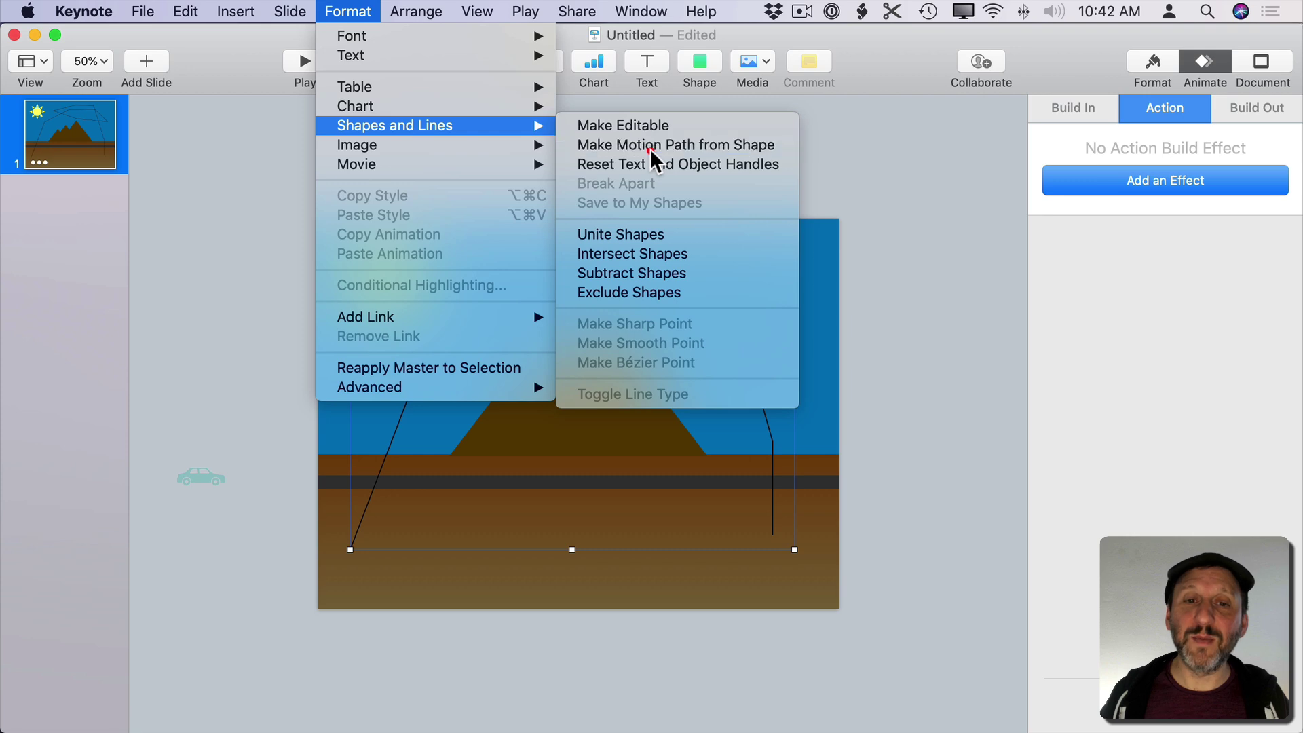
{"action": "left_click", "coordinate": [610, 242]}
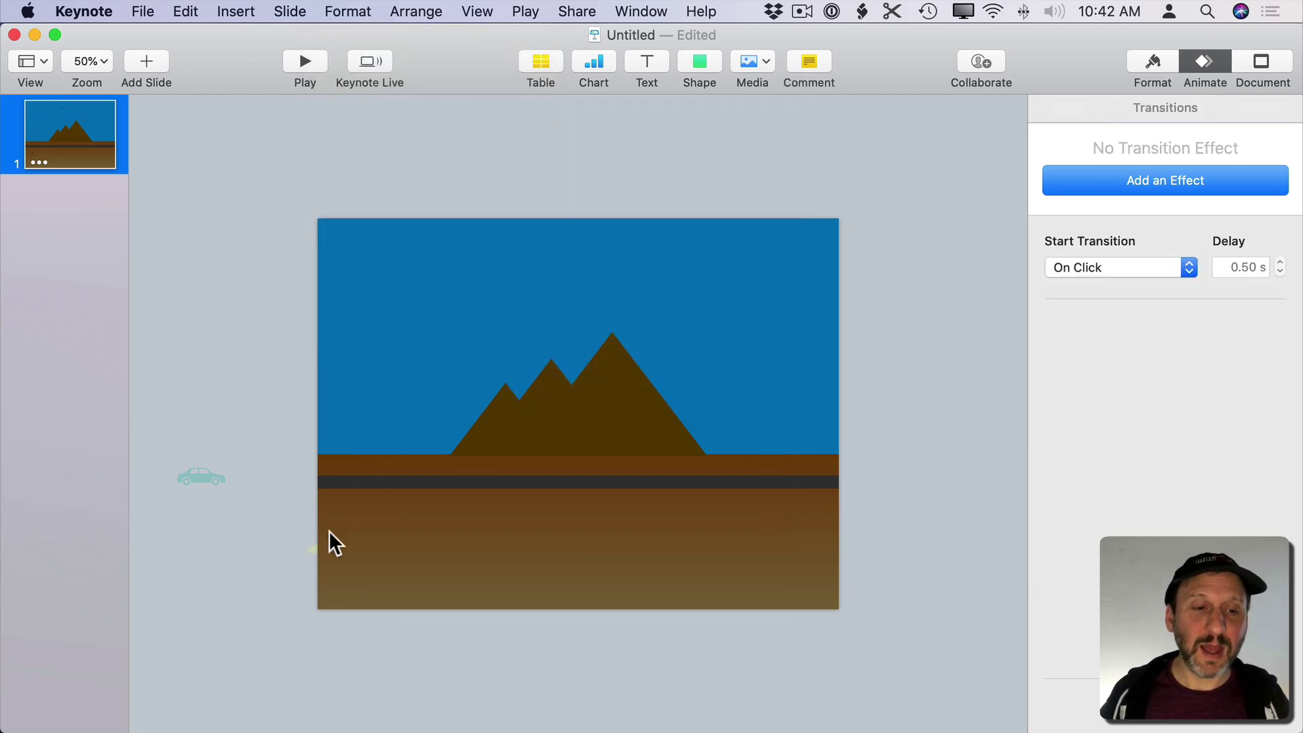
{"action": "left_click", "coordinate": [308, 549]}
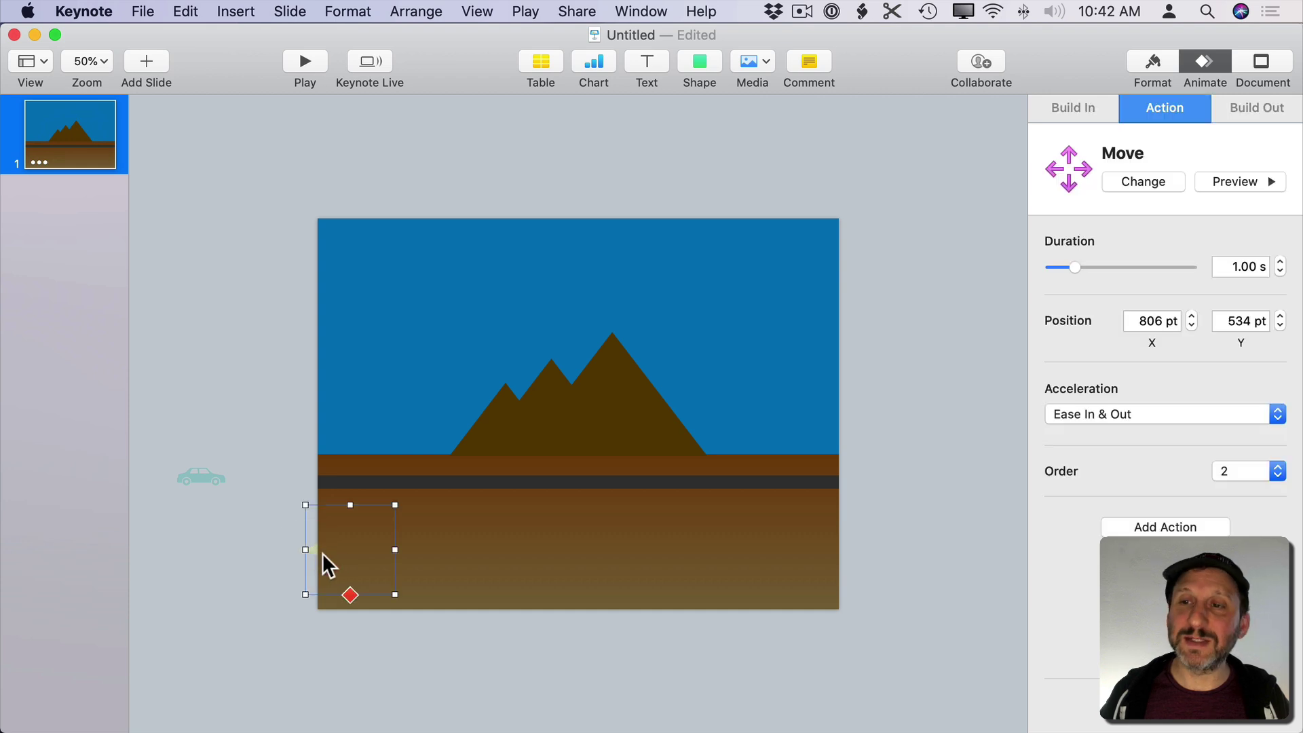
{"action": "left_click", "coordinate": [350, 595]}
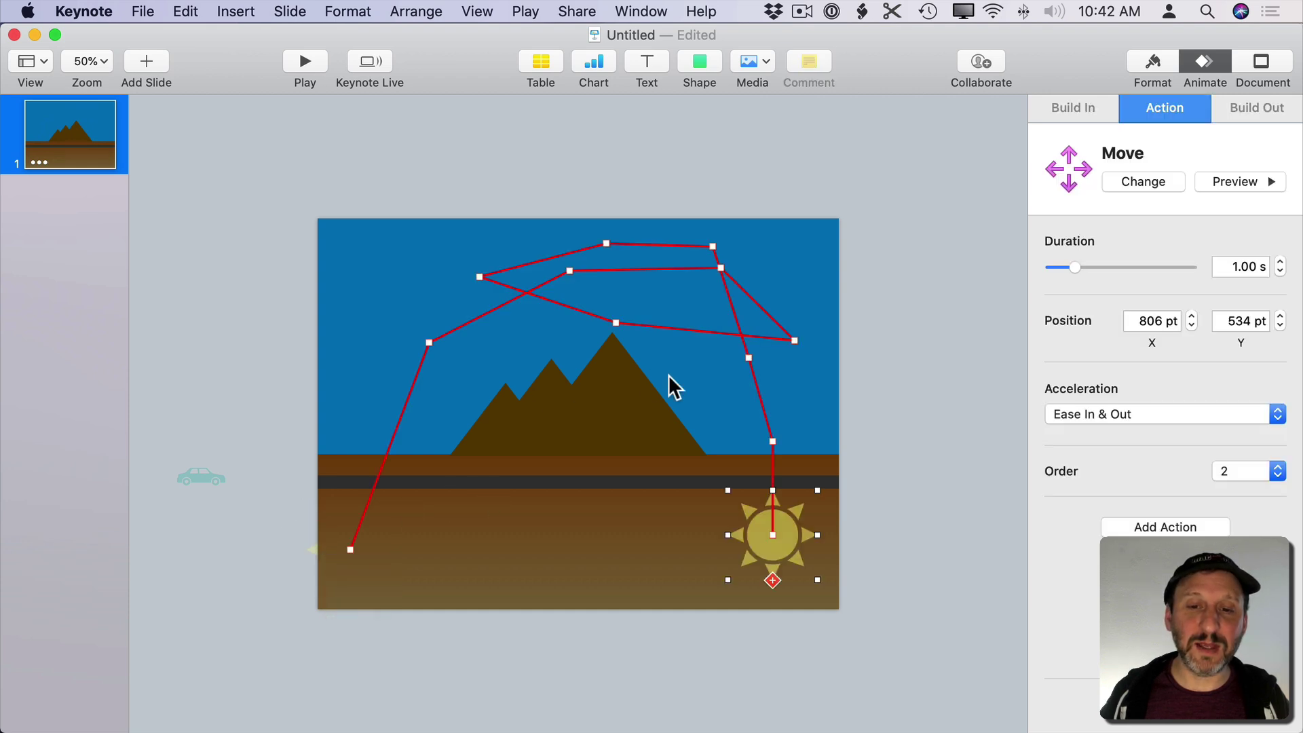
{"action": "left_click", "coordinate": [1213, 184]}
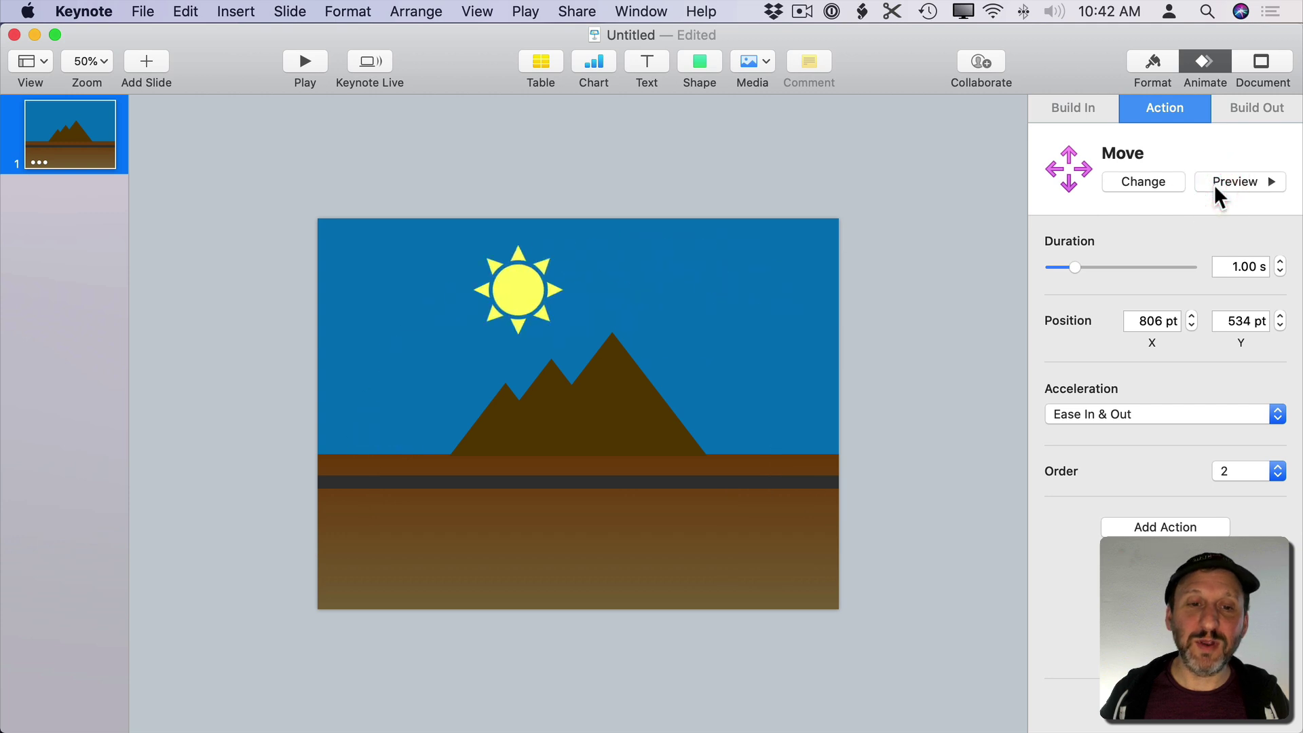
{"action": "left_click", "coordinate": [768, 276]}
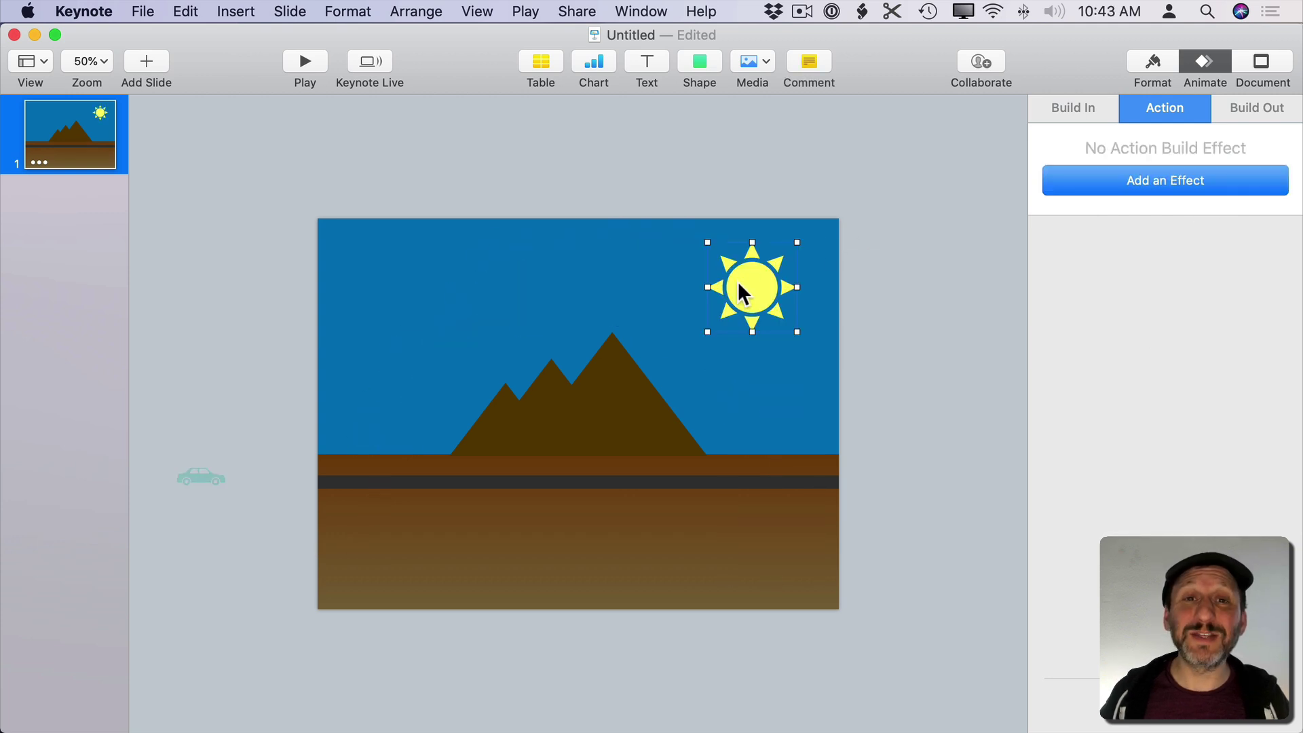
- Add a clockwise Rotate action with 10 rotations to the sun and preview it
{"action": "left_click", "coordinate": [1152, 180]}
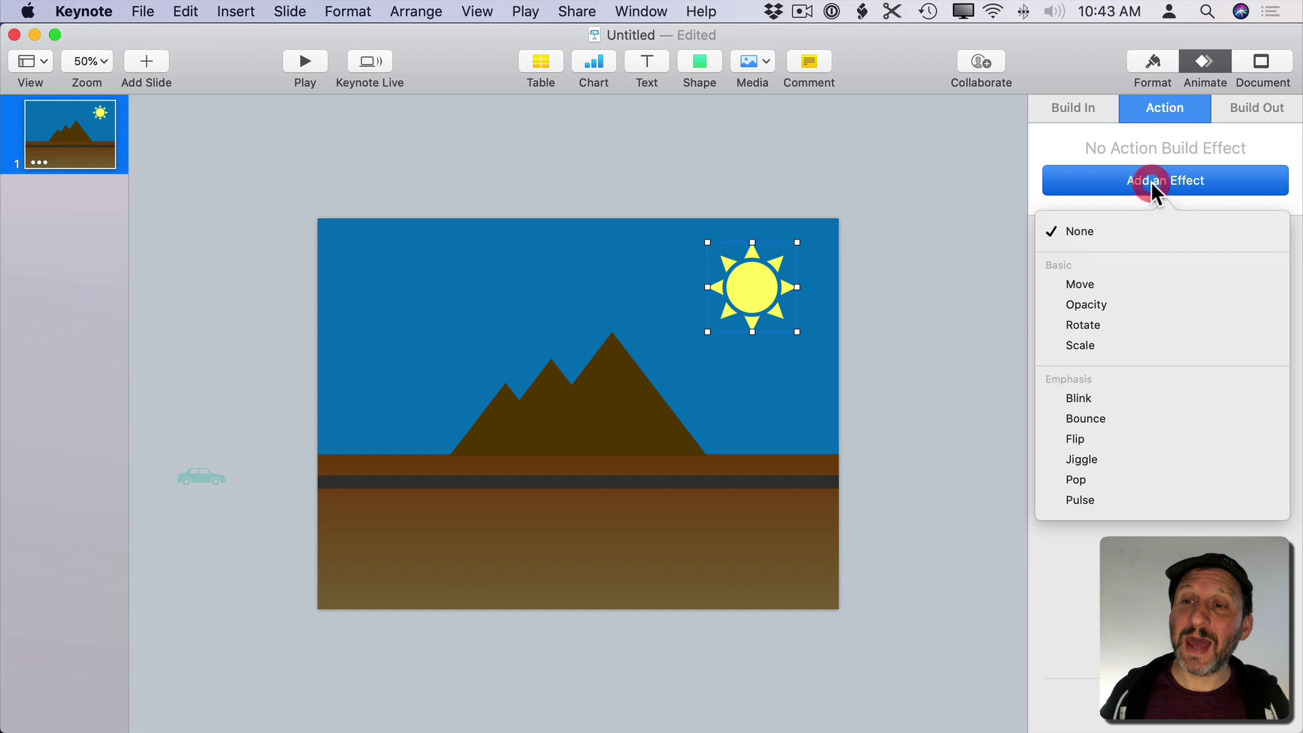
{"action": "left_click", "coordinate": [1092, 324]}
{"action": "left_click", "coordinate": [1105, 301]}
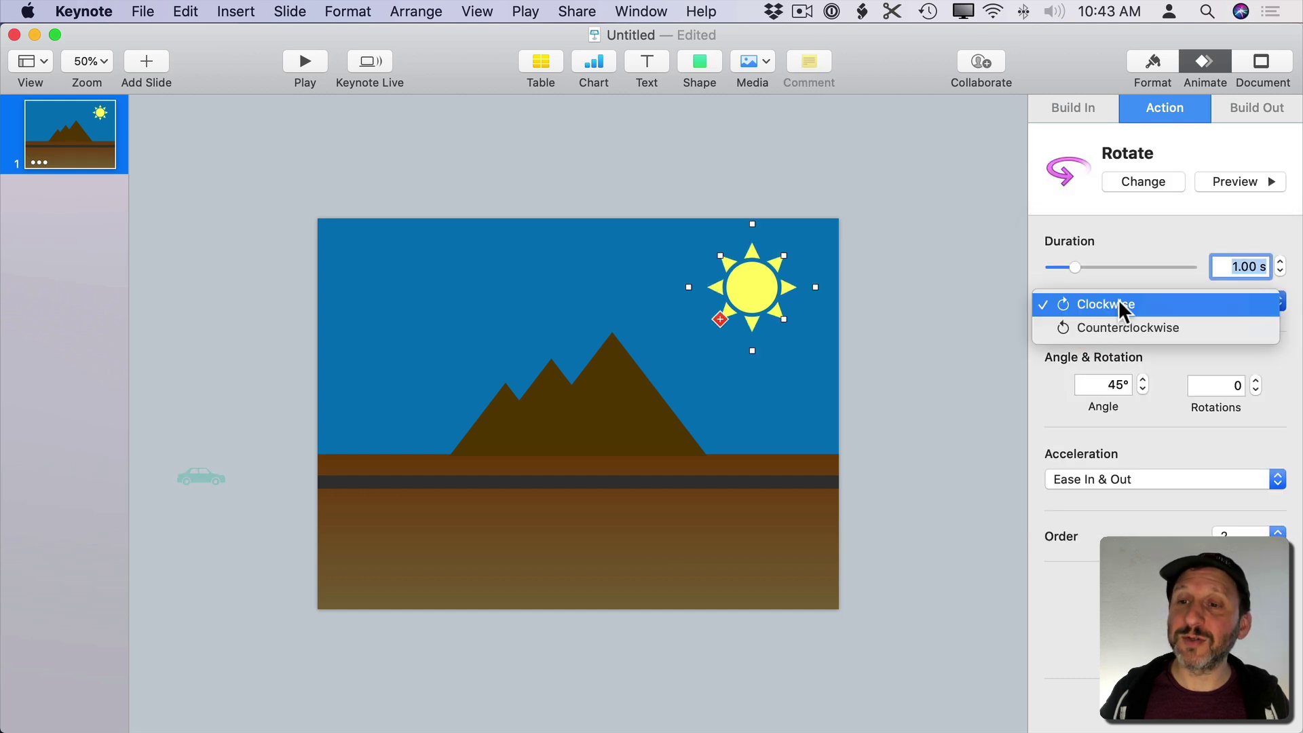
{"action": "left_click", "coordinate": [1125, 210]}
{"action": "left_click", "coordinate": [1110, 387]}
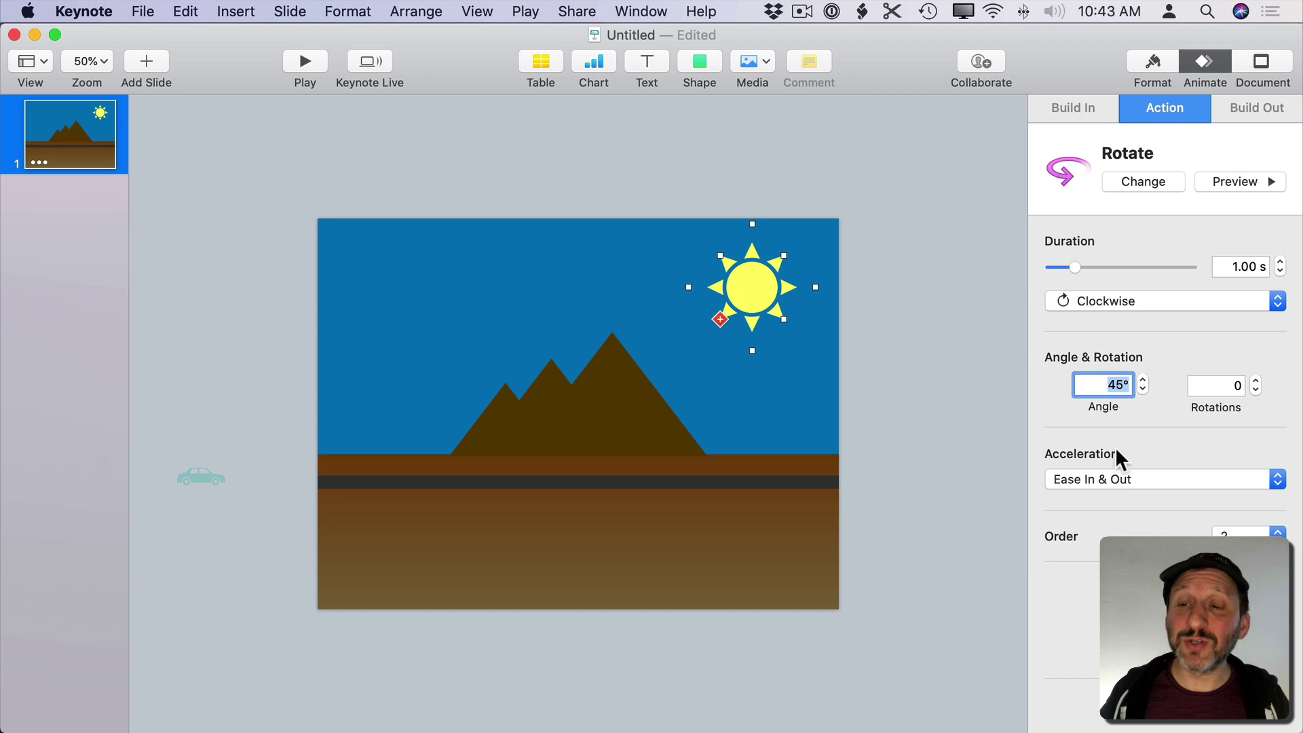
{"action": "left_click", "coordinate": [1215, 385]}
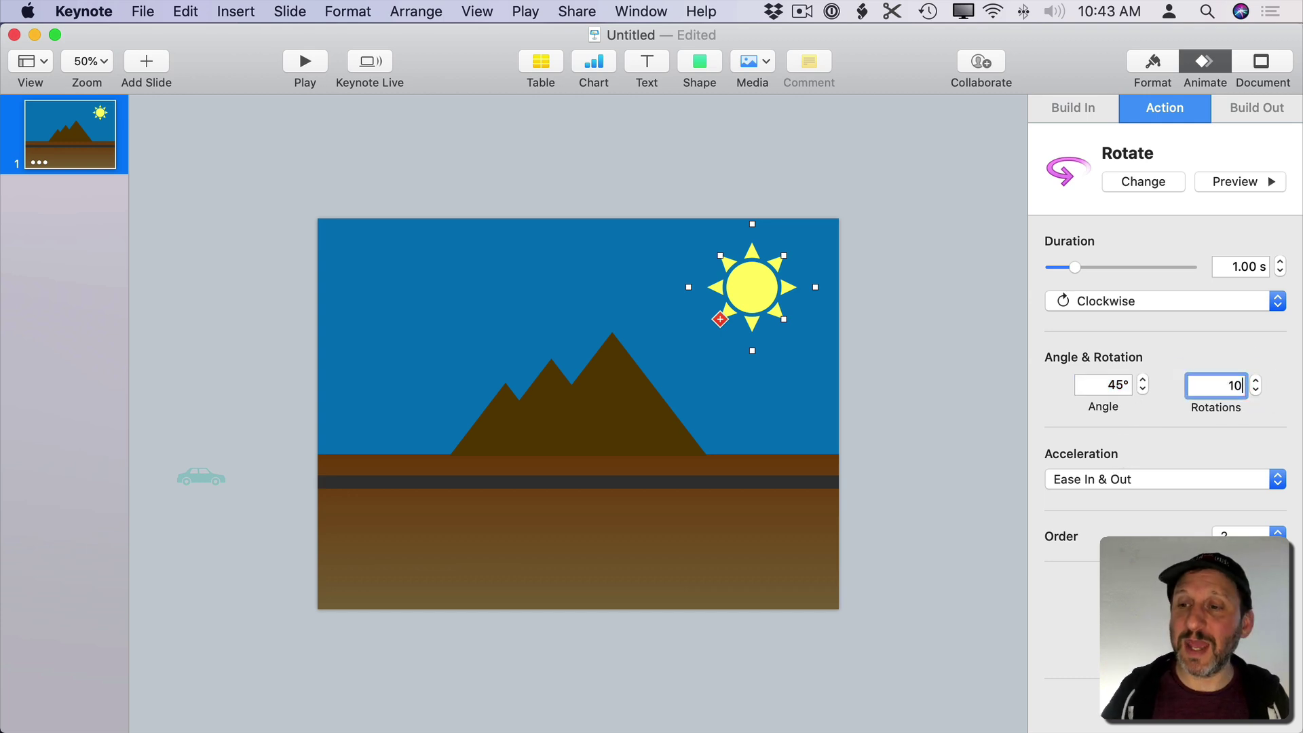
{"action": "type", "text": "10"}
{"action": "left_click", "coordinate": [1227, 182]}
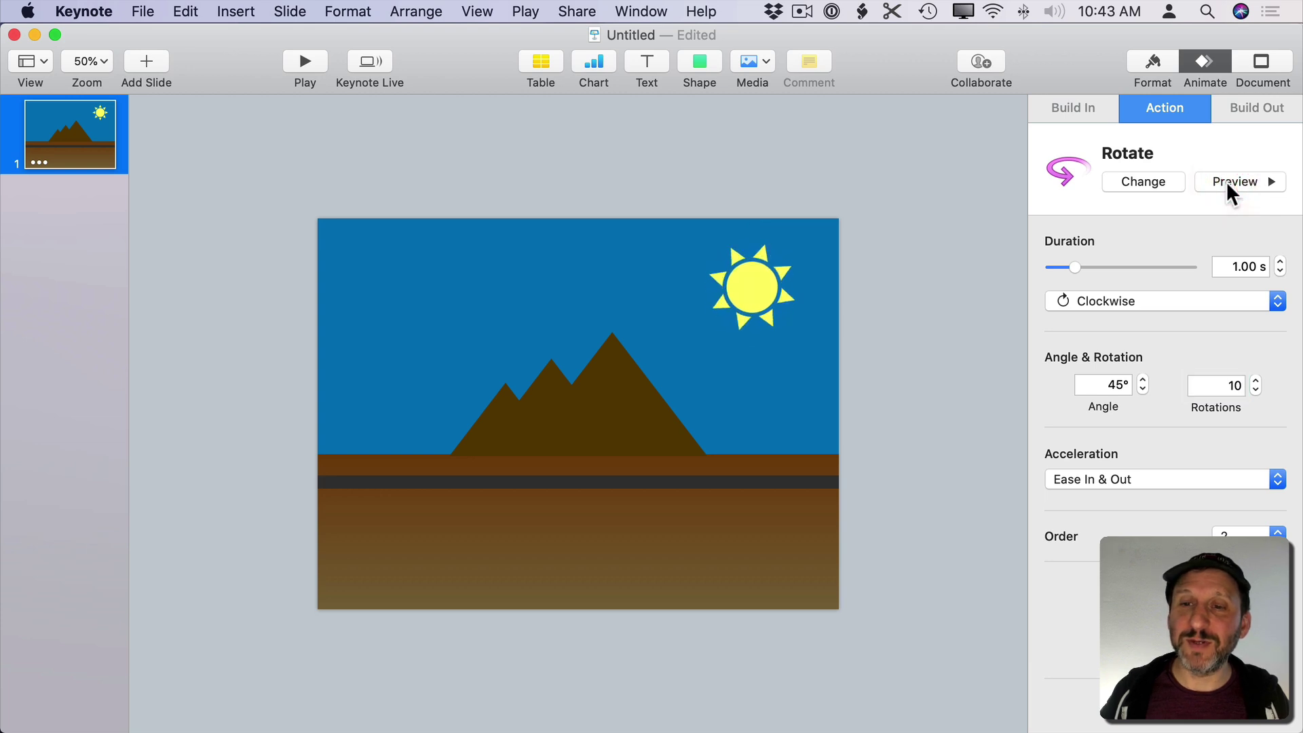
- Set the rotation duration to 30 seconds with None acceleration, previewing the result
{"action": "left_click", "coordinate": [1247, 267]}
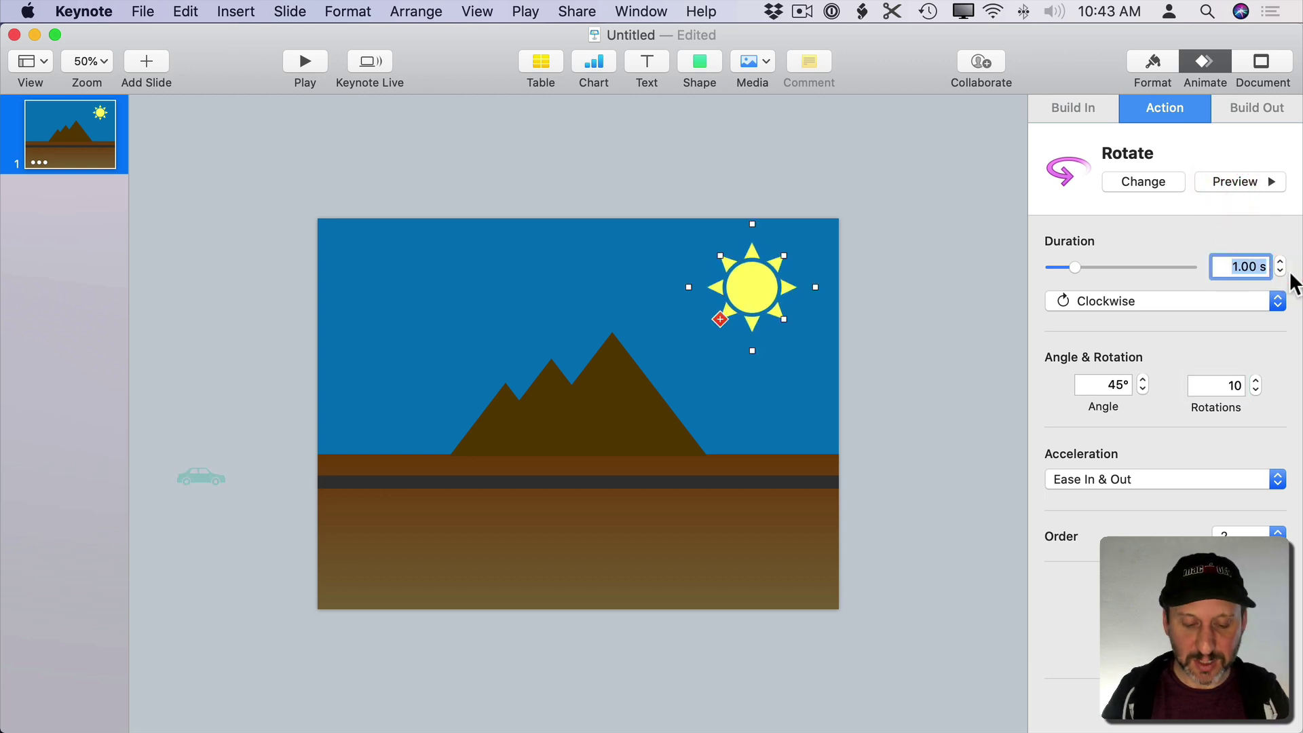
{"action": "type", "text": "30"}
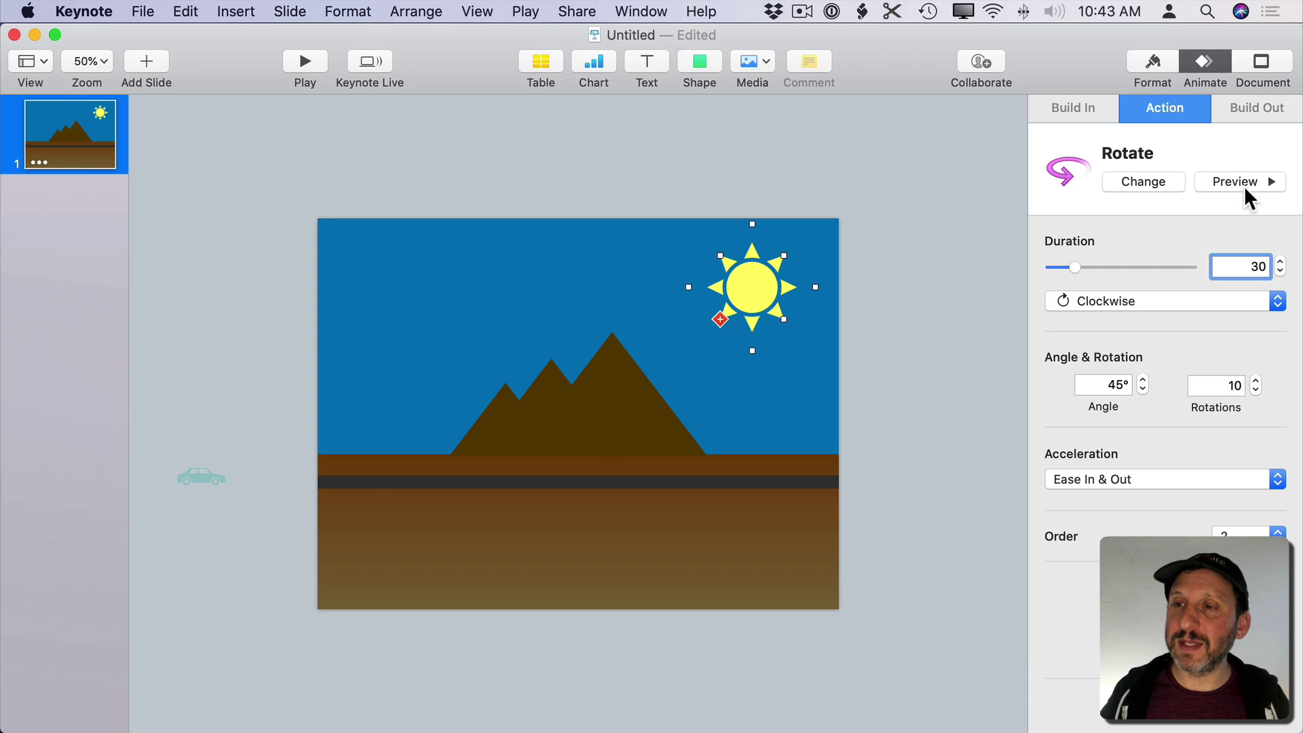
{"action": "left_click", "coordinate": [1243, 183]}
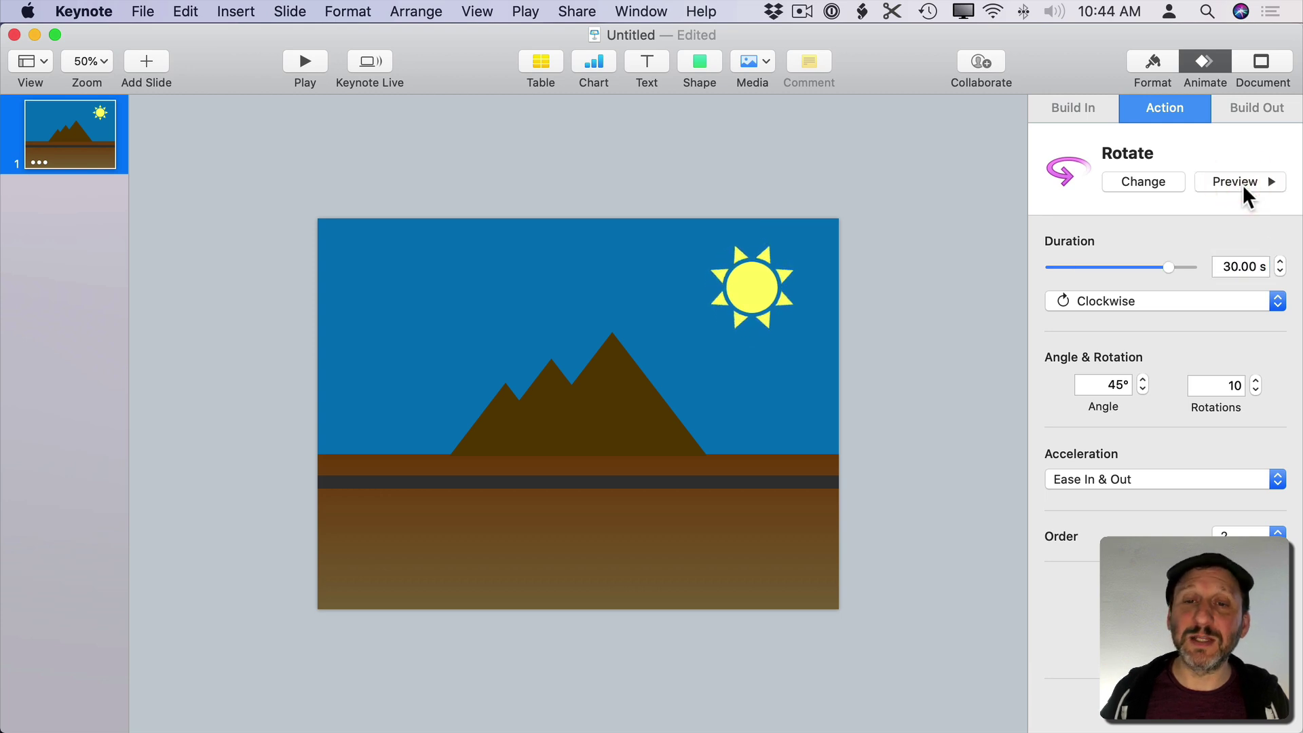
{"action": "left_click", "coordinate": [1133, 480]}
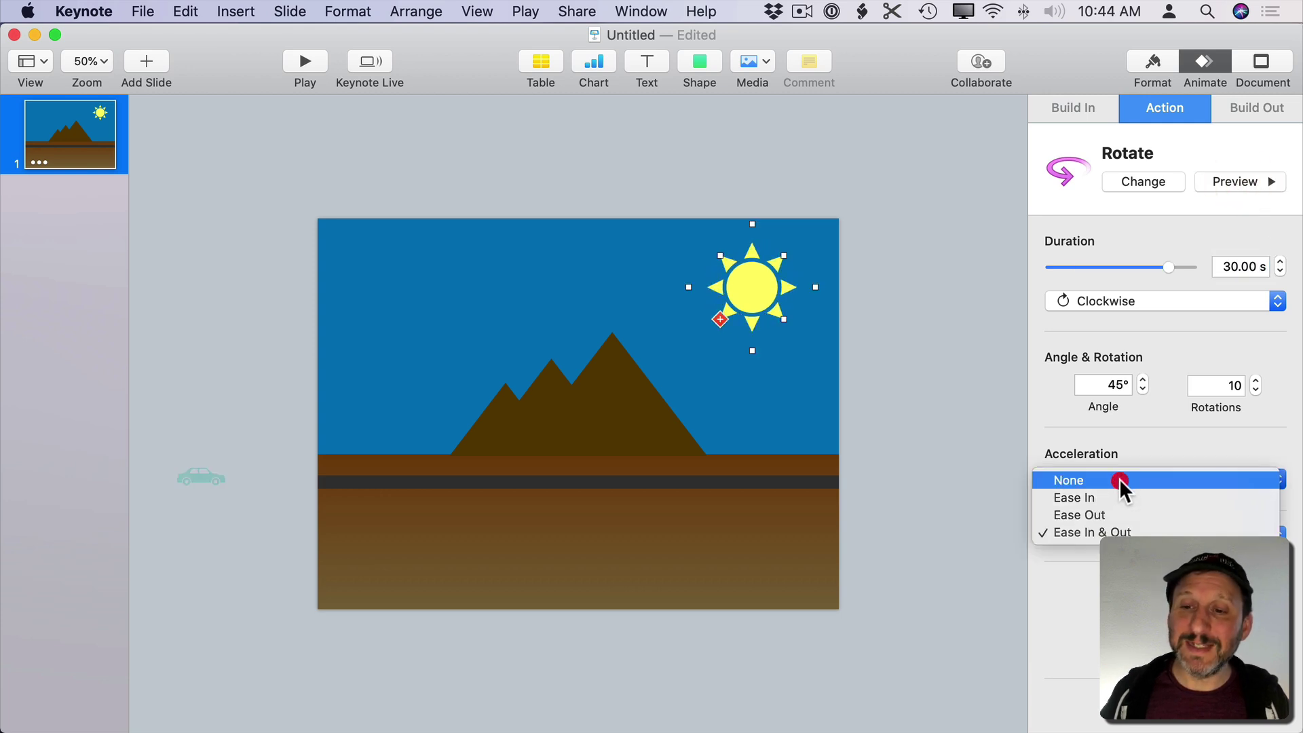
{"action": "left_click", "coordinate": [1118, 479]}
{"action": "left_click", "coordinate": [1232, 179]}
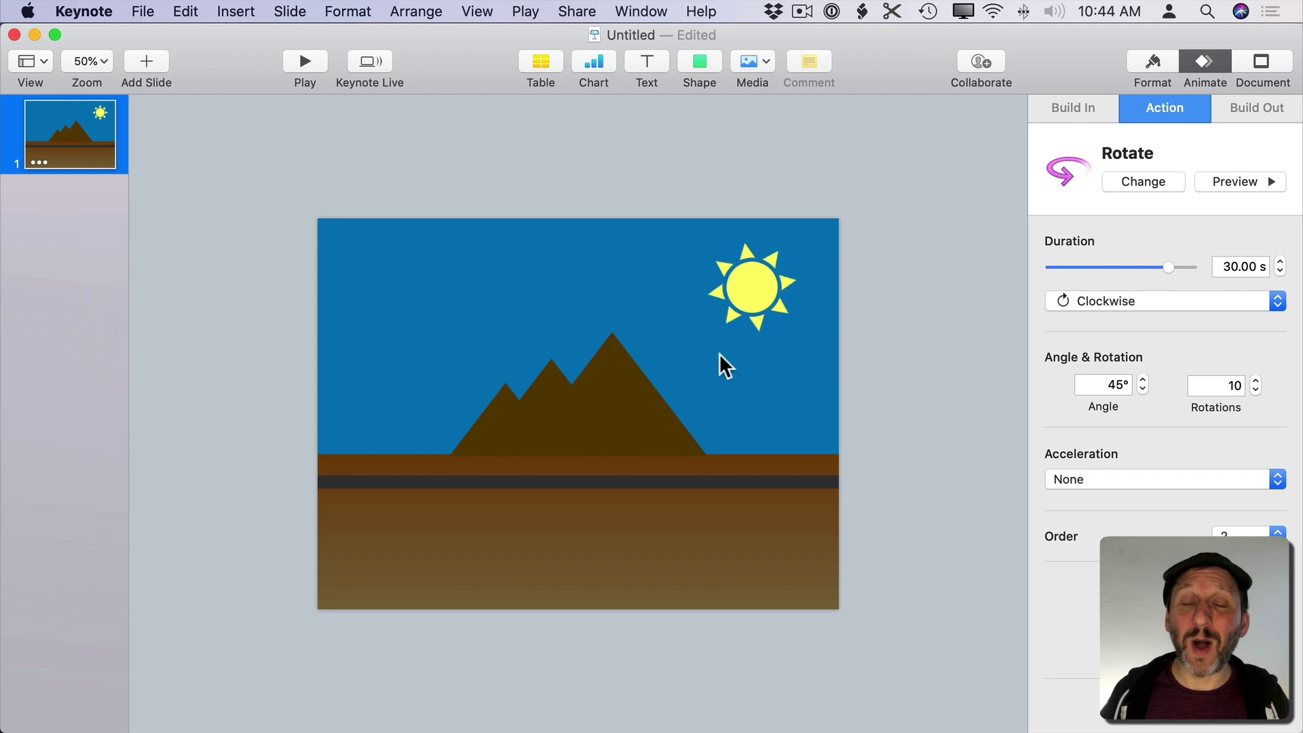
- In Build Order, move the Sun rotation build ahead of the Car build
{"action": "left_click", "coordinate": [477, 12]}
{"action": "left_click", "coordinate": [523, 298]}
{"action": "left_click_drag", "start_coordinate": [449, 26], "coordinate": [146, 60]}
{"action": "left_click_drag", "start_coordinate": [139, 133], "coordinate": [137, 89]}
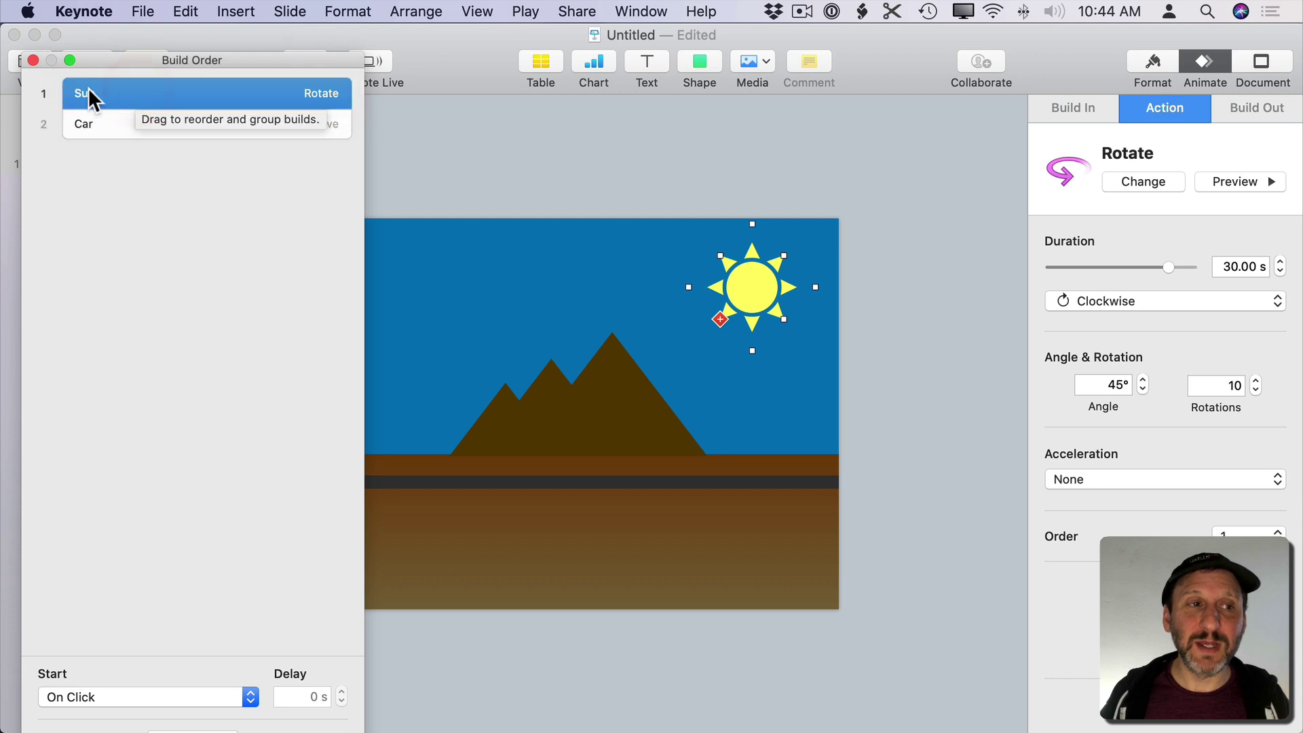
- Start the Sun rotation After Transition and the Car move With Build 1, then preview
{"action": "left_click", "coordinate": [123, 697]}
{"action": "left_click", "coordinate": [120, 672]}
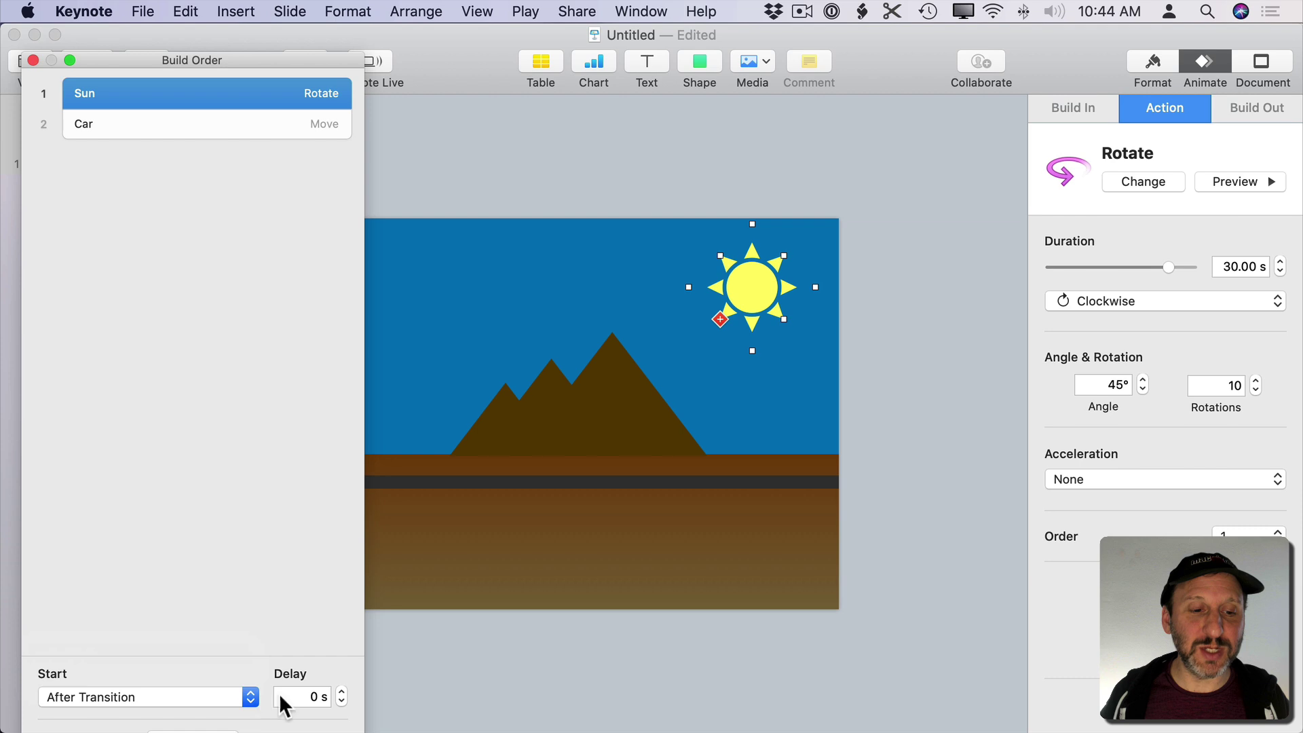
{"action": "left_click", "coordinate": [150, 124]}
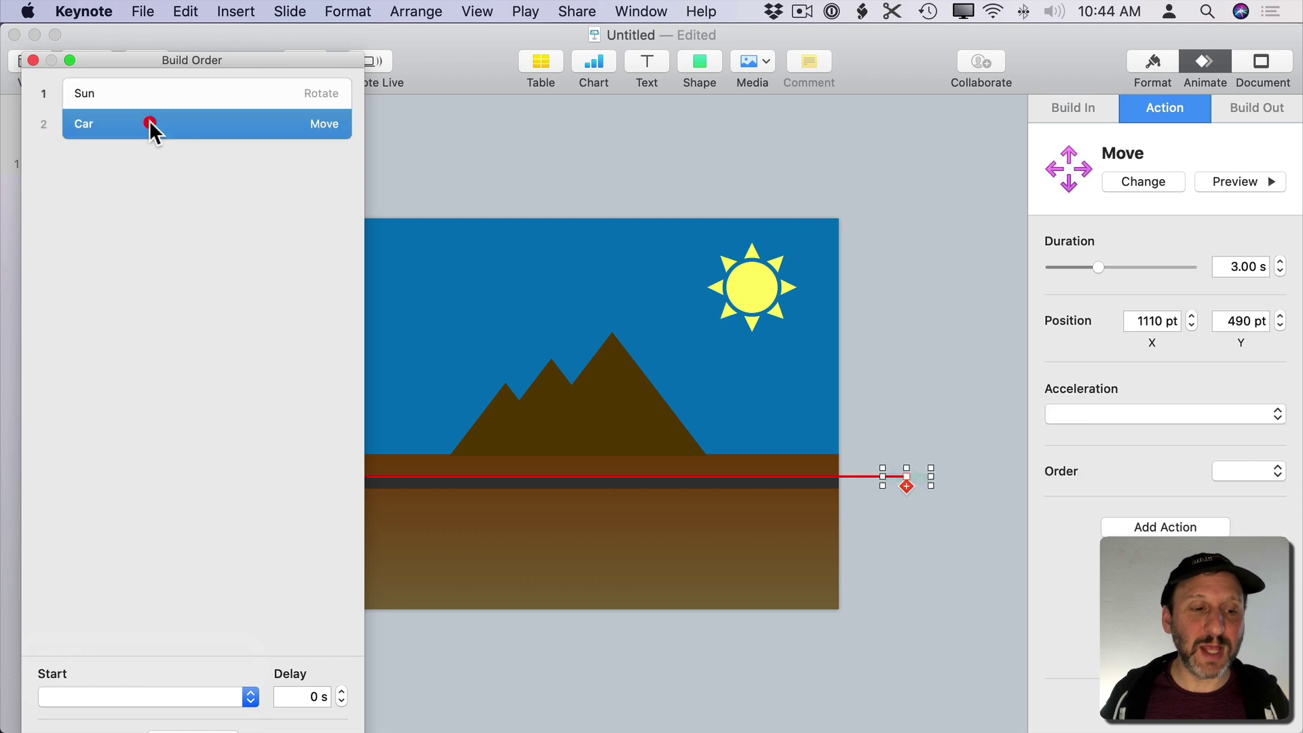
{"action": "left_click", "coordinate": [99, 695]}
{"action": "left_click", "coordinate": [99, 654]}
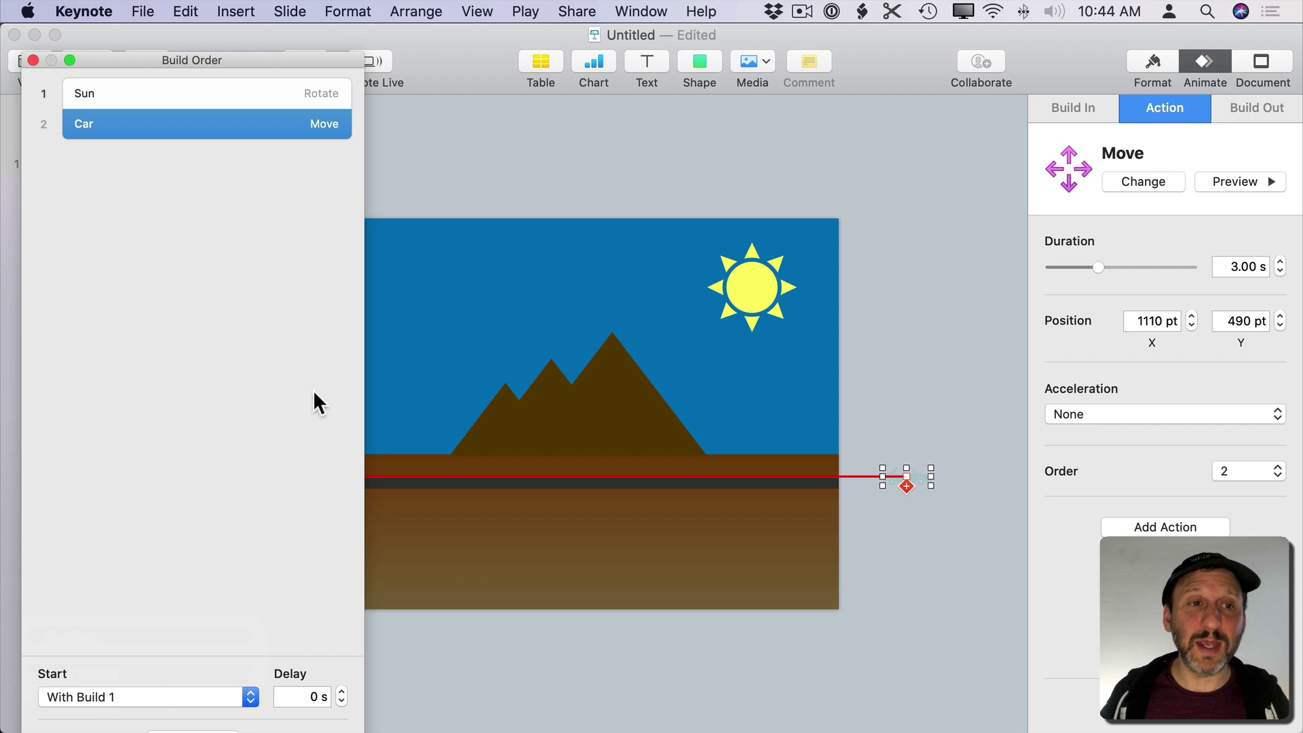
{"action": "left_click_drag", "start_coordinate": [275, 63], "coordinate": [275, 34]}
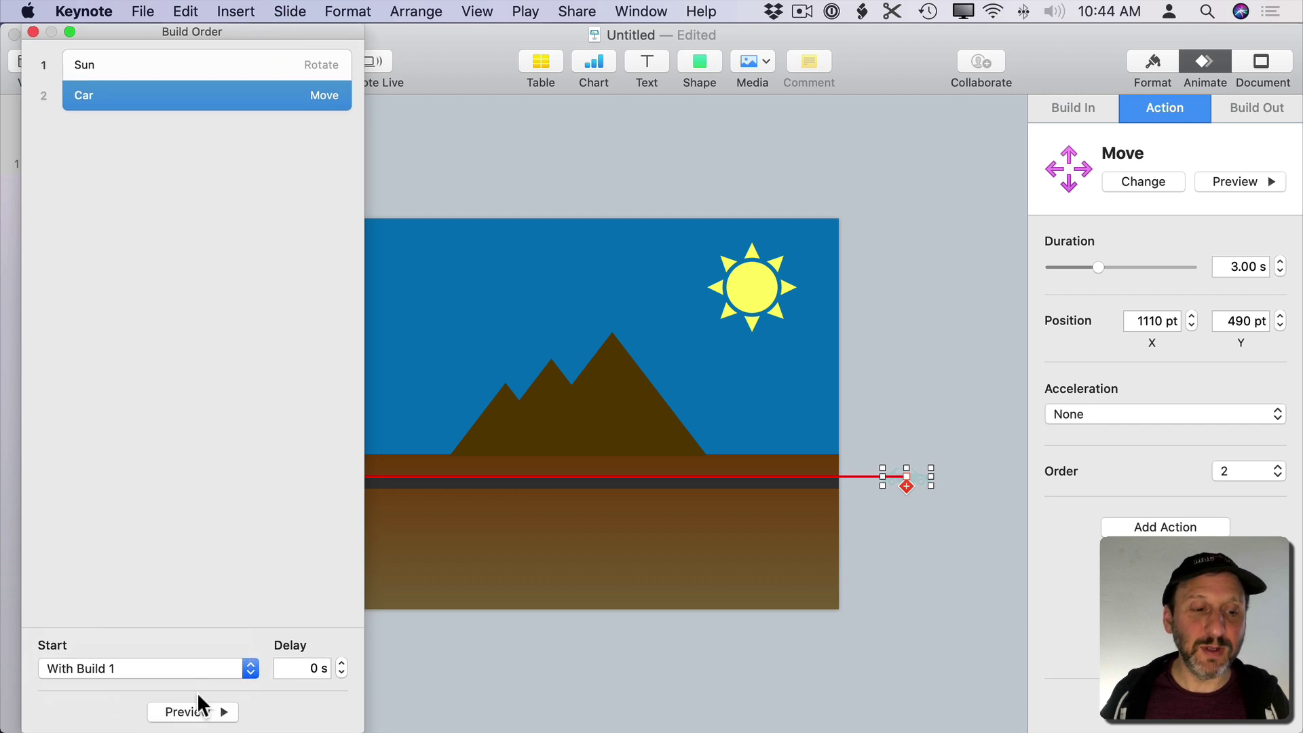
{"action": "left_click", "coordinate": [193, 711]}
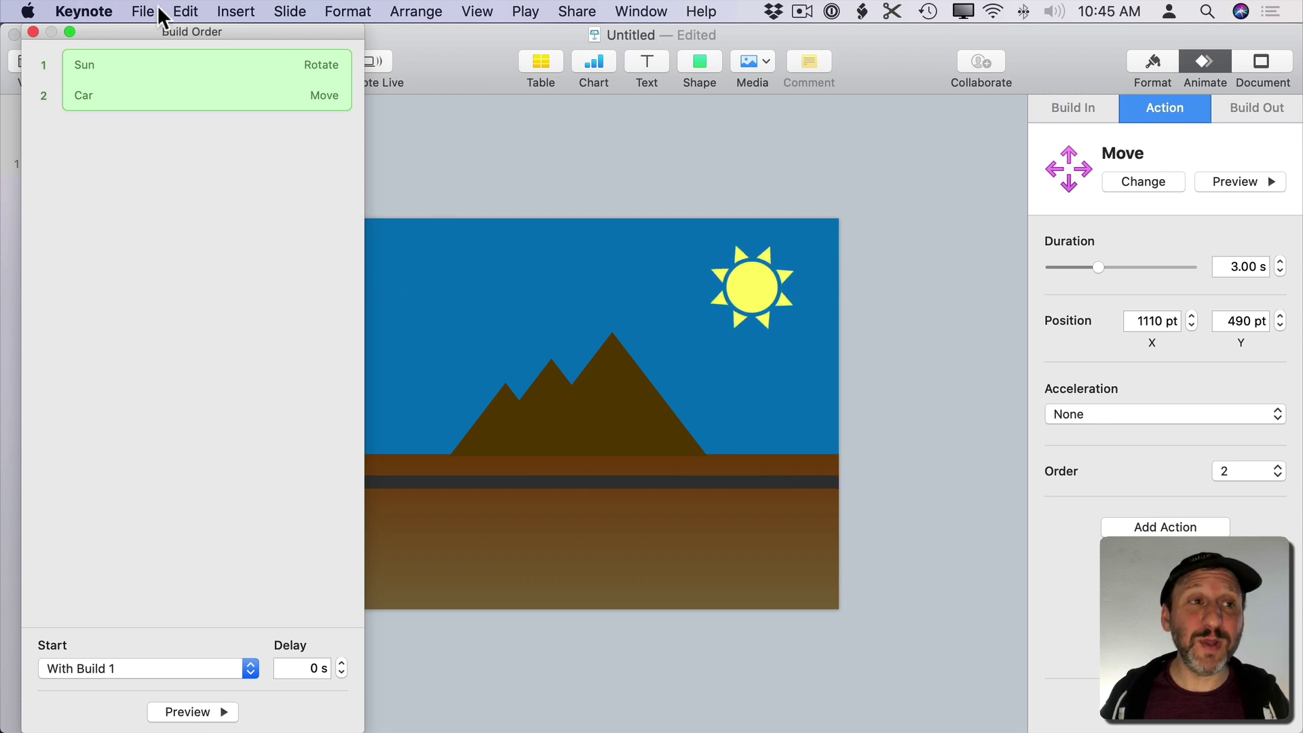
- Draw a straight line from above the slide down into the ground
{"action": "left_click", "coordinate": [732, 262]}
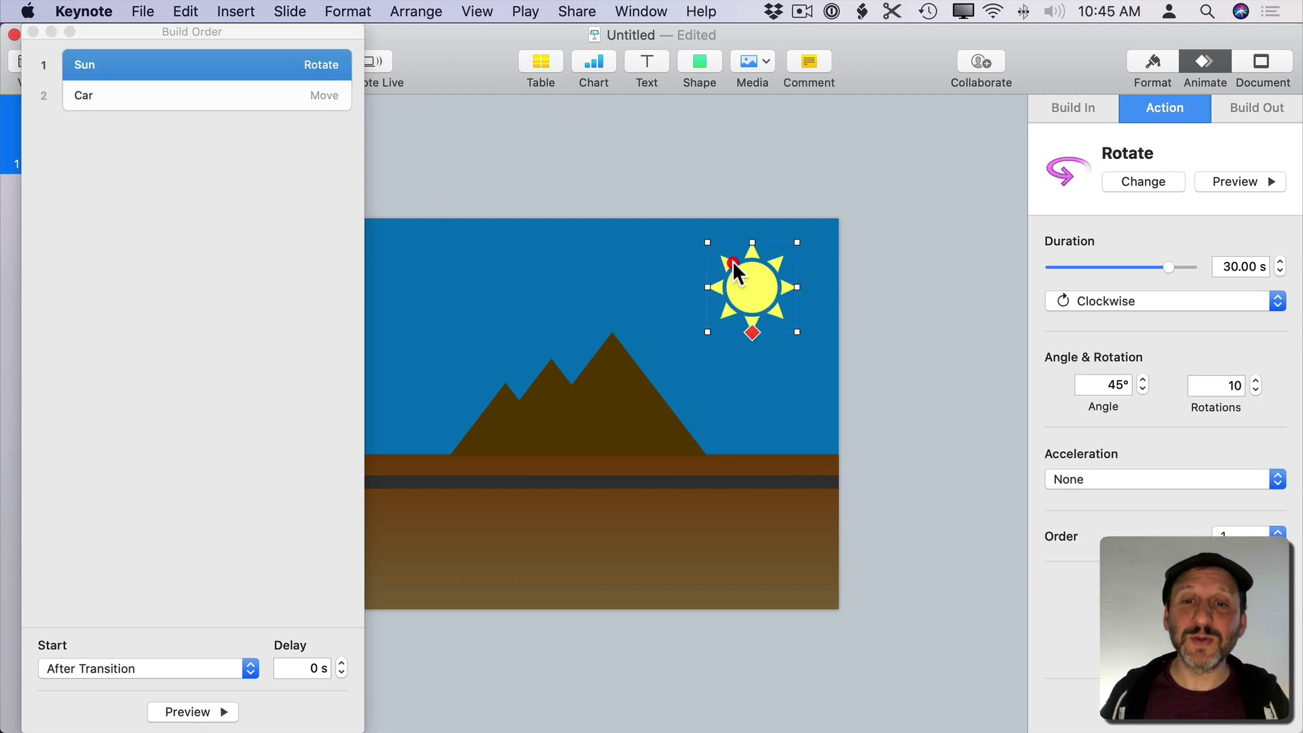
{"action": "left_click", "coordinate": [698, 62]}
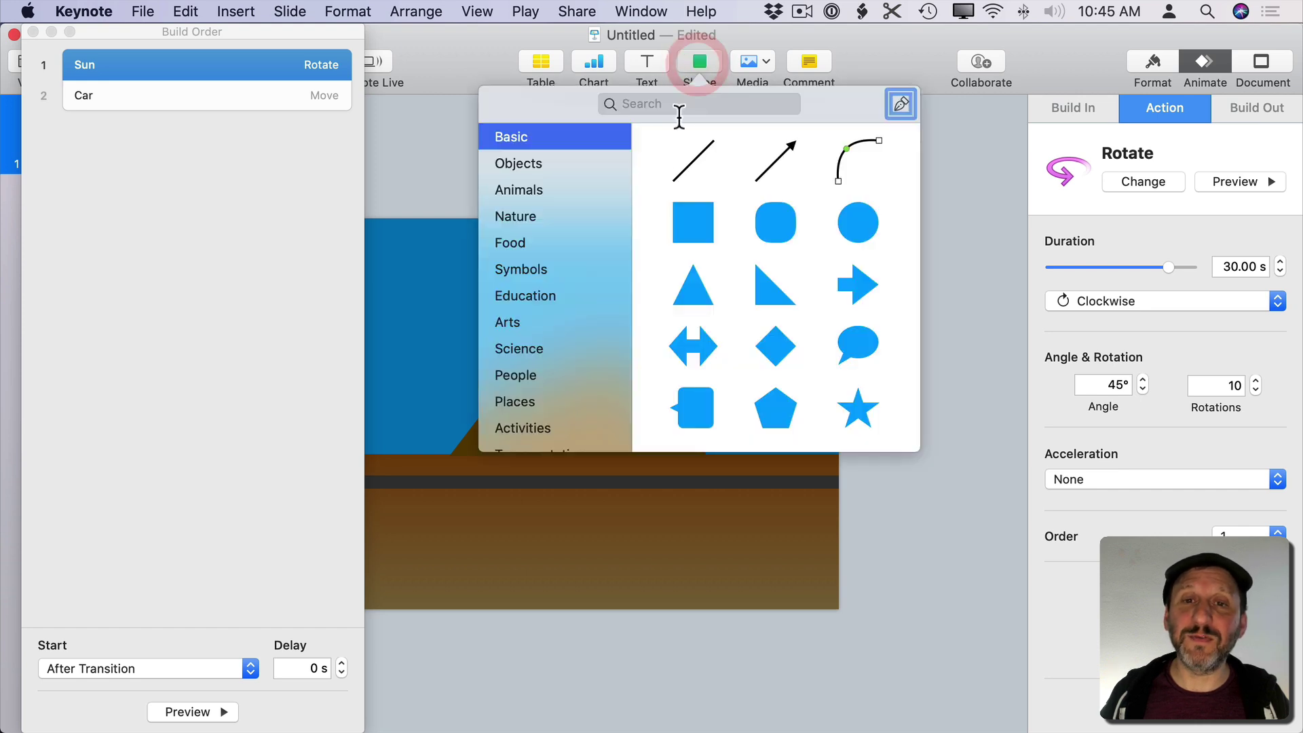
{"action": "left_click", "coordinate": [687, 167]}
{"action": "left_click_drag", "start_coordinate": [598, 388], "coordinate": [878, 288]}
{"action": "left_click_drag", "start_coordinate": [550, 439], "coordinate": [536, 196]}
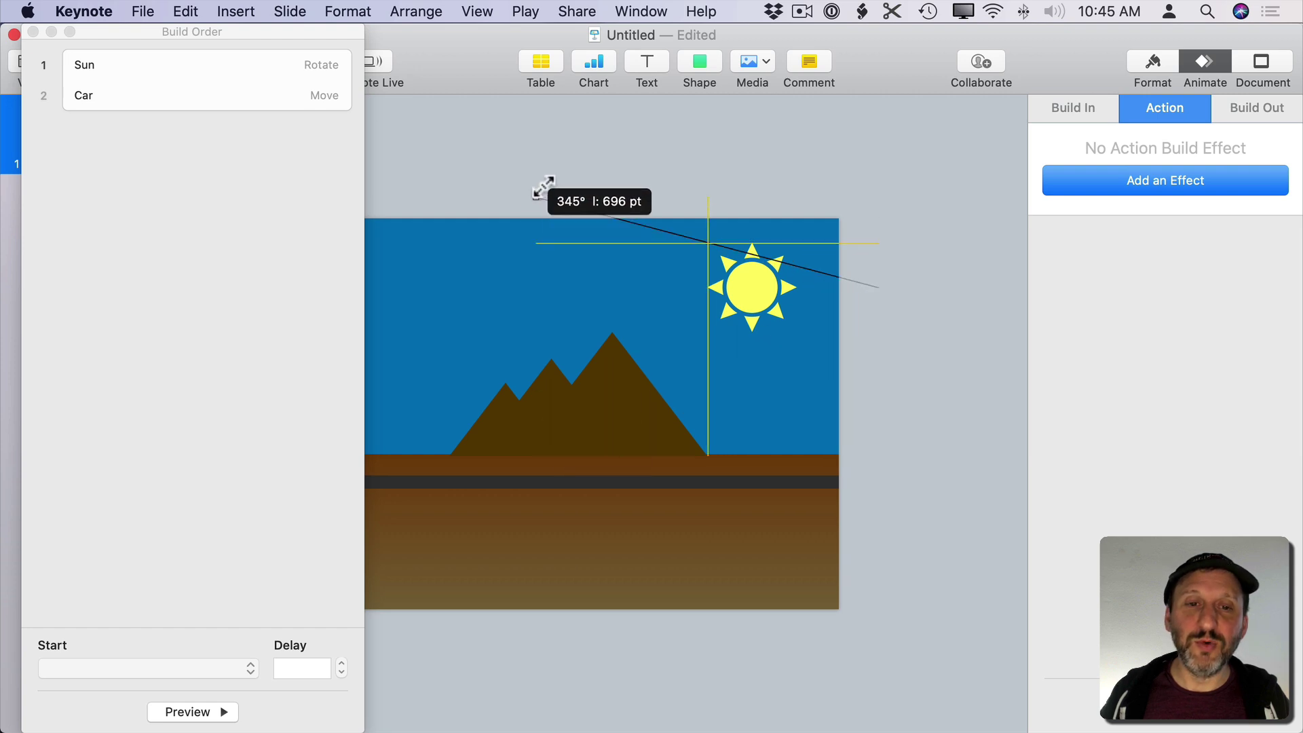
{"action": "left_click_drag", "start_coordinate": [878, 288], "coordinate": [641, 566]}
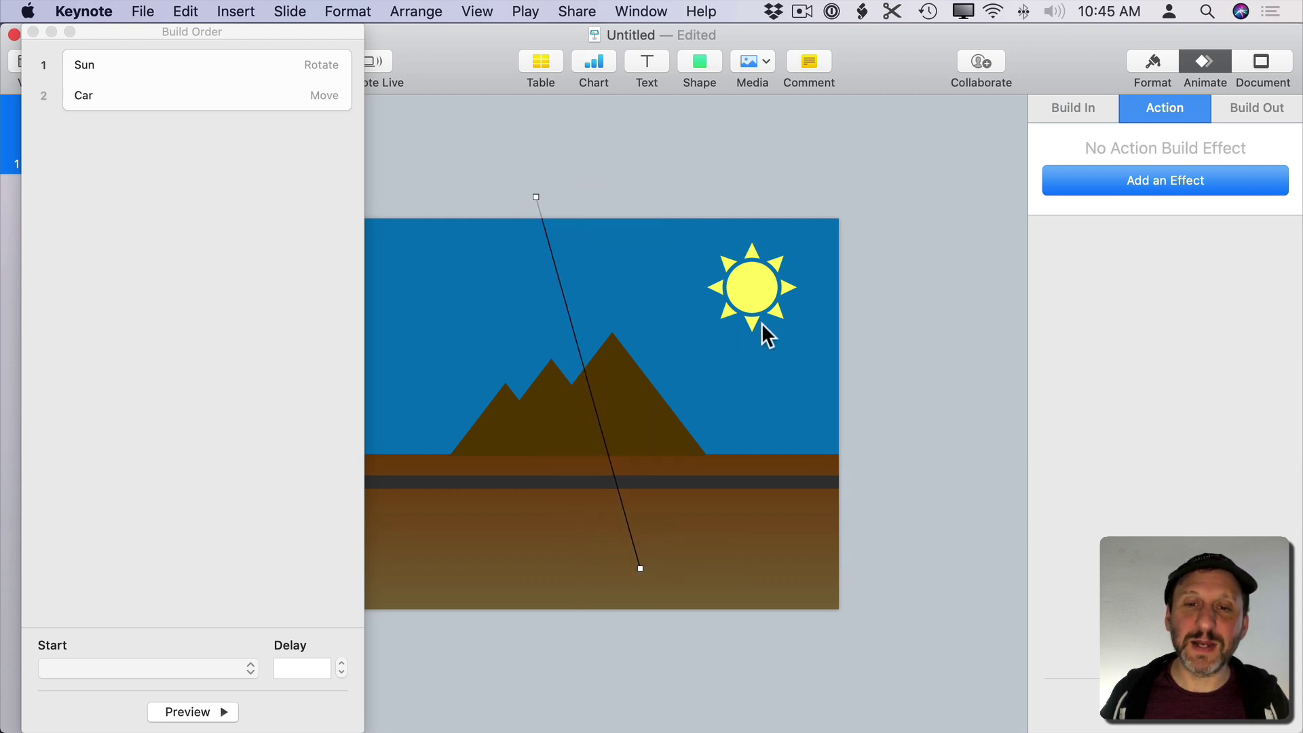
- Turn the line into the sun's motion path with Make Motion Path from Shape
{"action": "left_click", "coordinate": [749, 288]}
{"action": "left_click", "coordinate": [543, 224], "text": "shift"}
{"action": "left_click", "coordinate": [347, 11]}
{"action": "mouse_move", "coordinate": [445, 125]}
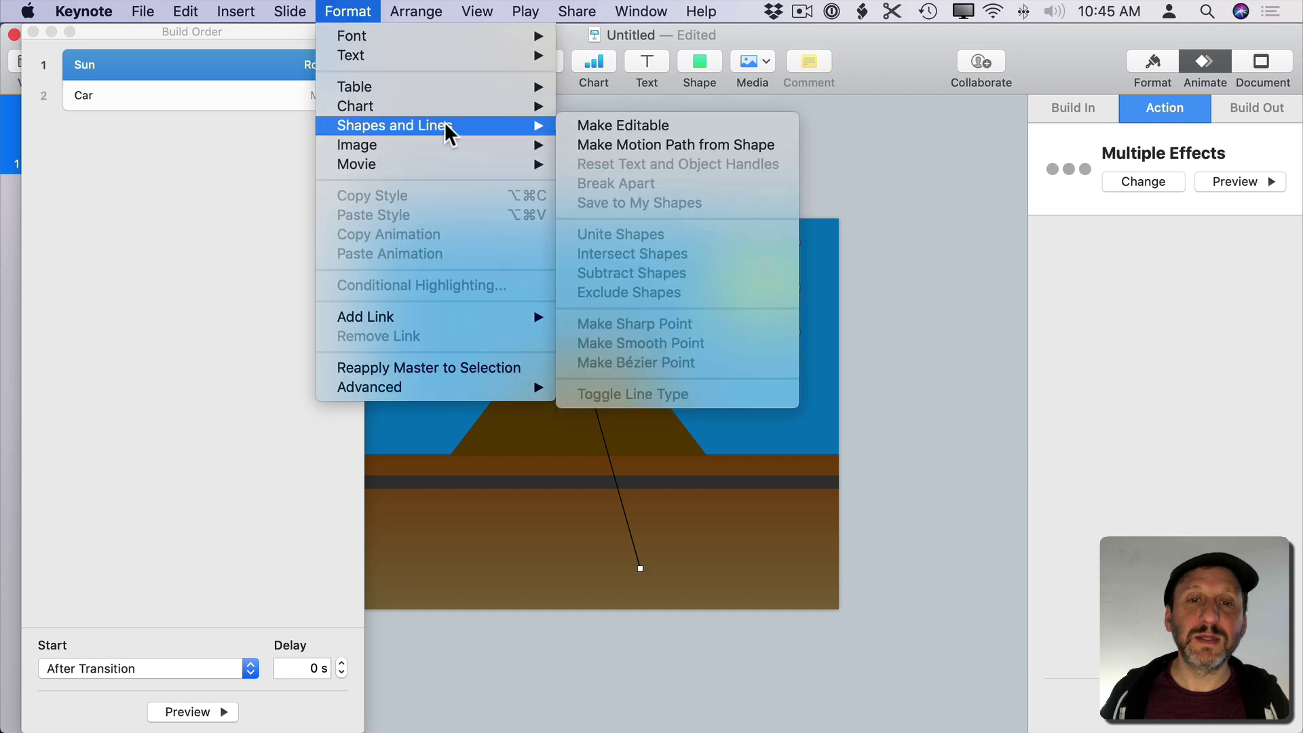
{"action": "left_click", "coordinate": [608, 145]}
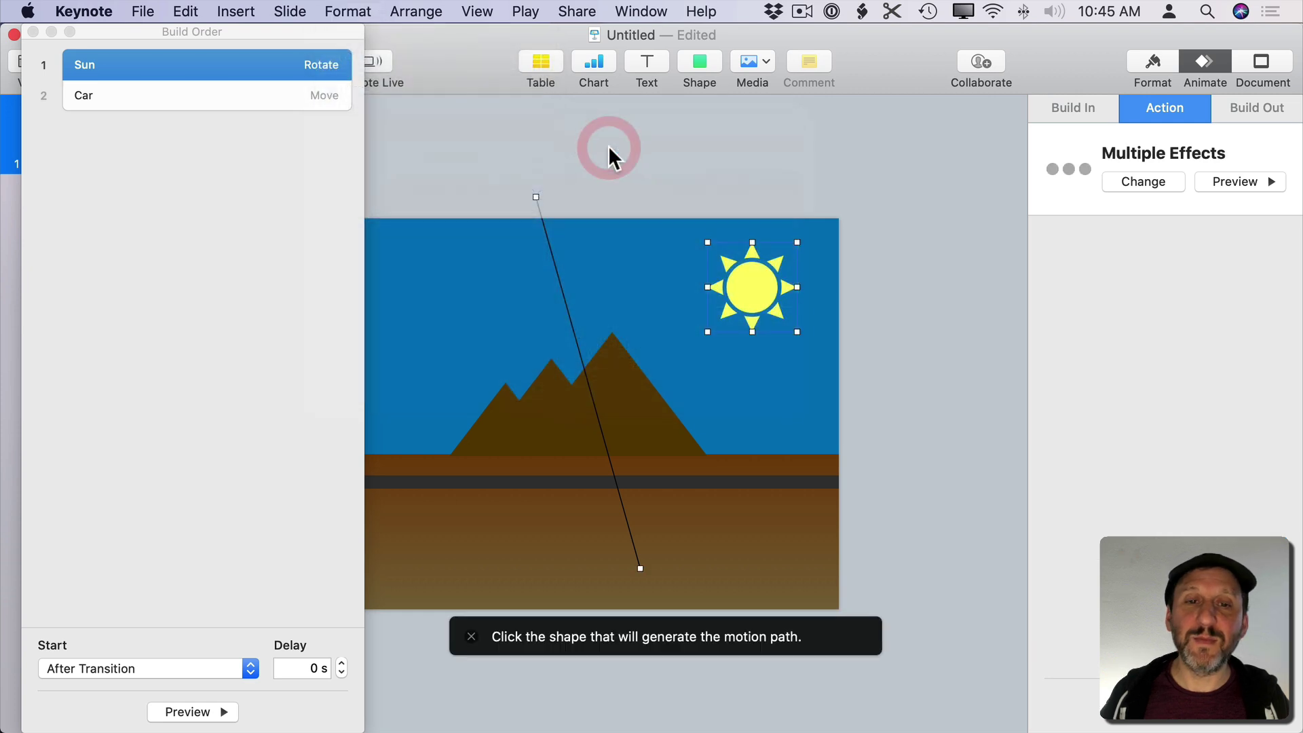
{"action": "left_click", "coordinate": [537, 212]}
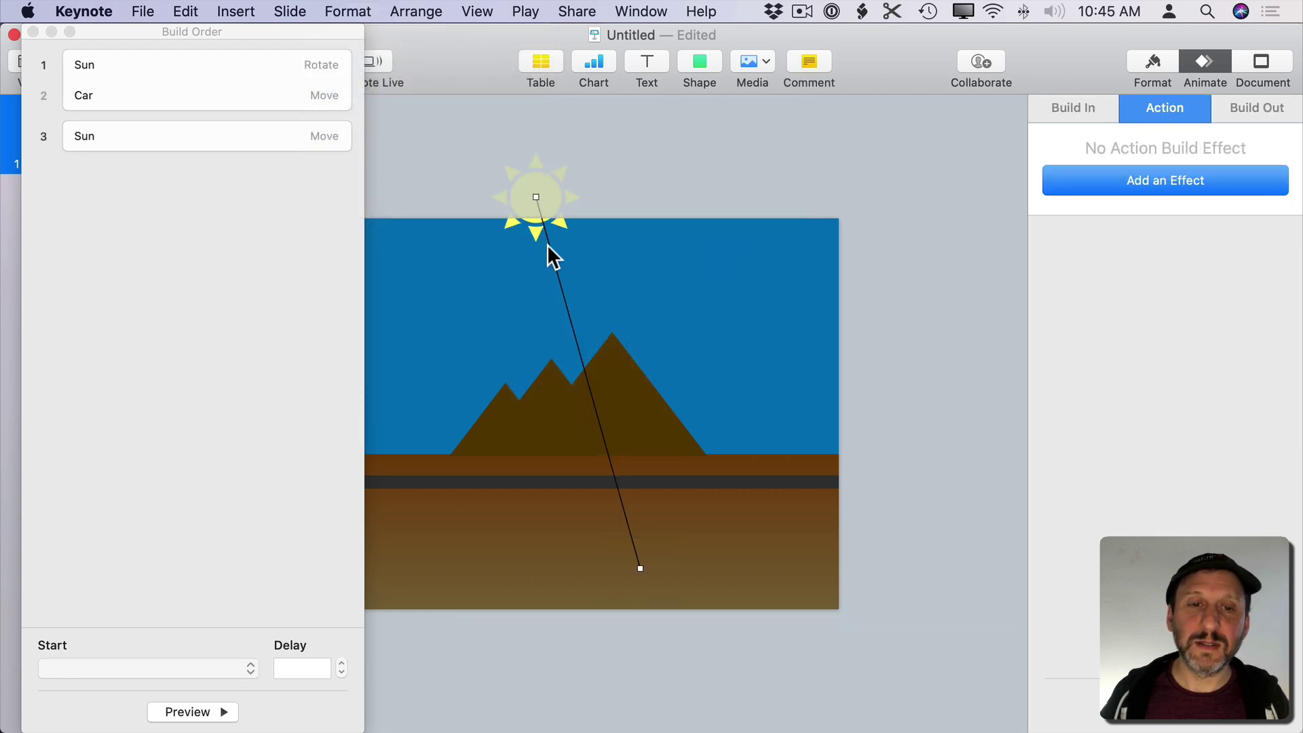
- Move the sun onto the top of its path and select its Move build
{"action": "left_click", "coordinate": [547, 246]}
{"action": "left_click", "coordinate": [530, 191]}
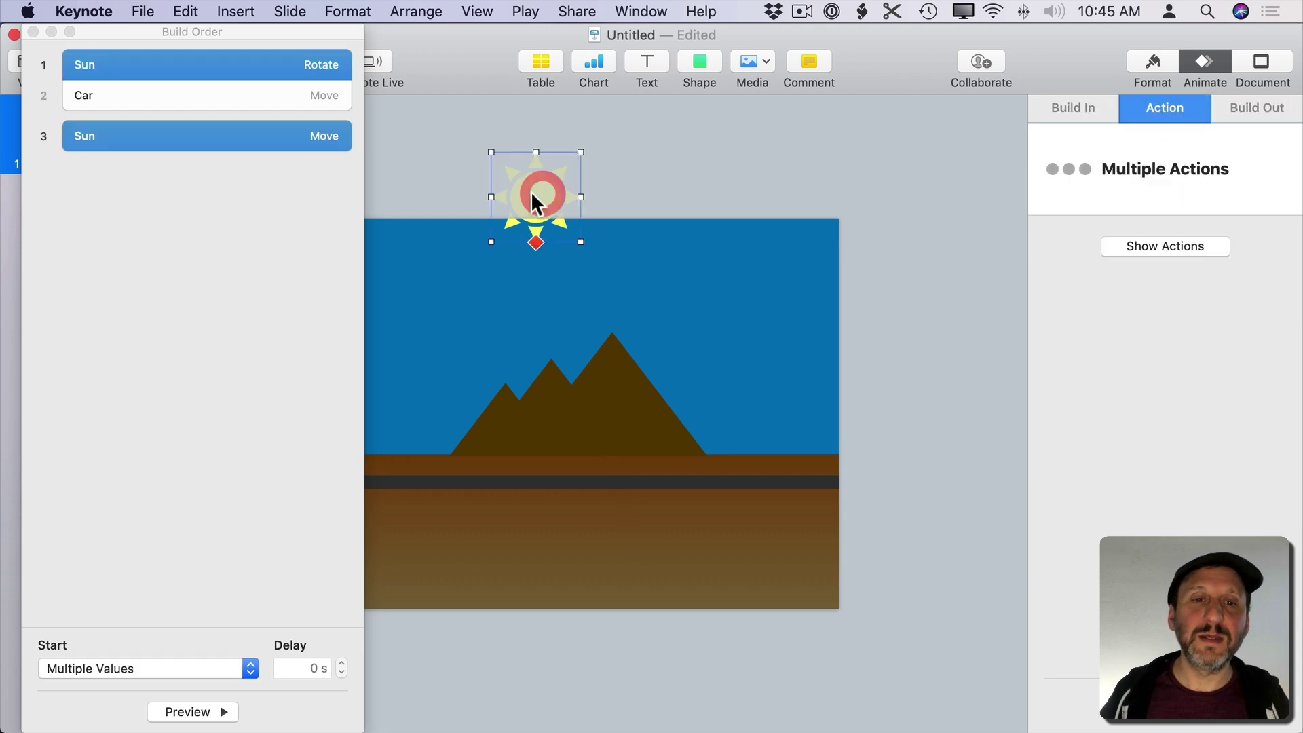
{"action": "left_click_drag", "start_coordinate": [530, 191], "coordinate": [507, 154]}
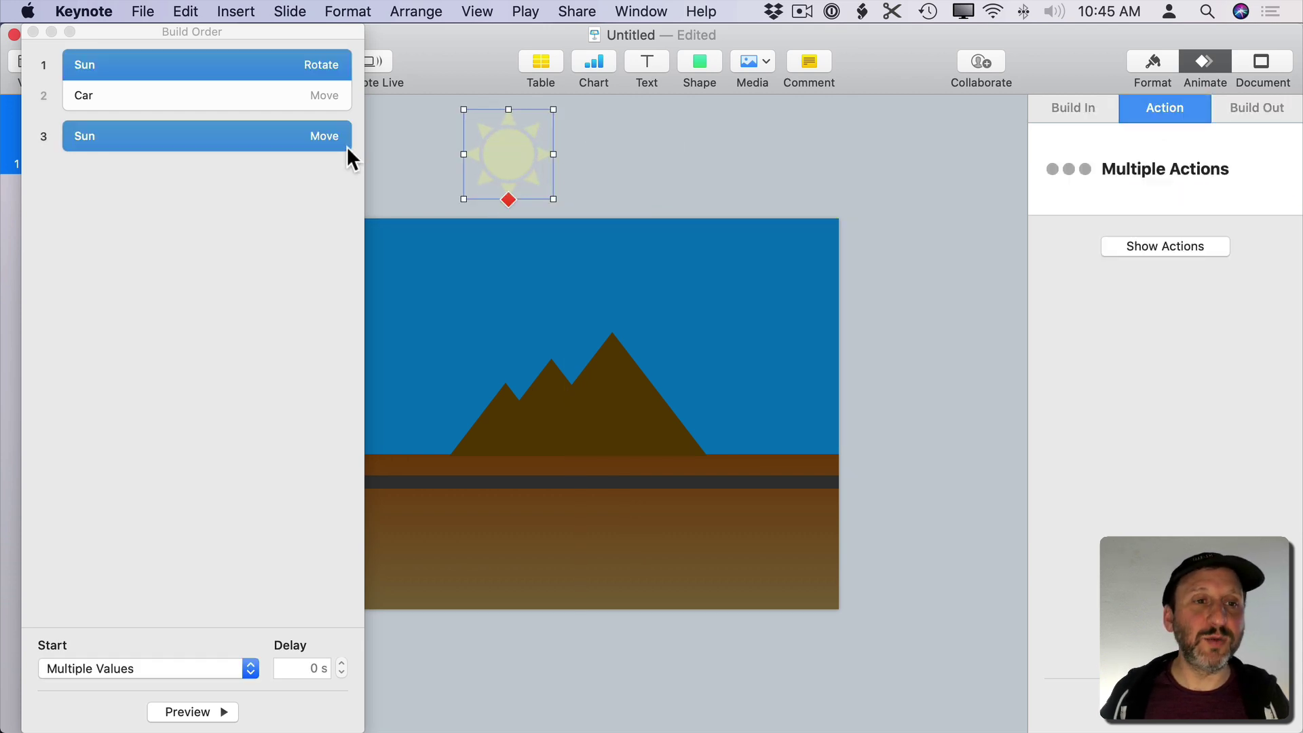
{"action": "left_click", "coordinate": [141, 132]}
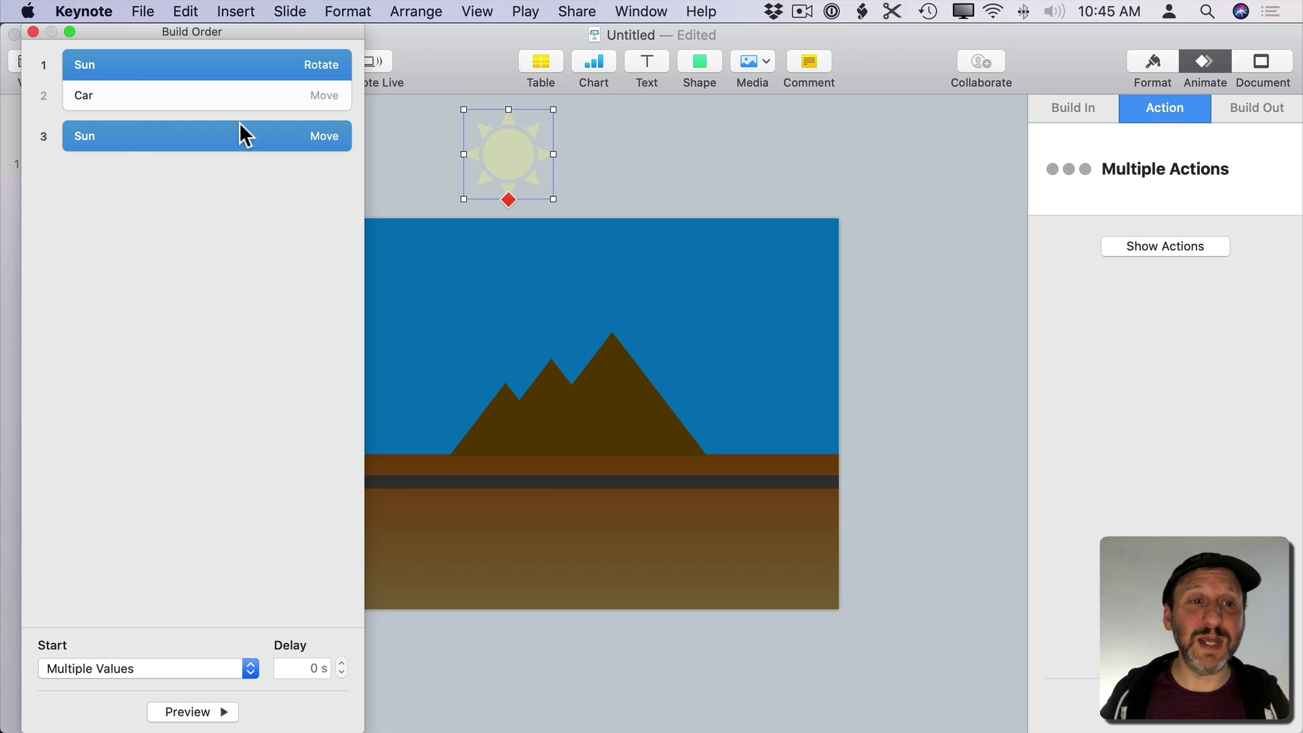
{"action": "left_click", "coordinate": [200, 167]}
{"action": "left_click", "coordinate": [194, 134]}
- Make the Sun Move the second build, starting With Build 1
{"action": "left_click_drag", "start_coordinate": [116, 146], "coordinate": [132, 72]}
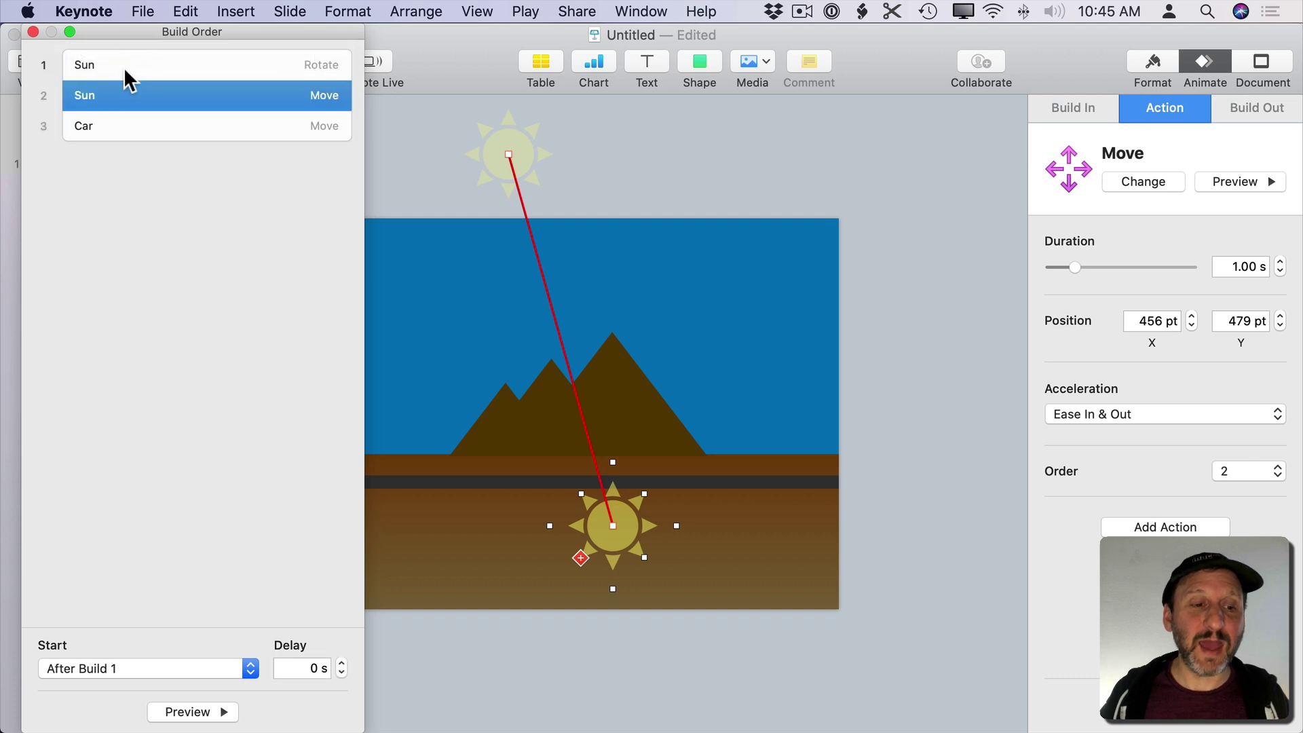
{"action": "left_click", "coordinate": [127, 79]}
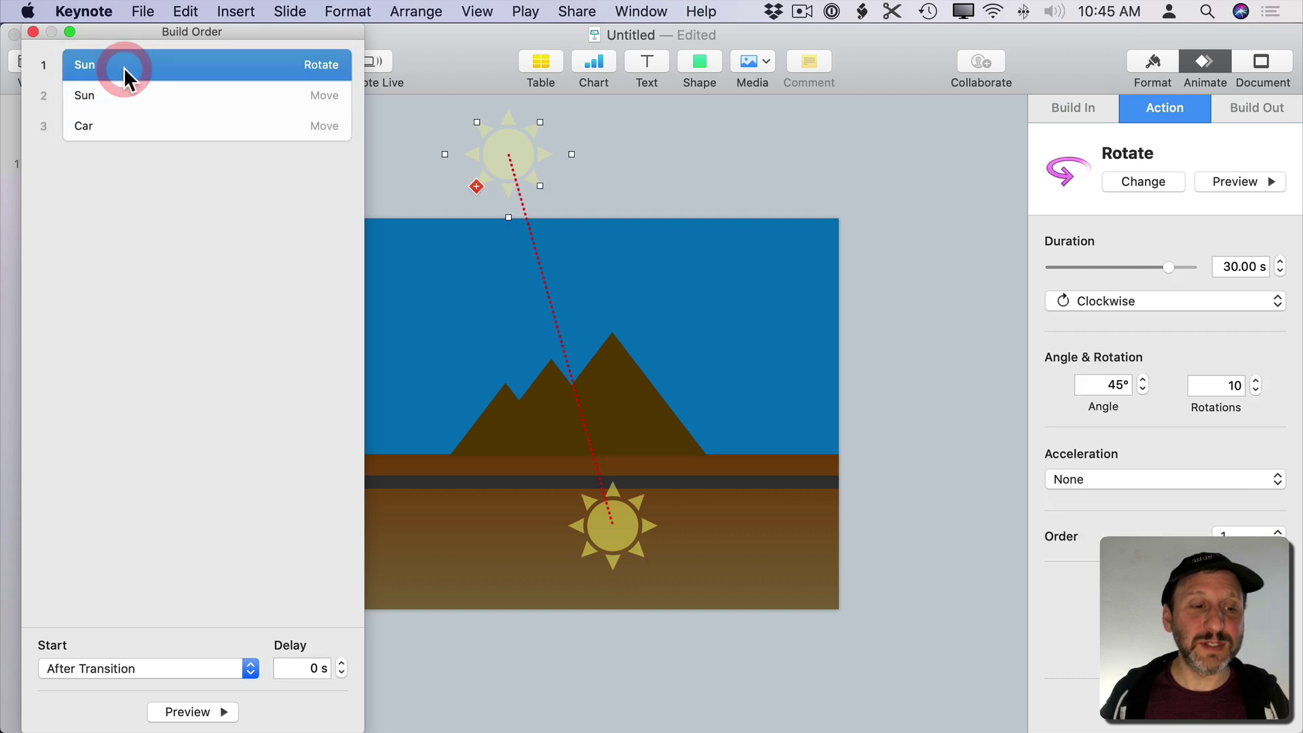
{"action": "left_click", "coordinate": [103, 95]}
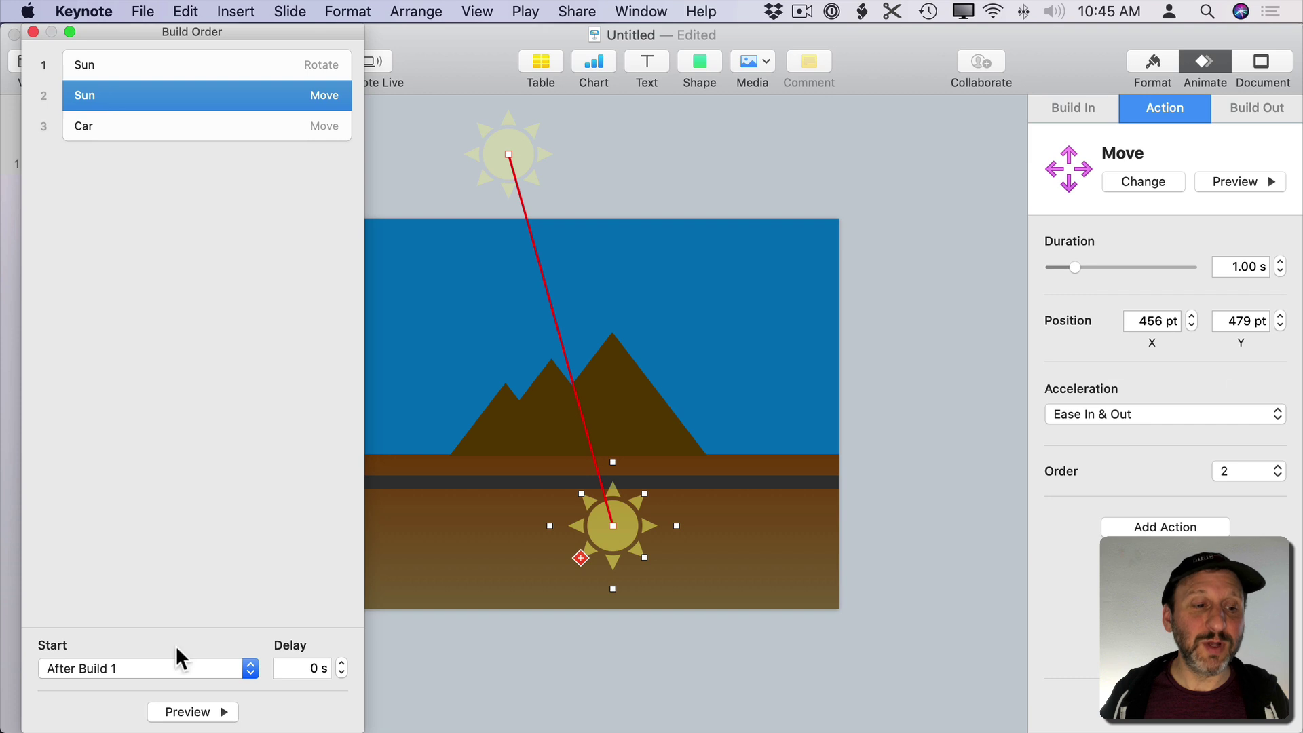
{"action": "left_click", "coordinate": [132, 662]}
{"action": "left_click", "coordinate": [121, 684]}
{"action": "left_click", "coordinate": [188, 122]}
{"action": "left_click", "coordinate": [190, 93]}
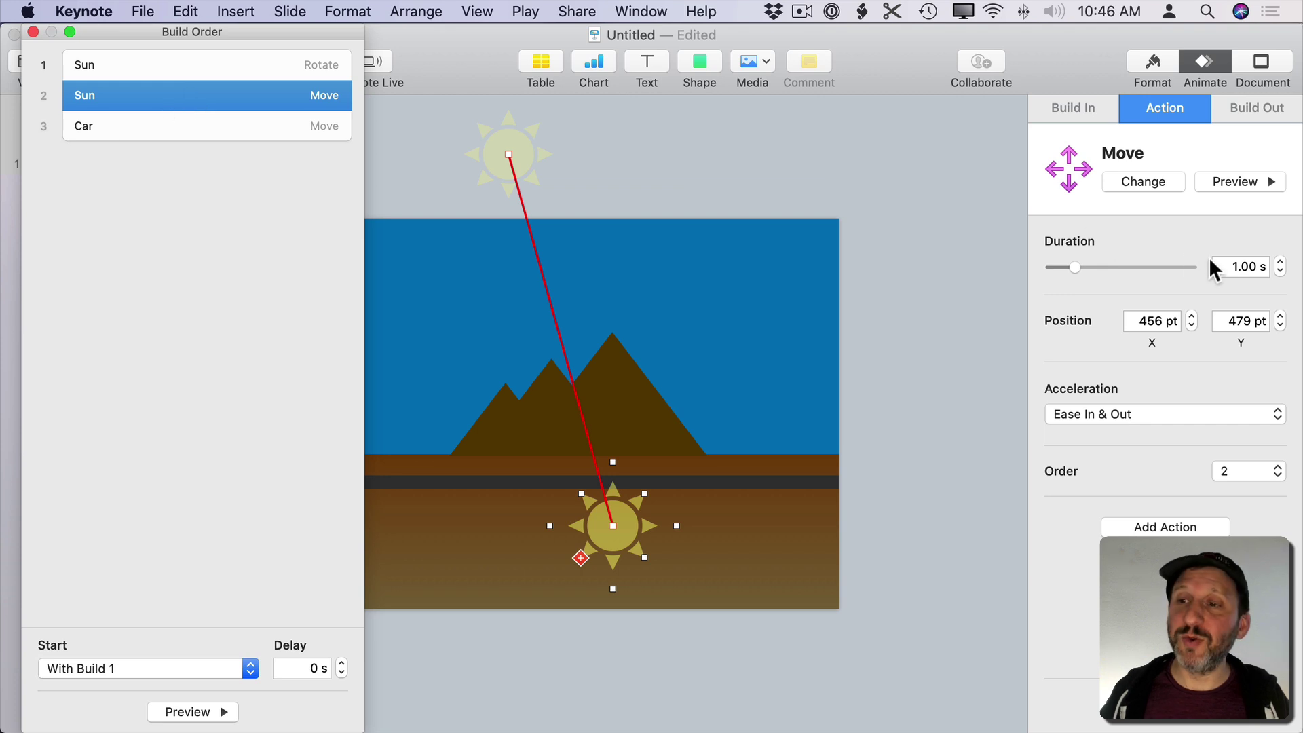
- Set the Sun Move duration to 5 s and preview all three builds
{"action": "left_click", "coordinate": [1274, 267]}
{"action": "type", "text": "5"}
{"action": "key", "text": "Return"}
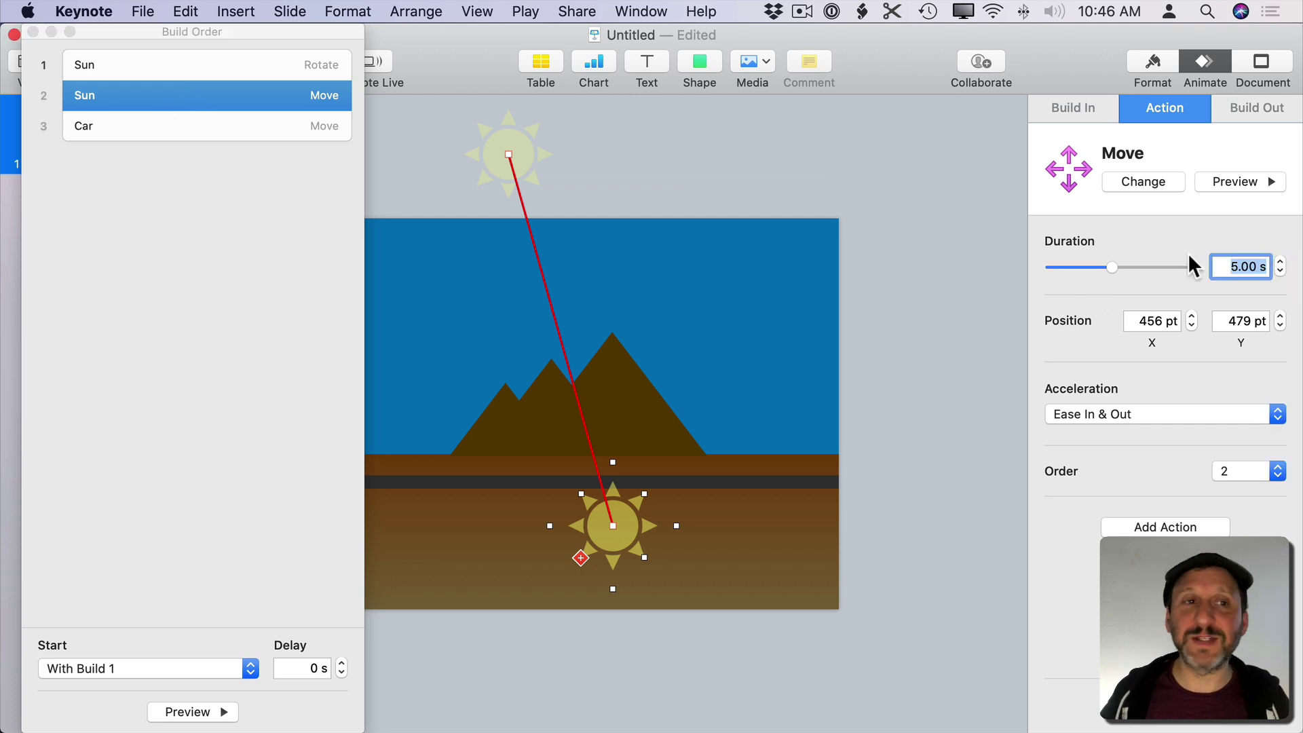
{"action": "left_click", "coordinate": [184, 712]}
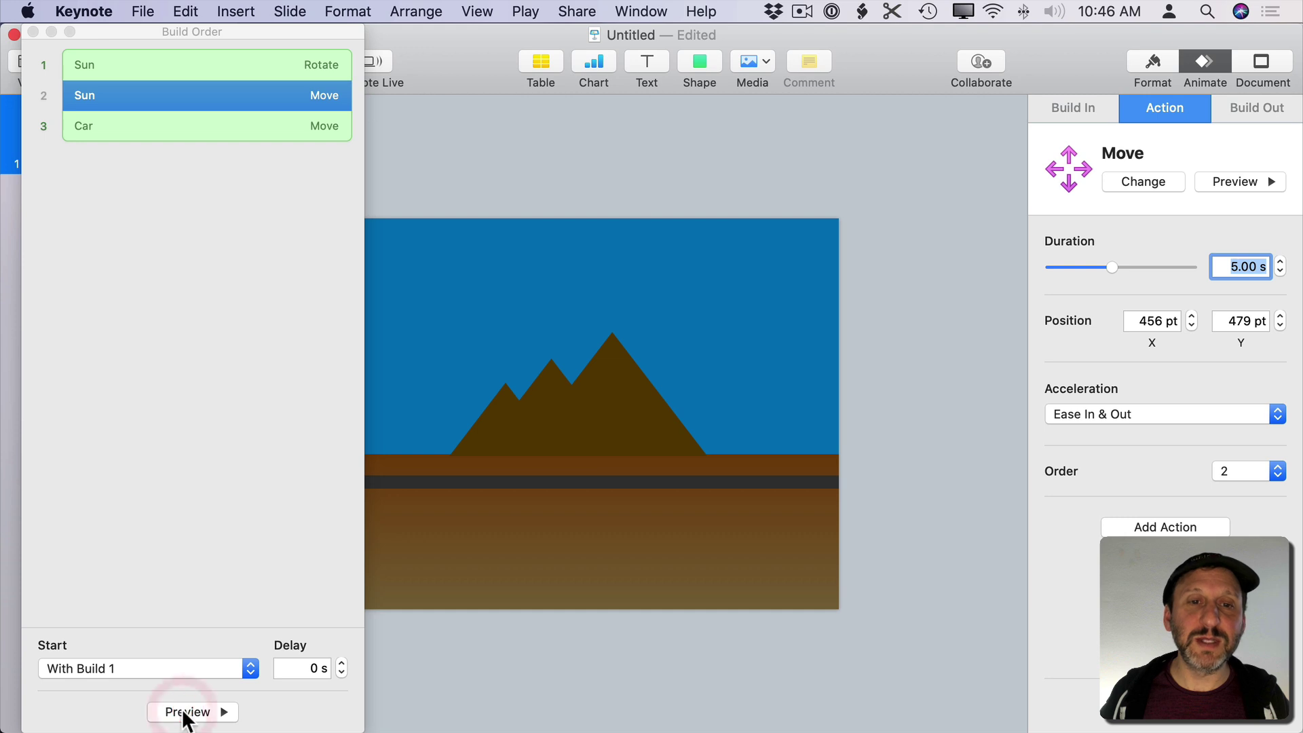